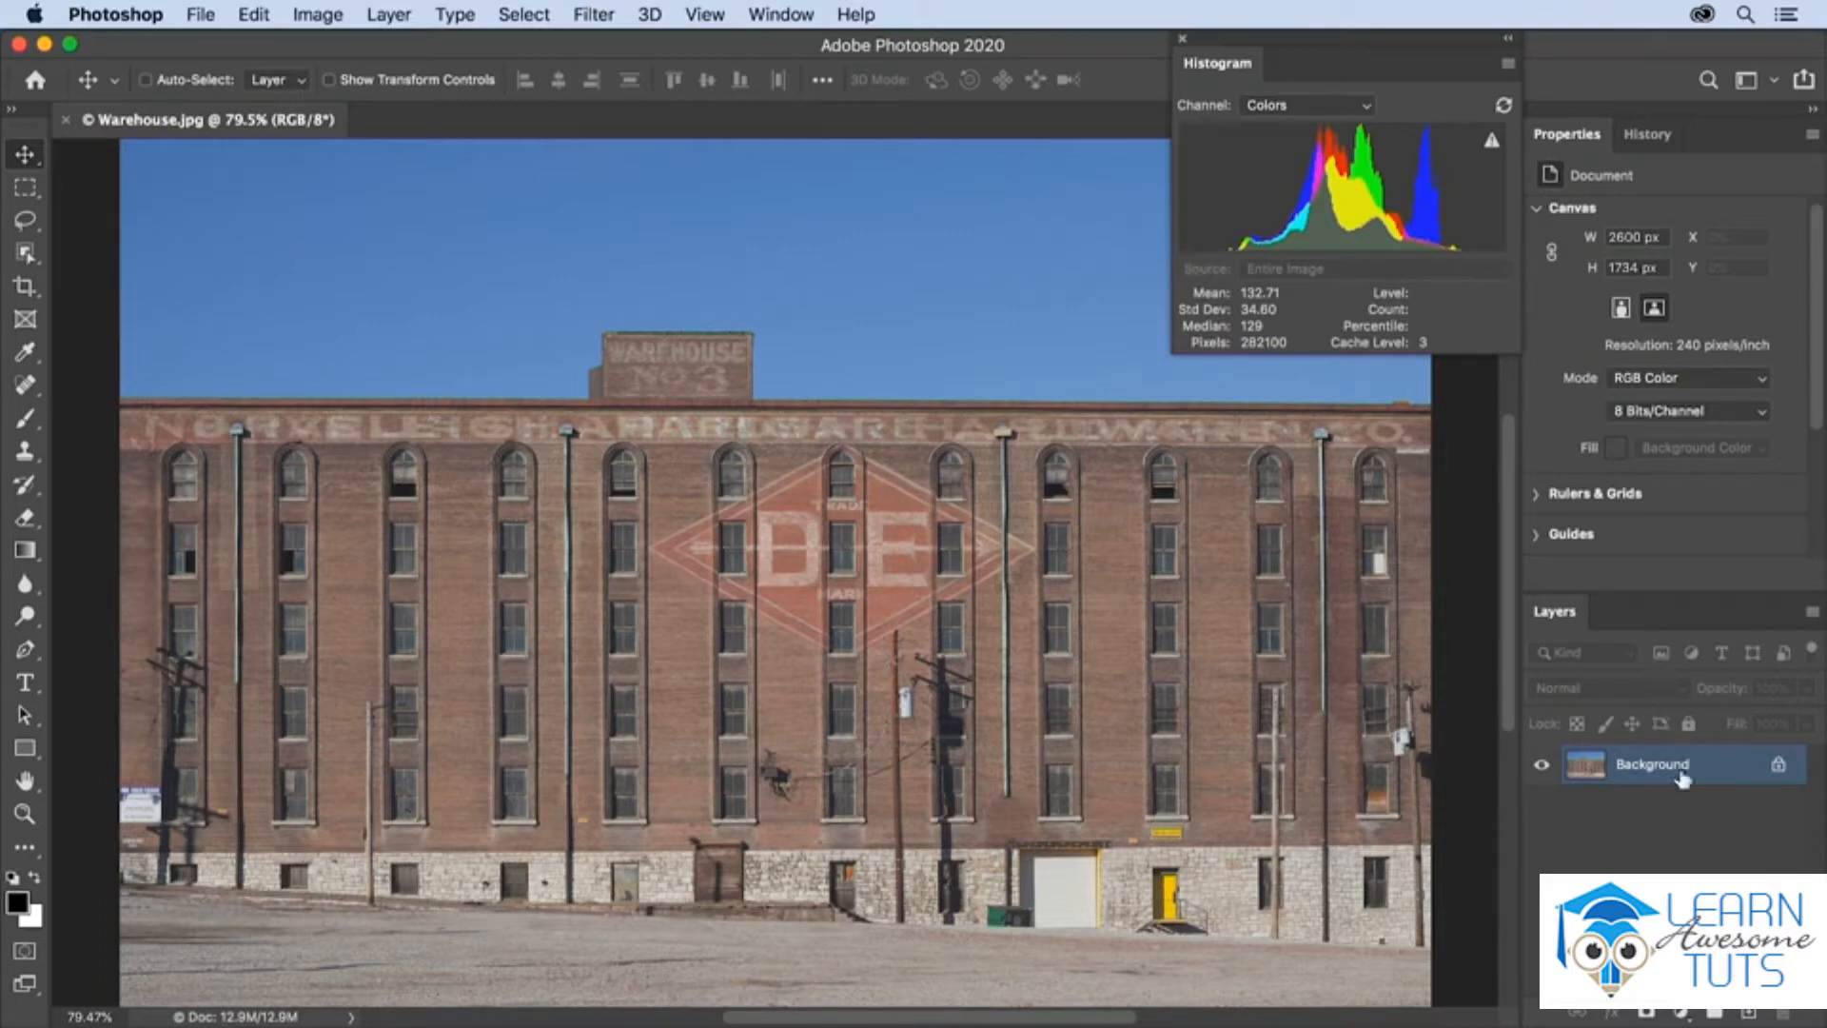
Add a Levels adjustment layer above the Background and apply the automatic Levels correction
click(1681, 1013)
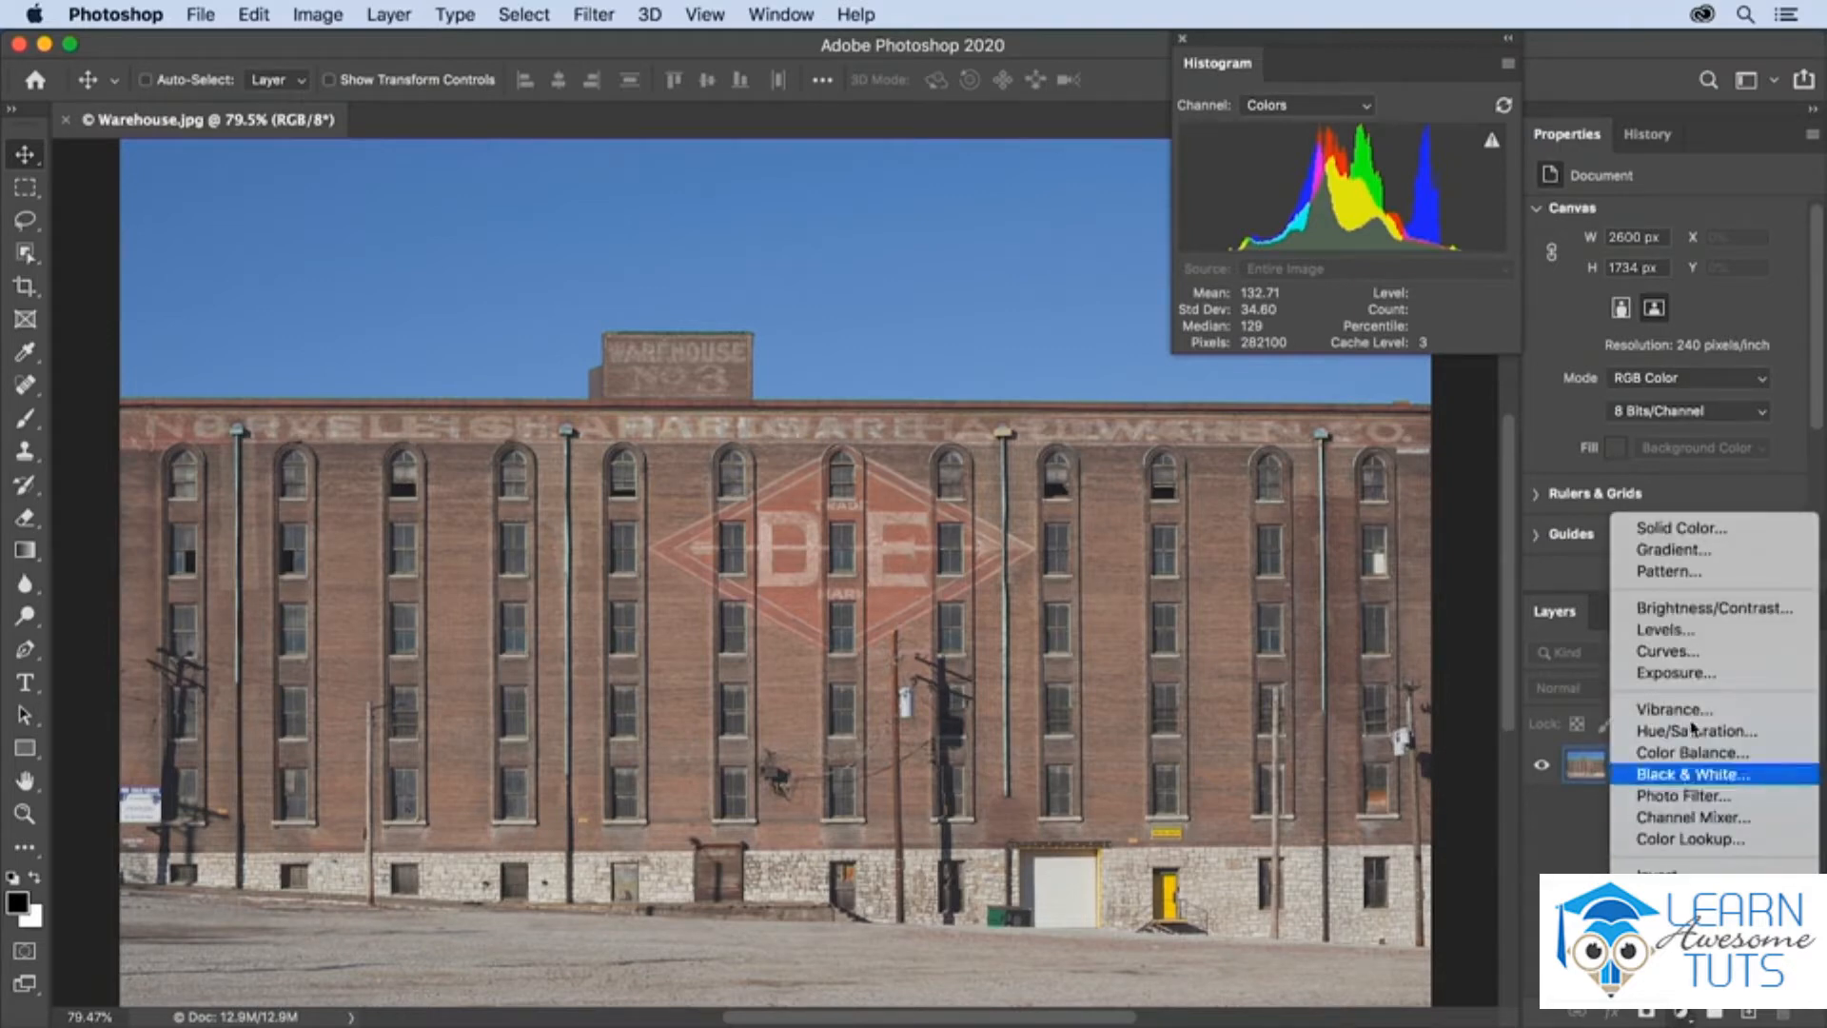
click(1678, 630)
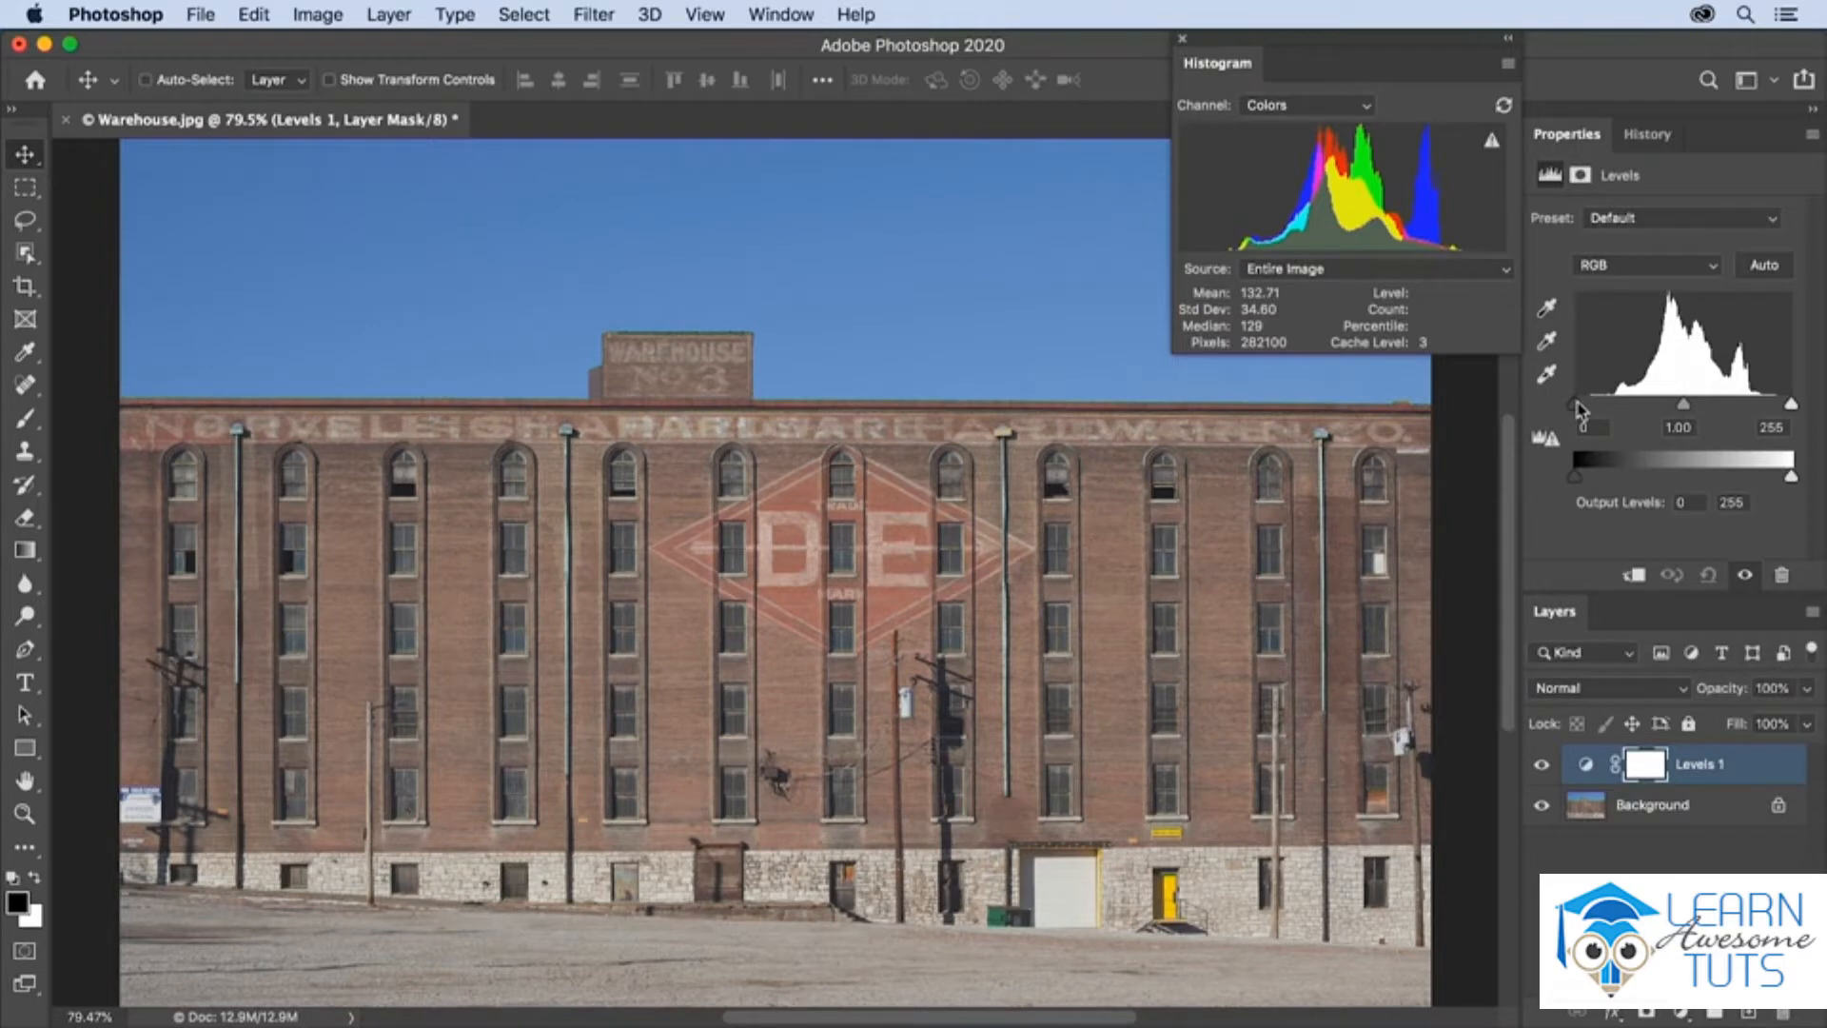
click(1753, 270)
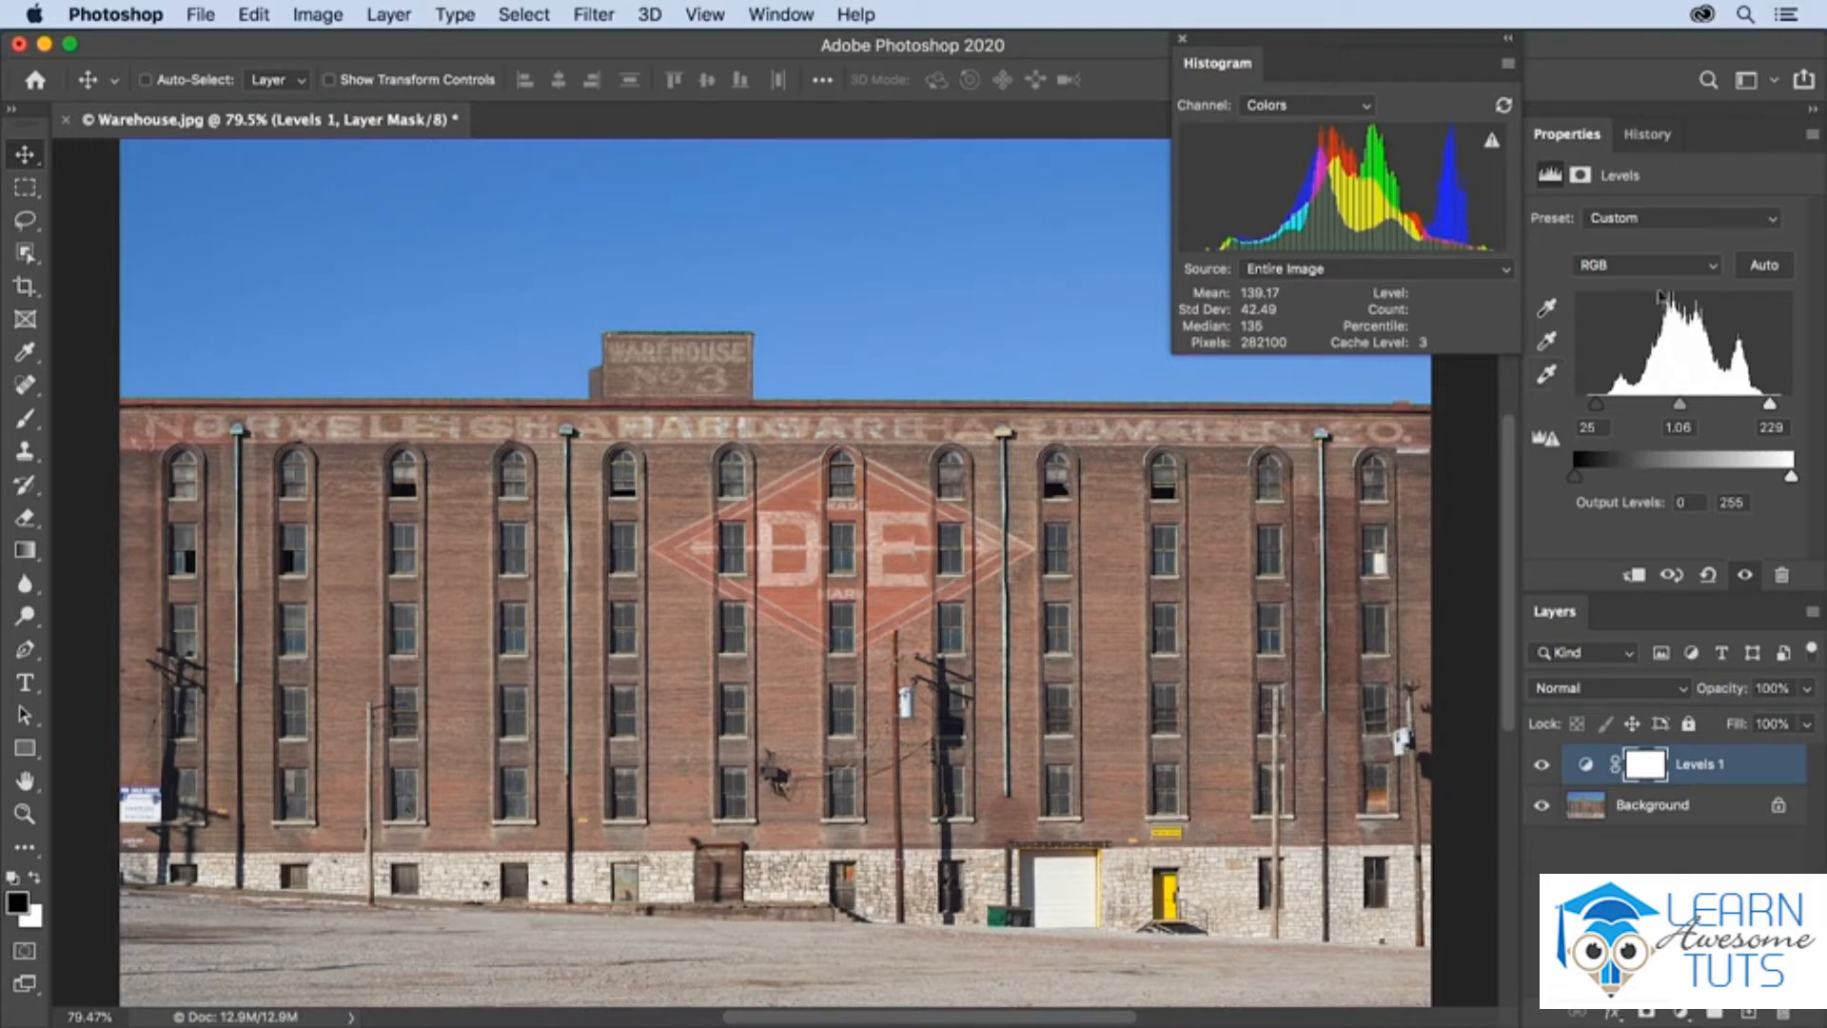
Open the Auto Color Correction Options and try each algorithm in turn, ending on Enhance Brightness and Contrast
click(1811, 134)
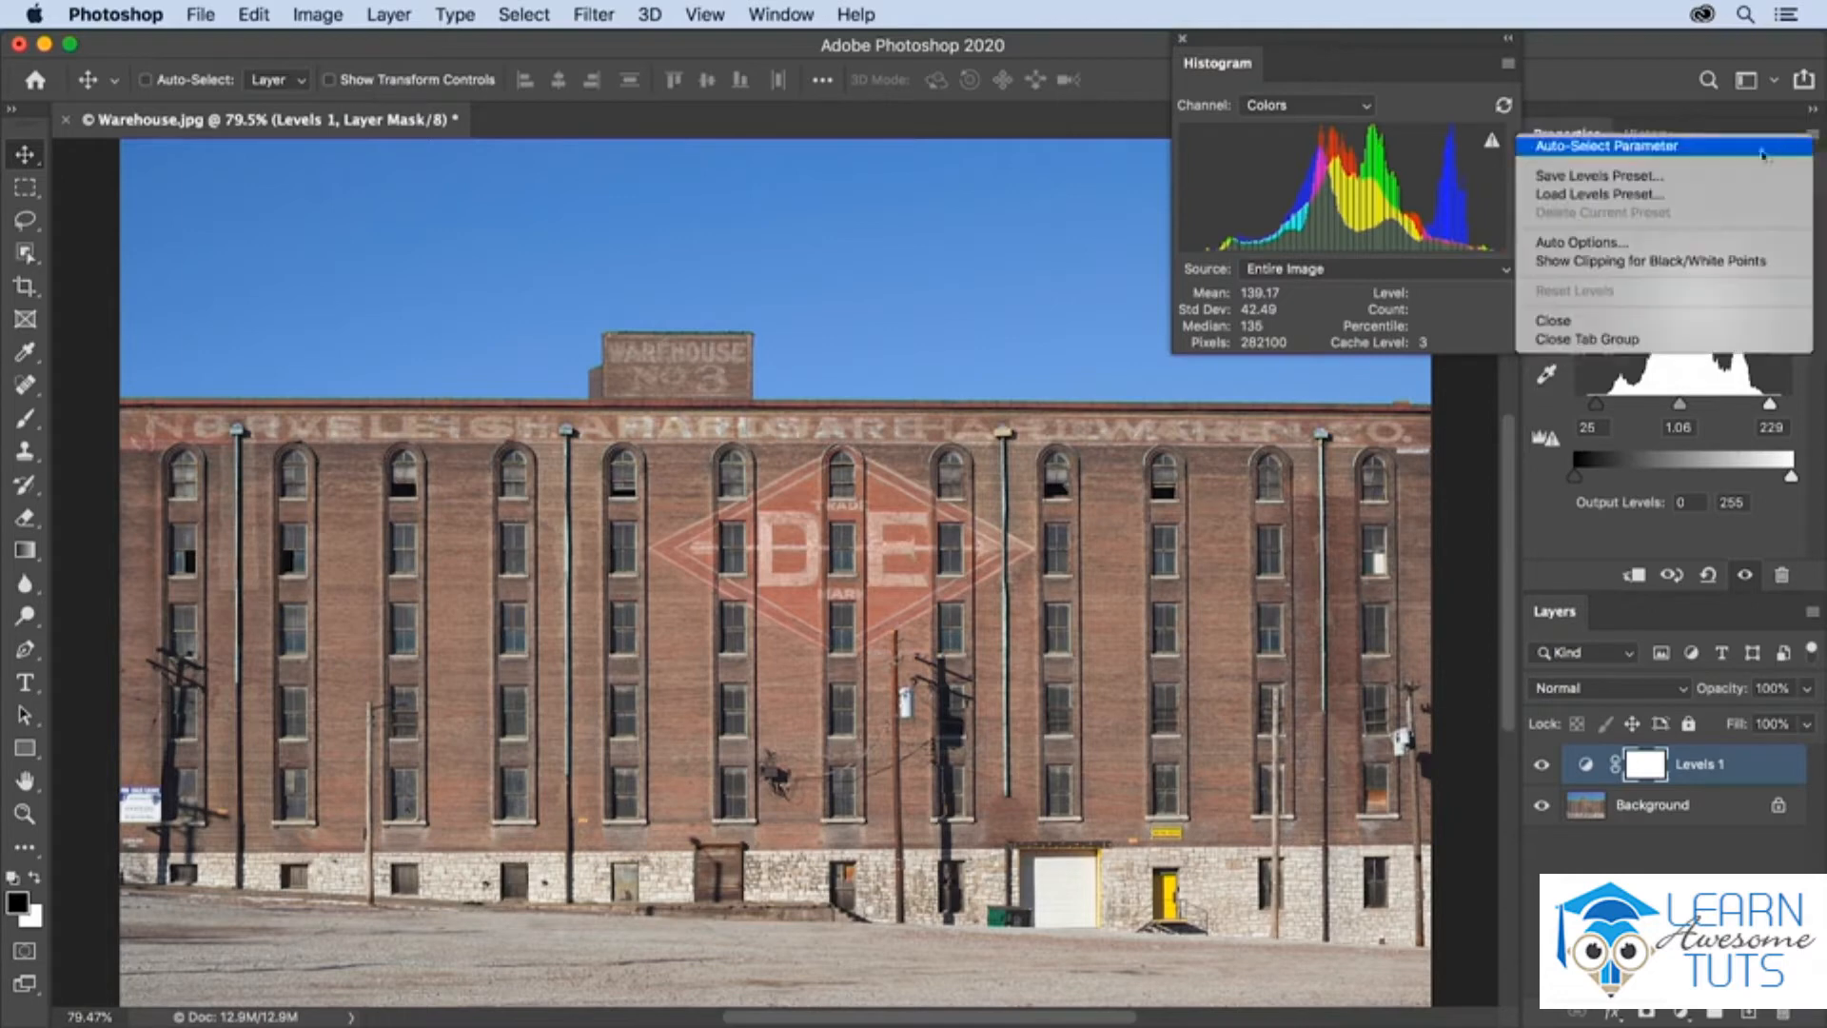
click(1679, 246)
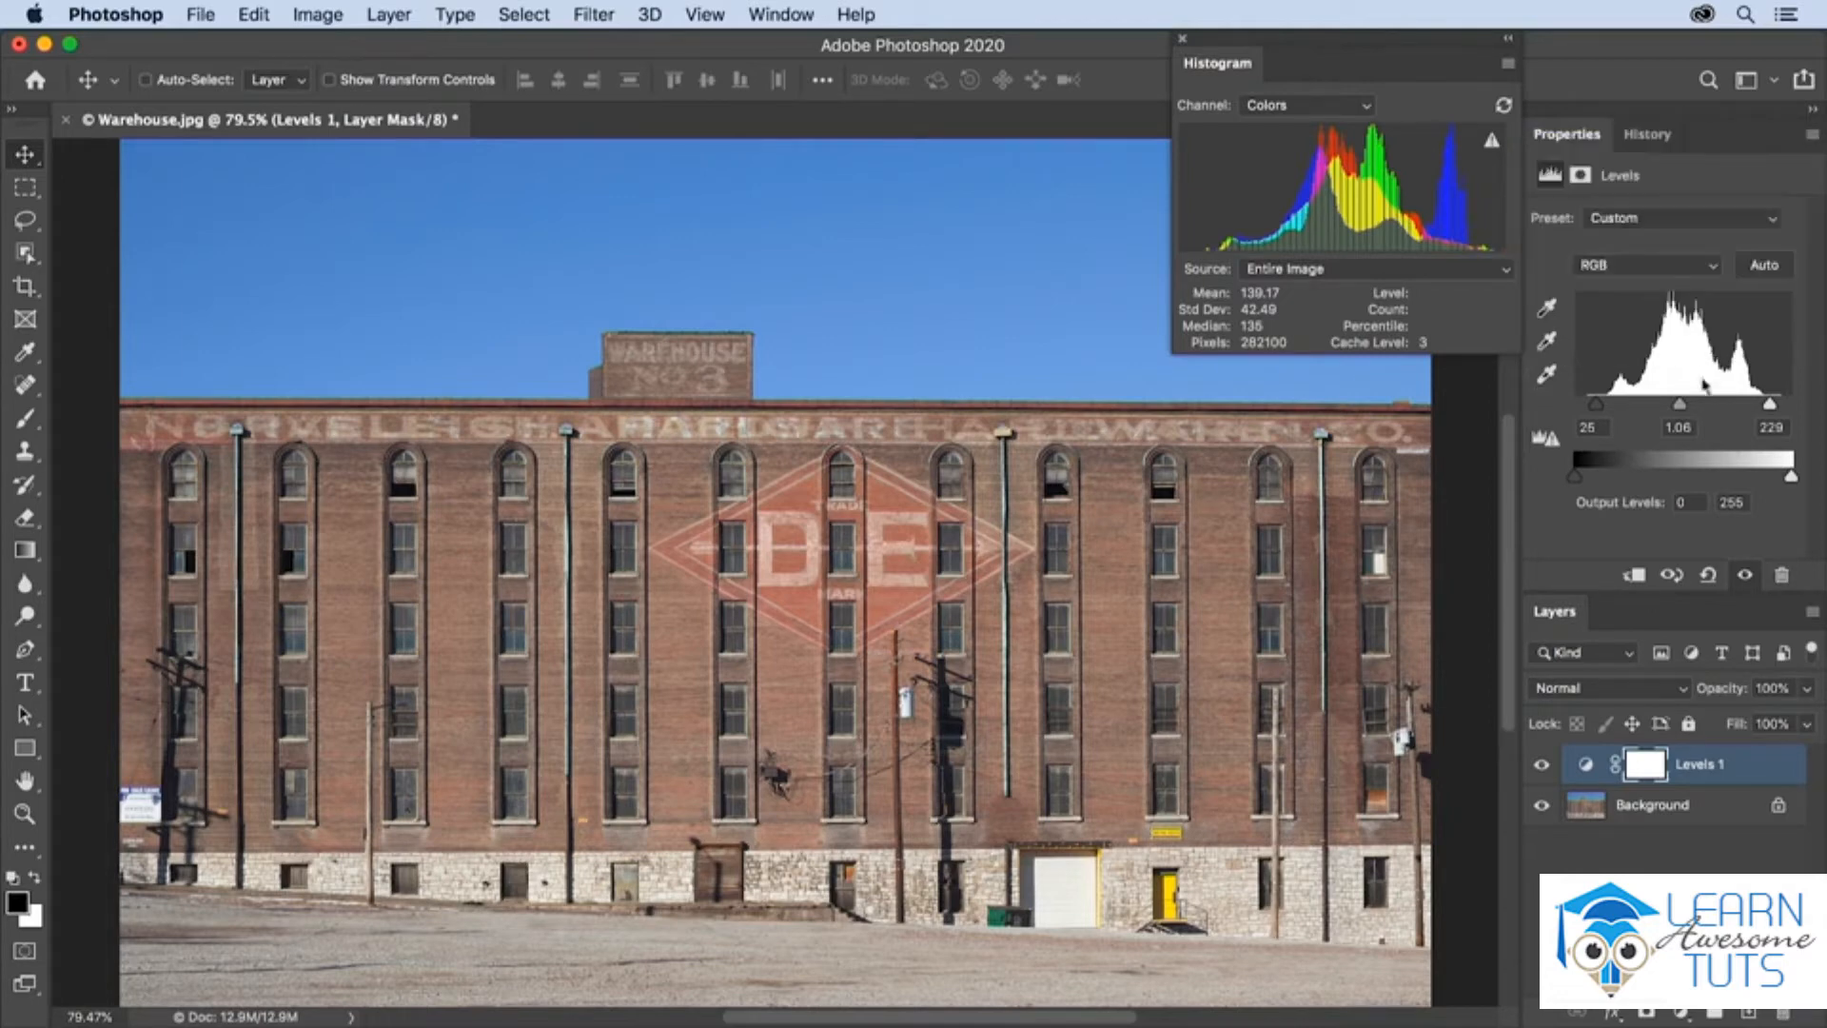
alt+click(1763, 267)
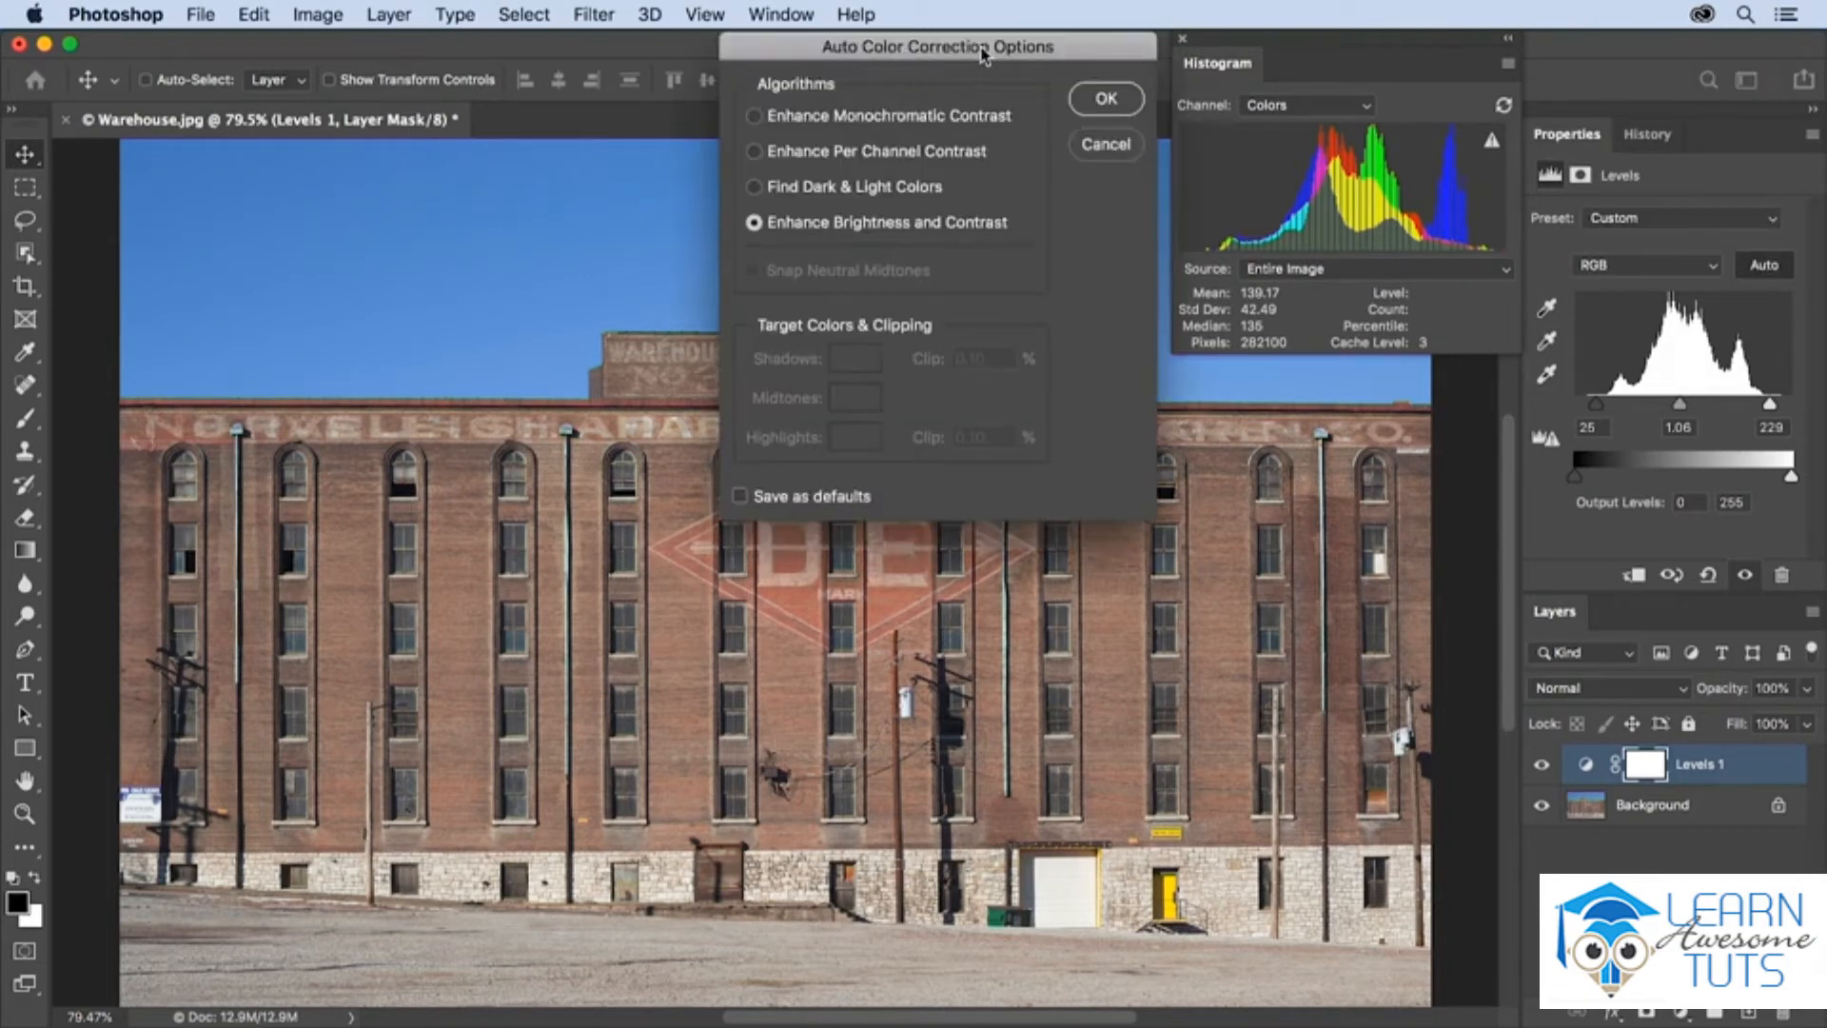
click(796, 118)
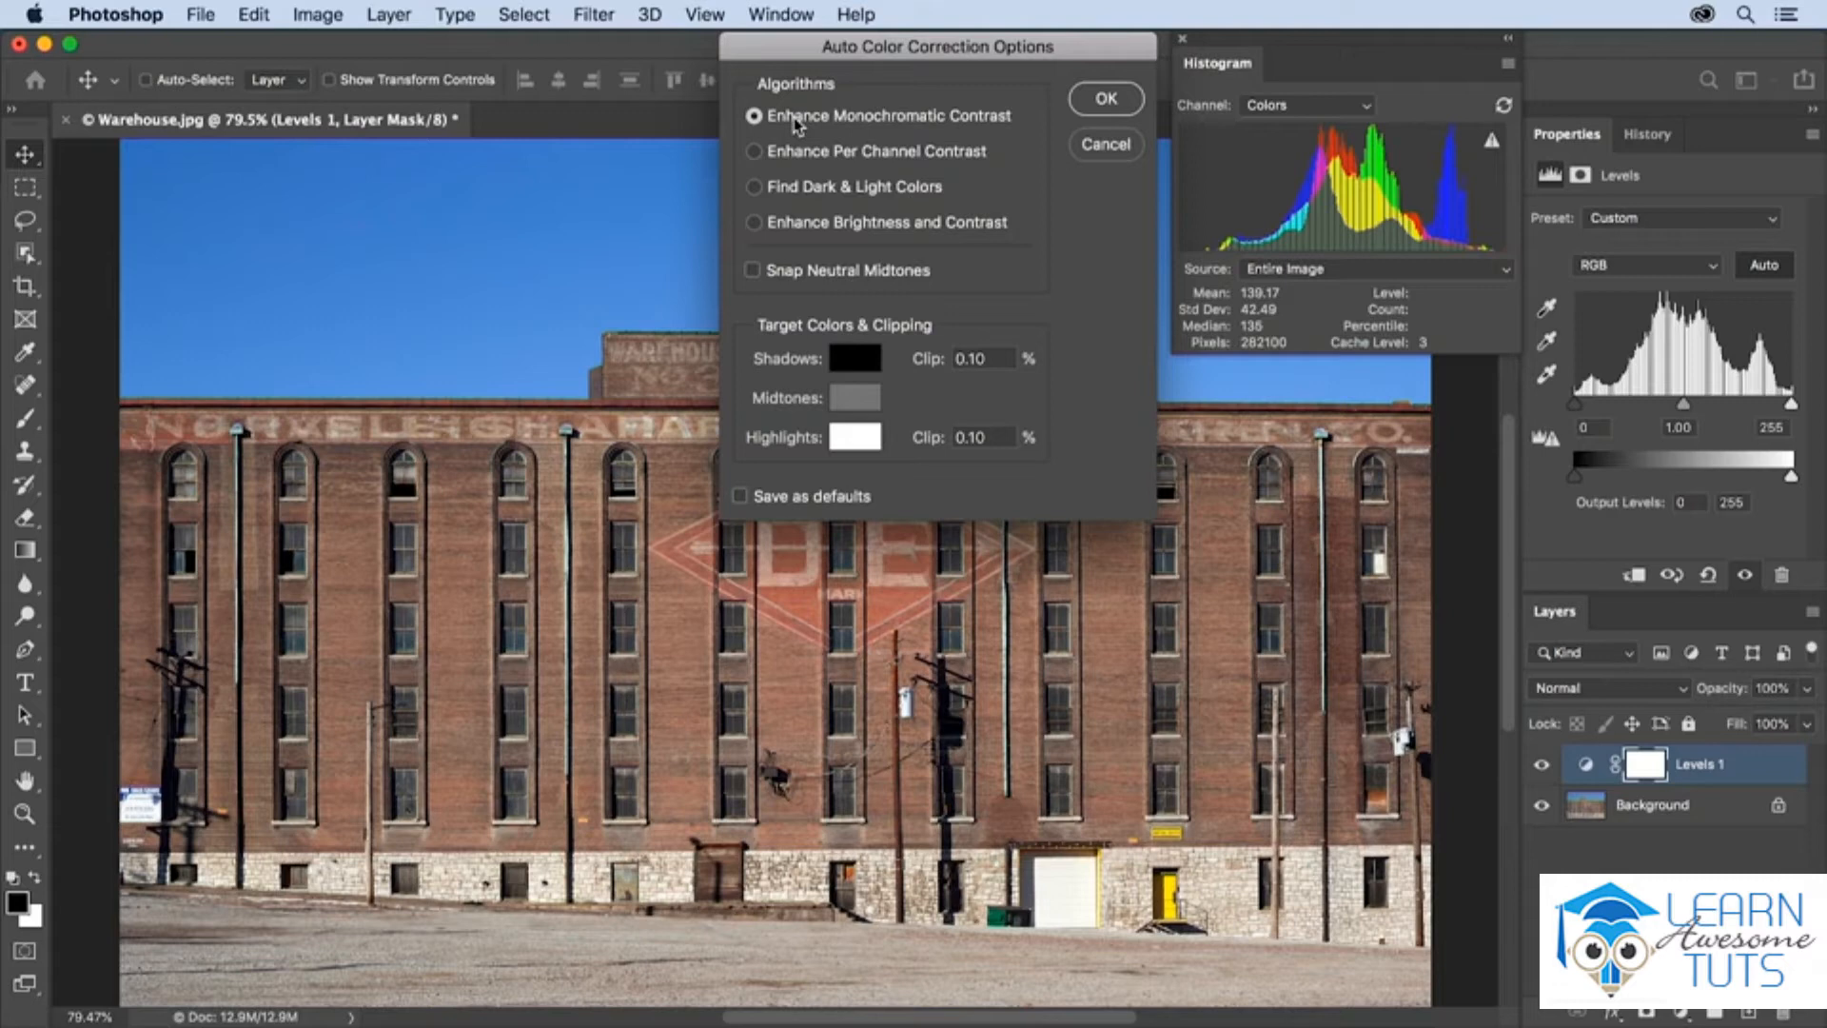
click(795, 157)
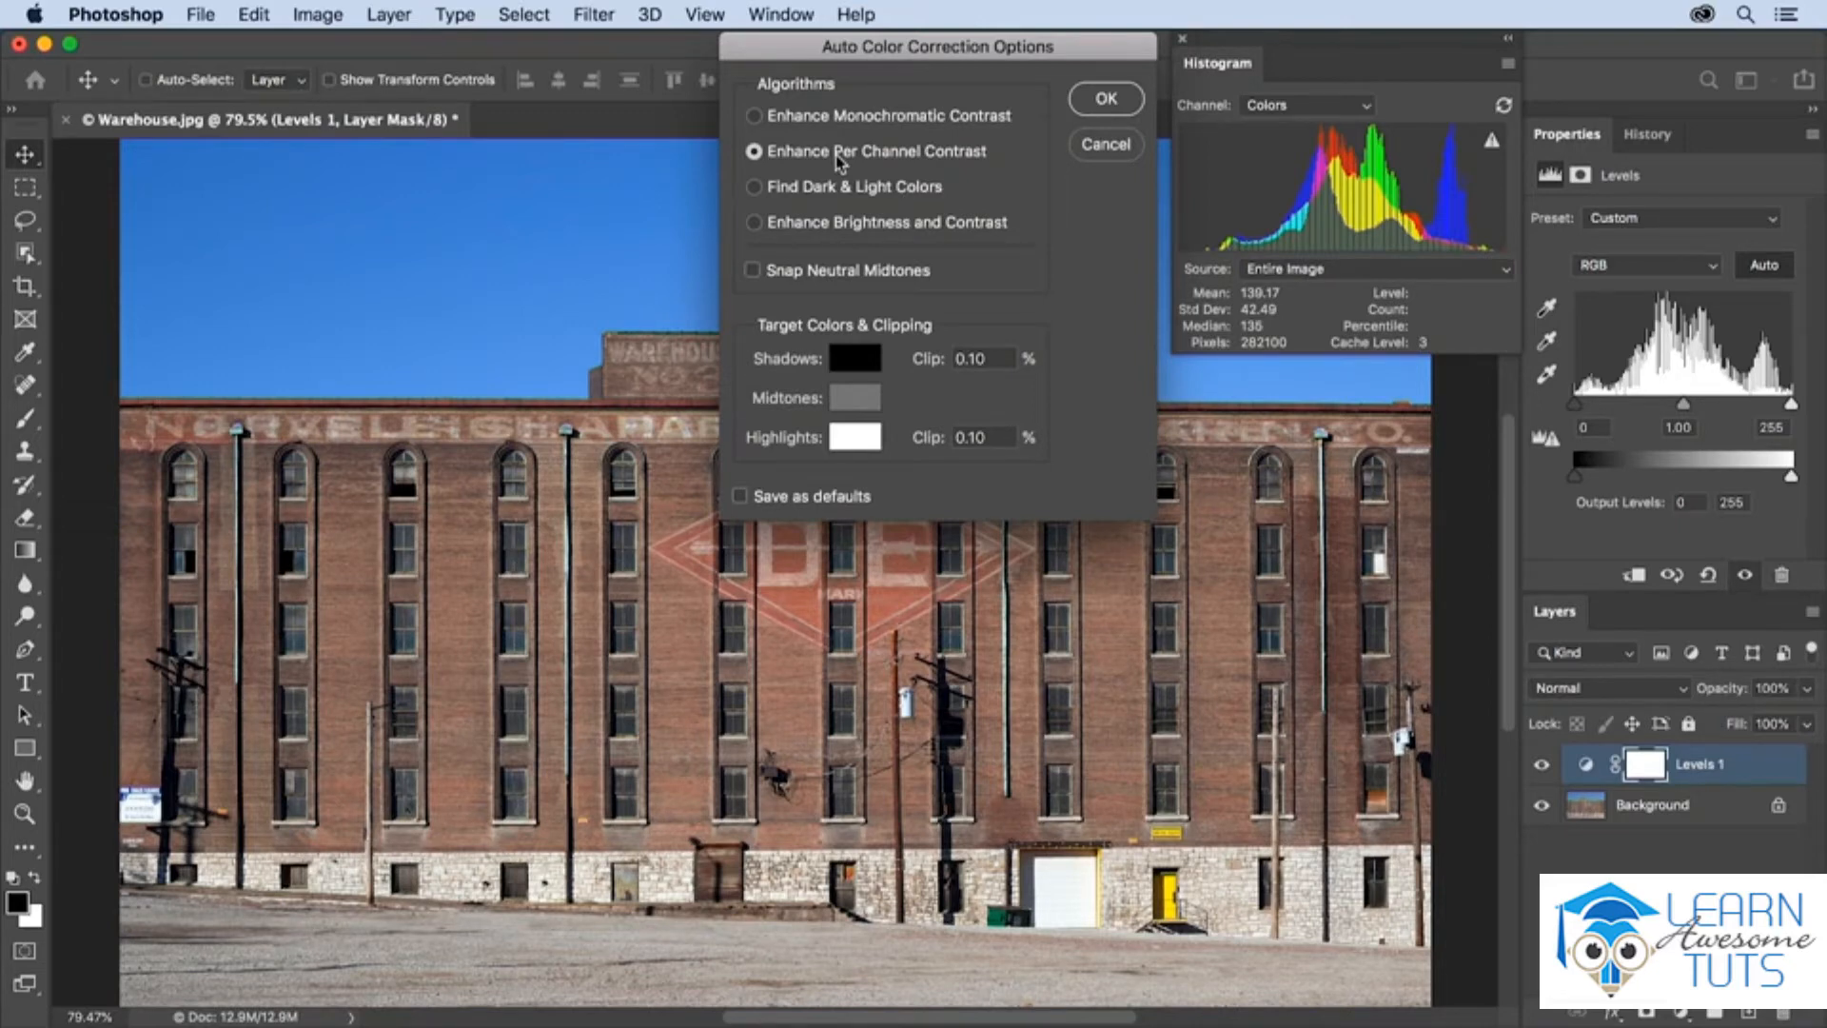
click(816, 189)
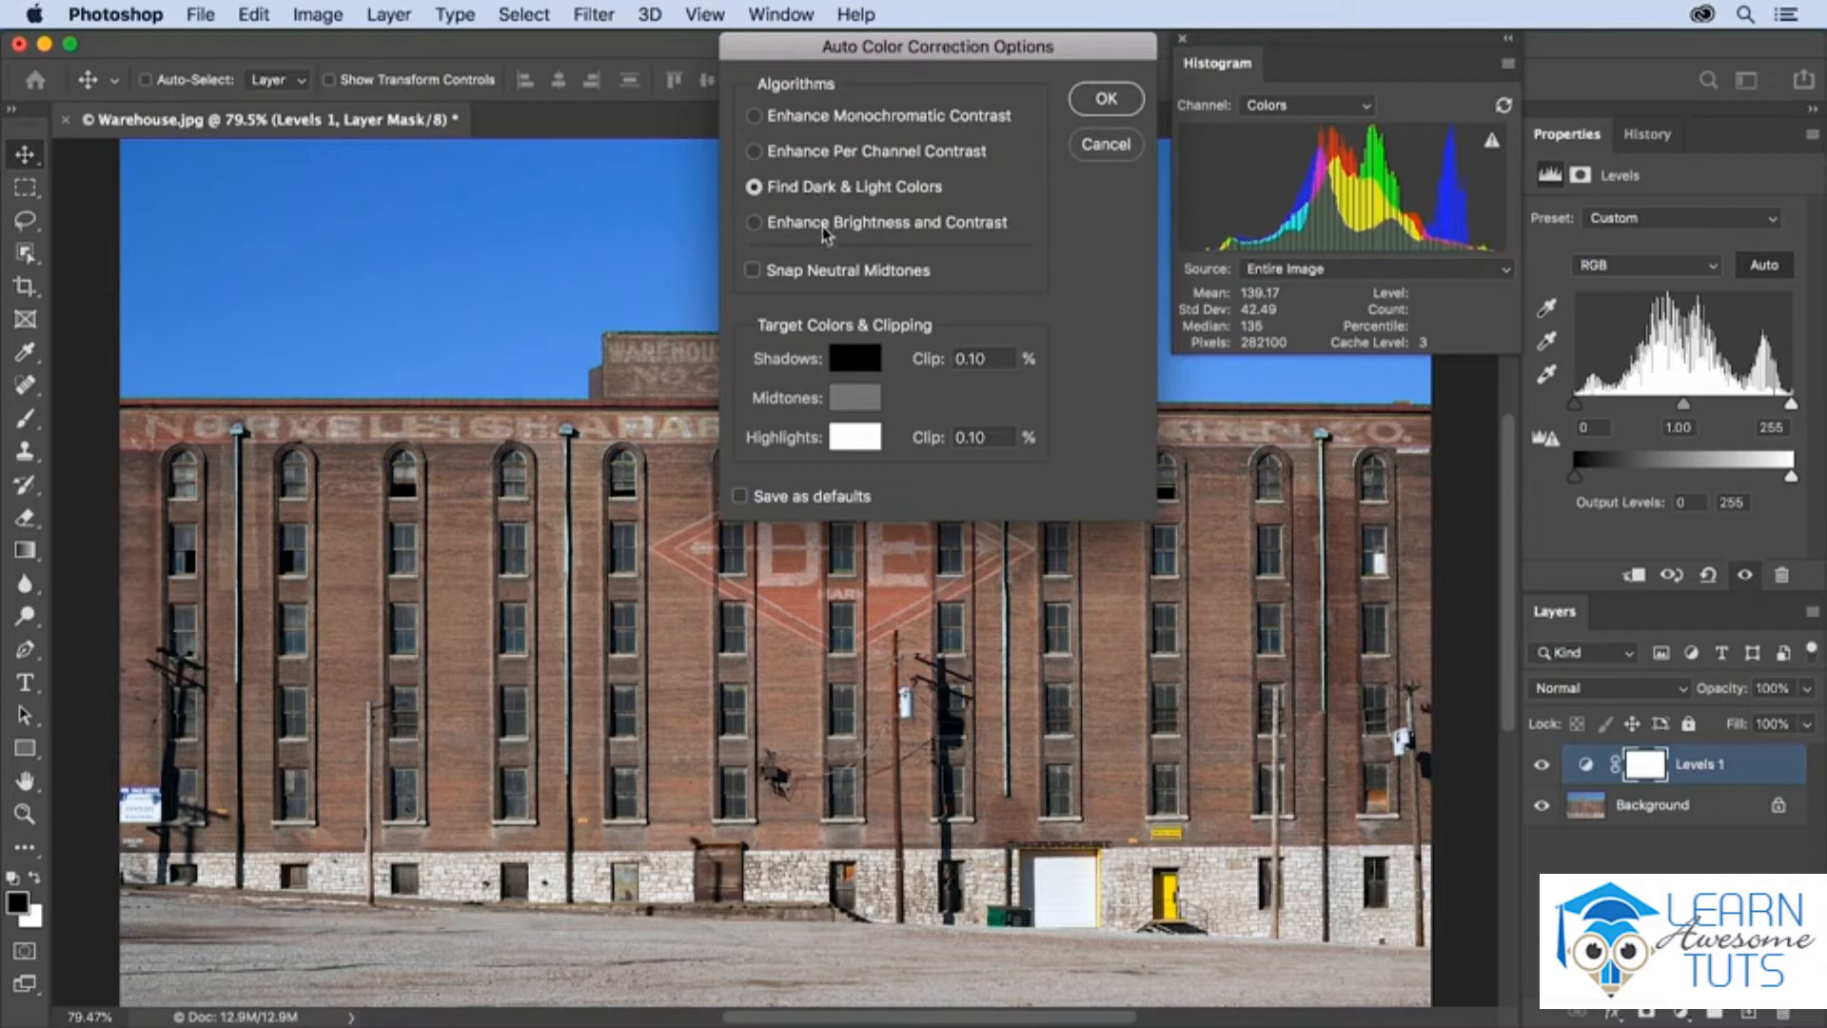
click(830, 224)
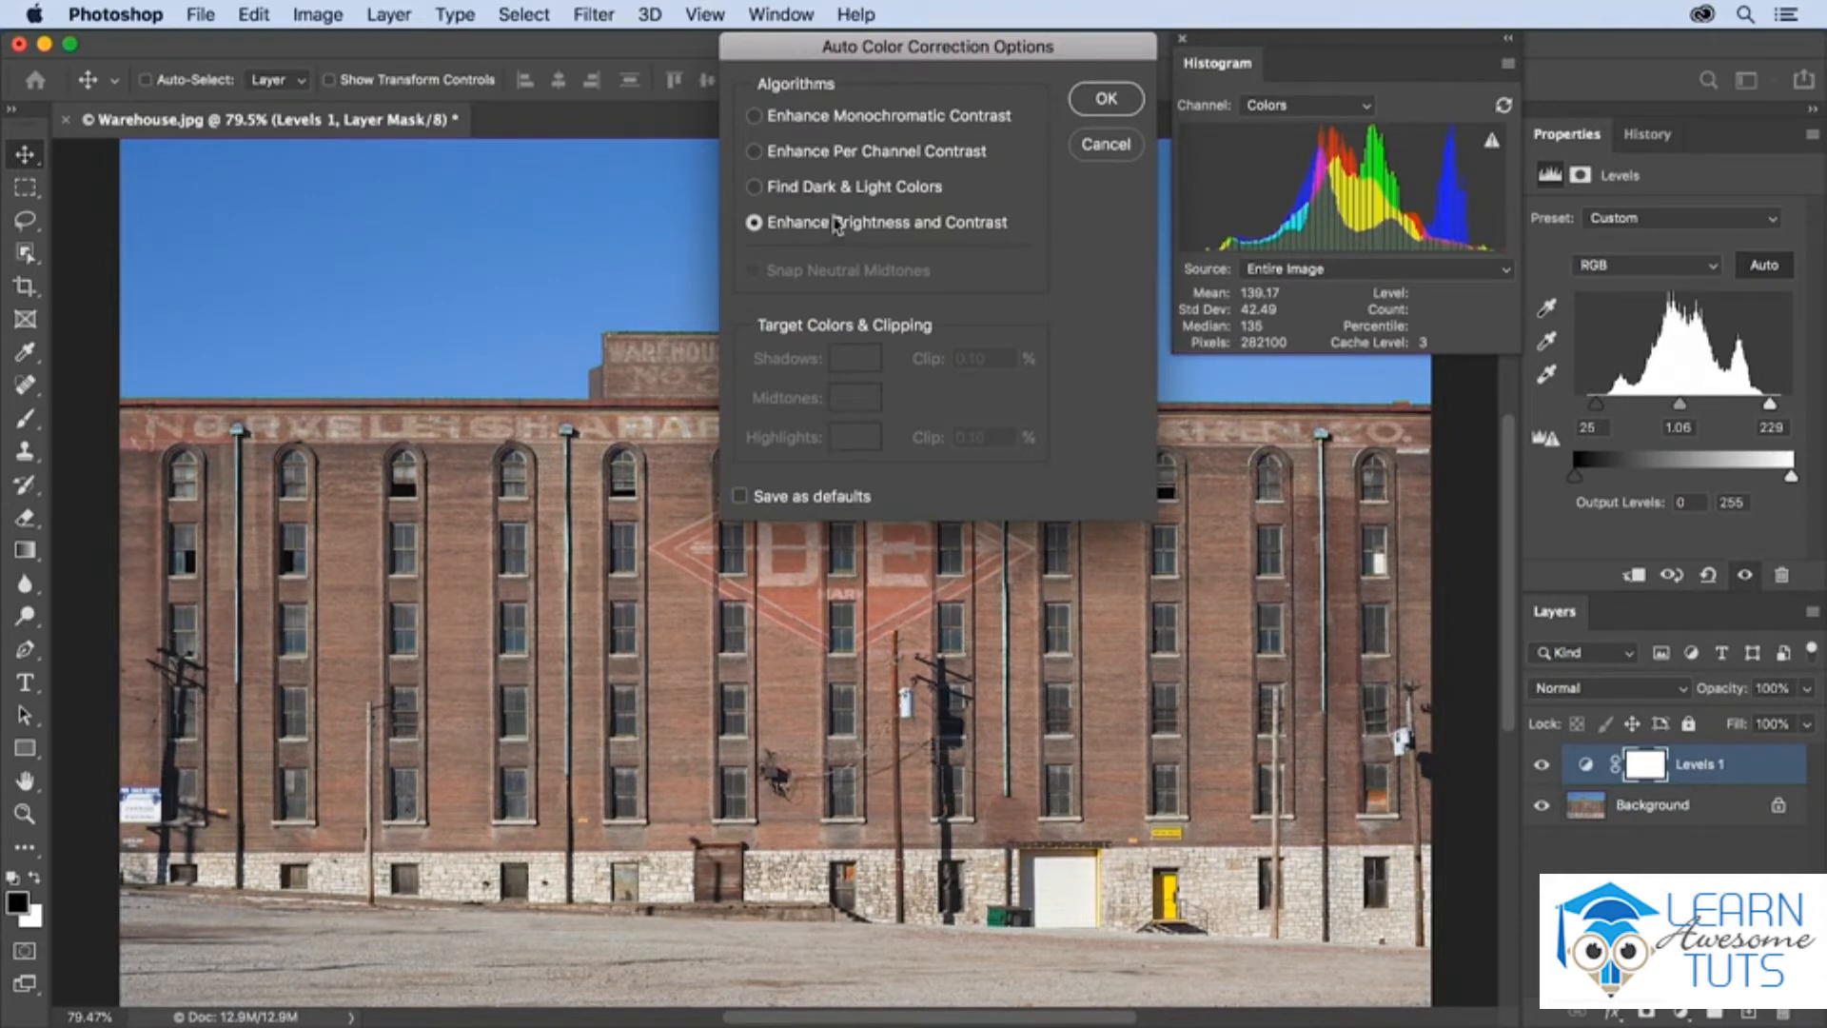
Try Snap Neutral Midtones with the Monochromatic Contrast, Per Channel Contrast and Find Dark & Light Colors algorithms, and close the correction options
click(836, 116)
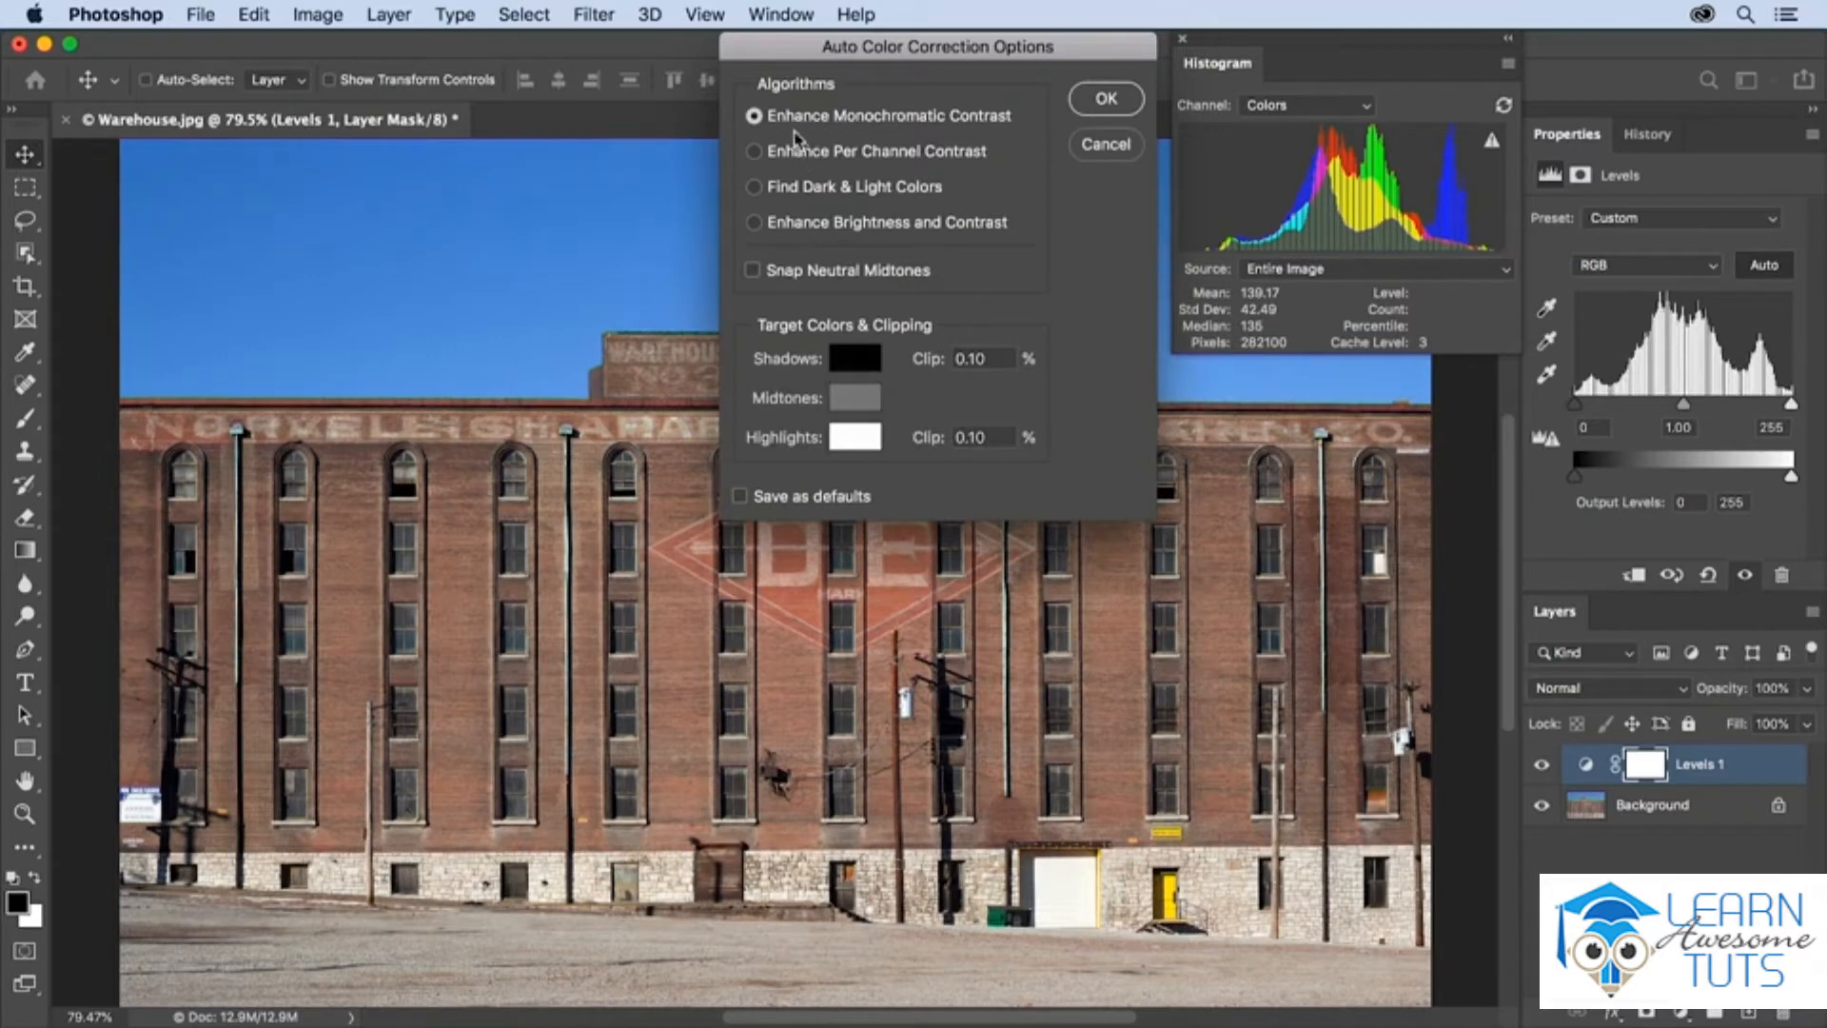
click(754, 271)
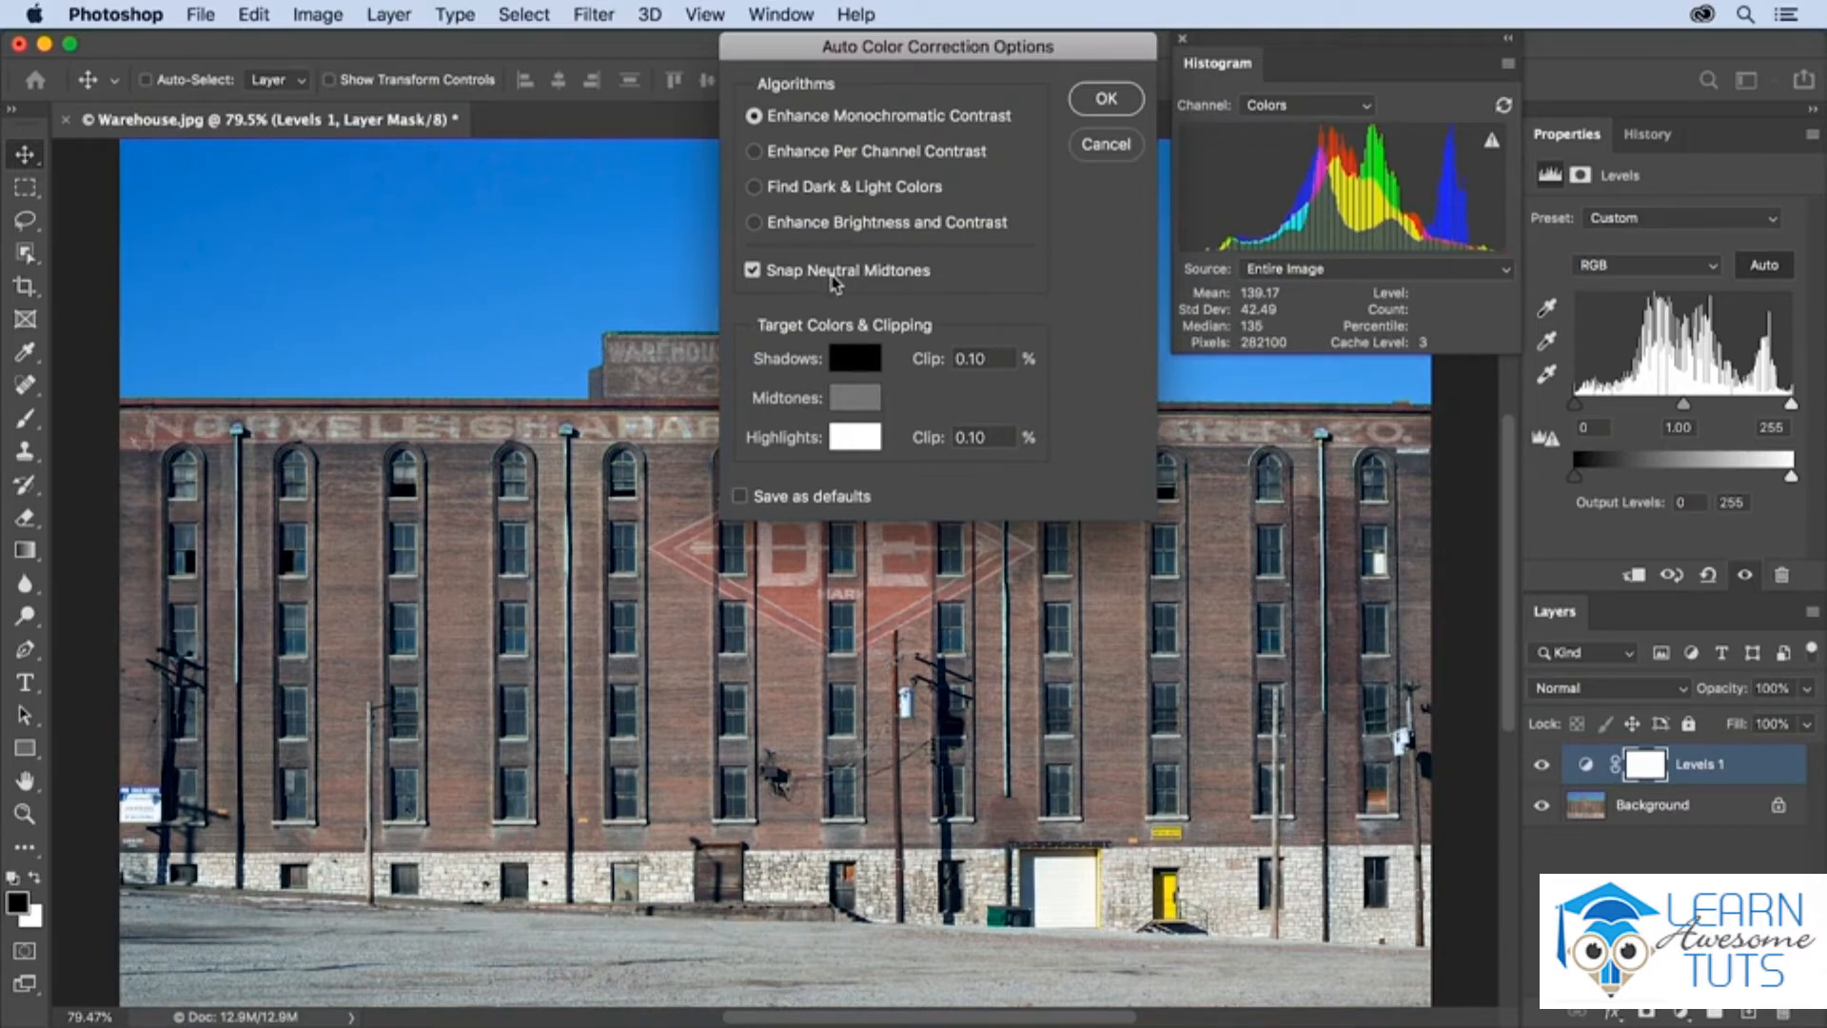
click(807, 153)
click(806, 191)
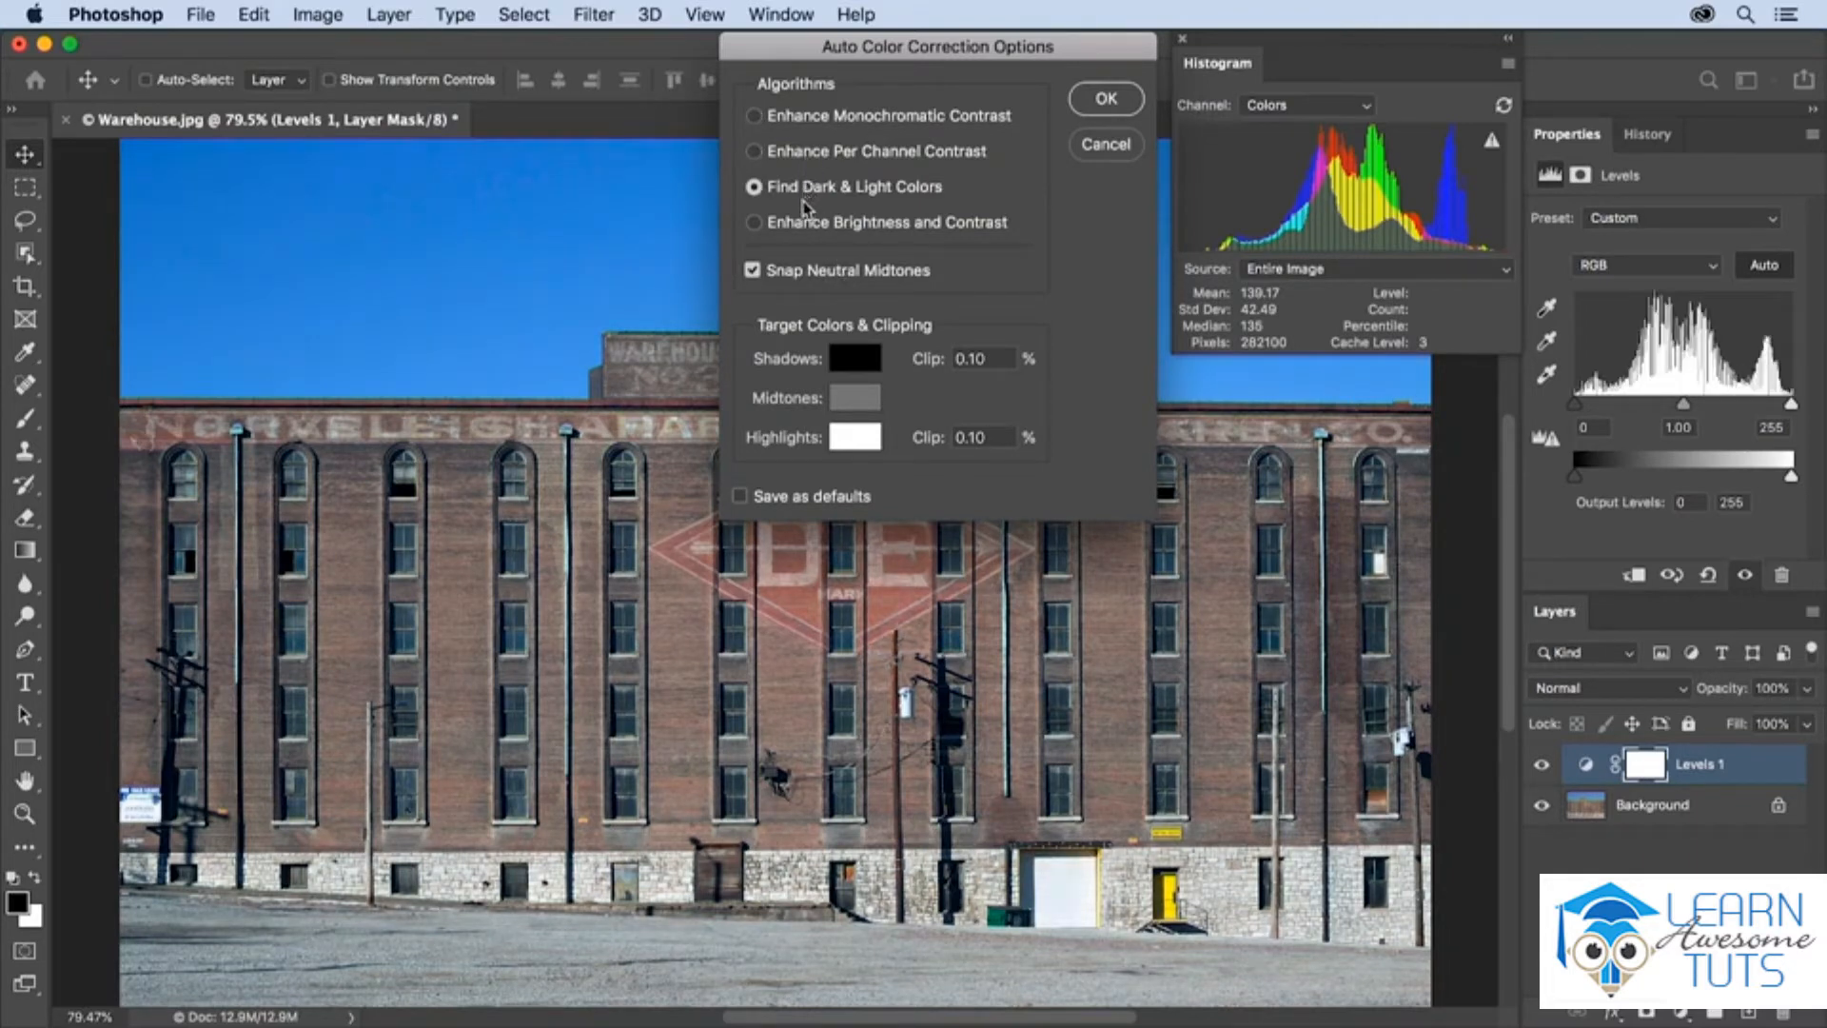
click(804, 274)
click(836, 276)
click(1106, 98)
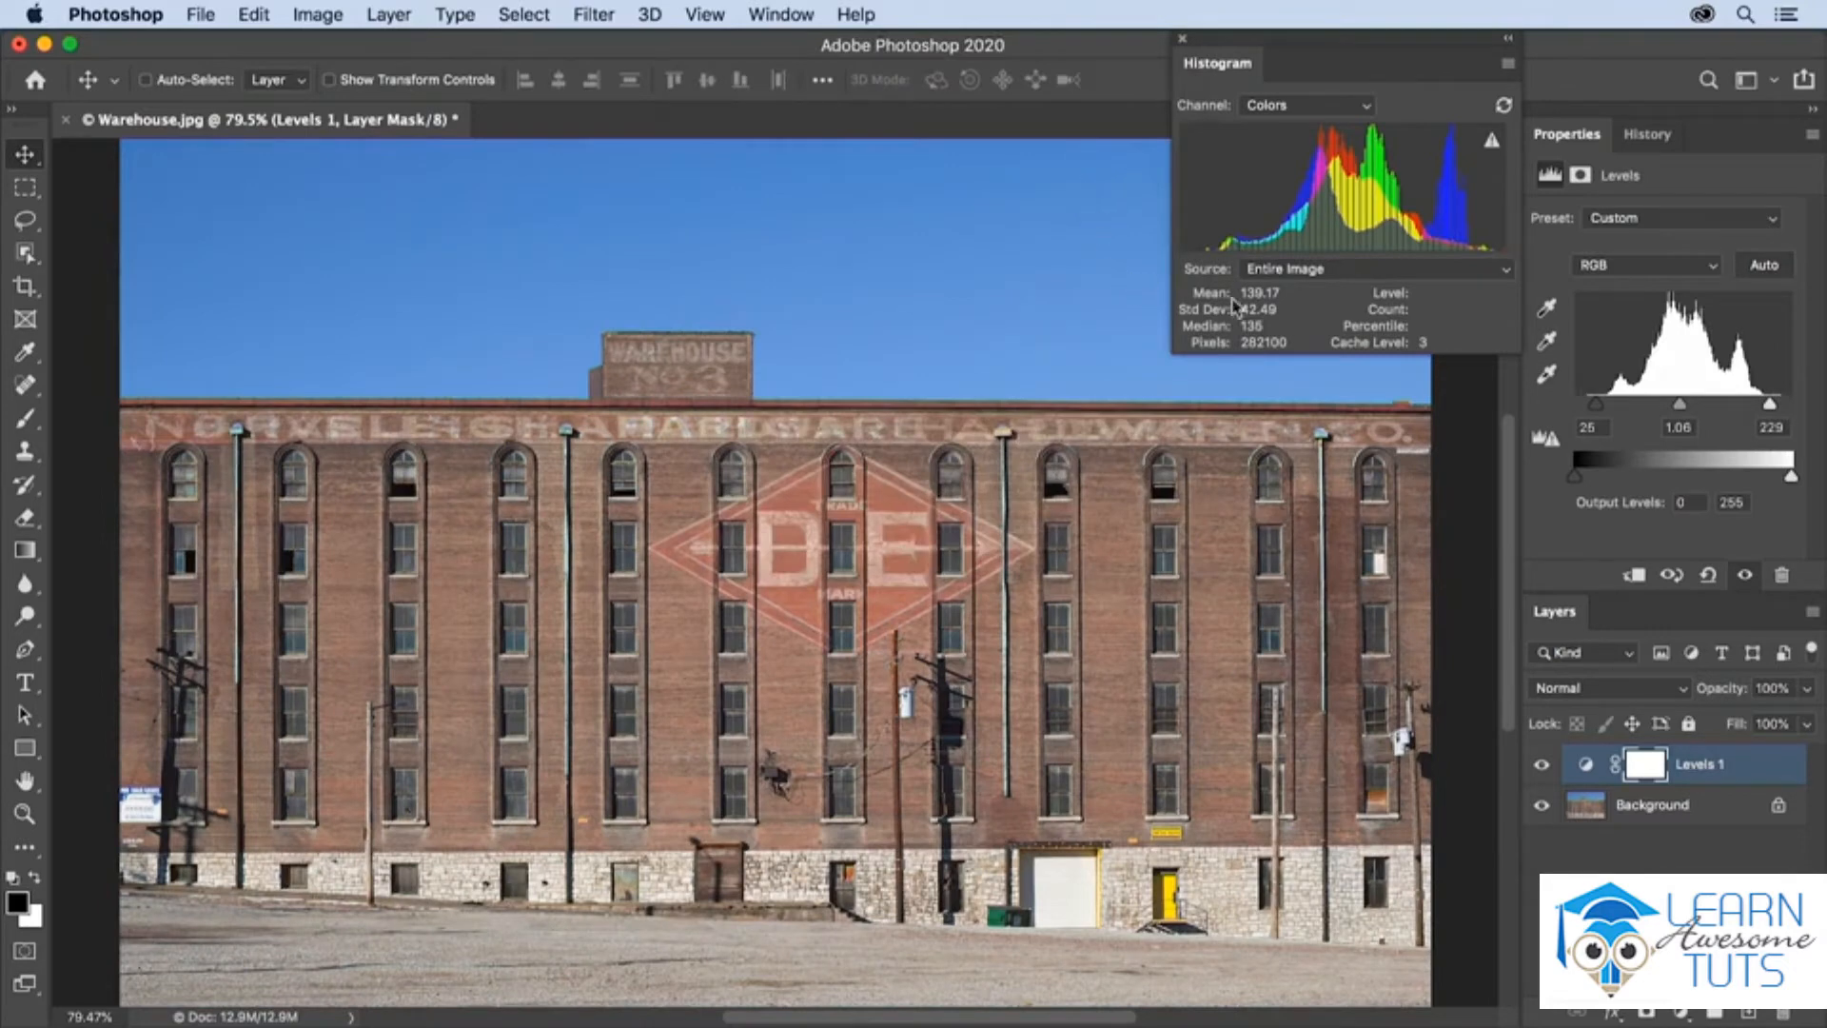
Reset the Levels adjustment and raise its black input level to 36, using the clipping preview to judge the shadows
click(1707, 575)
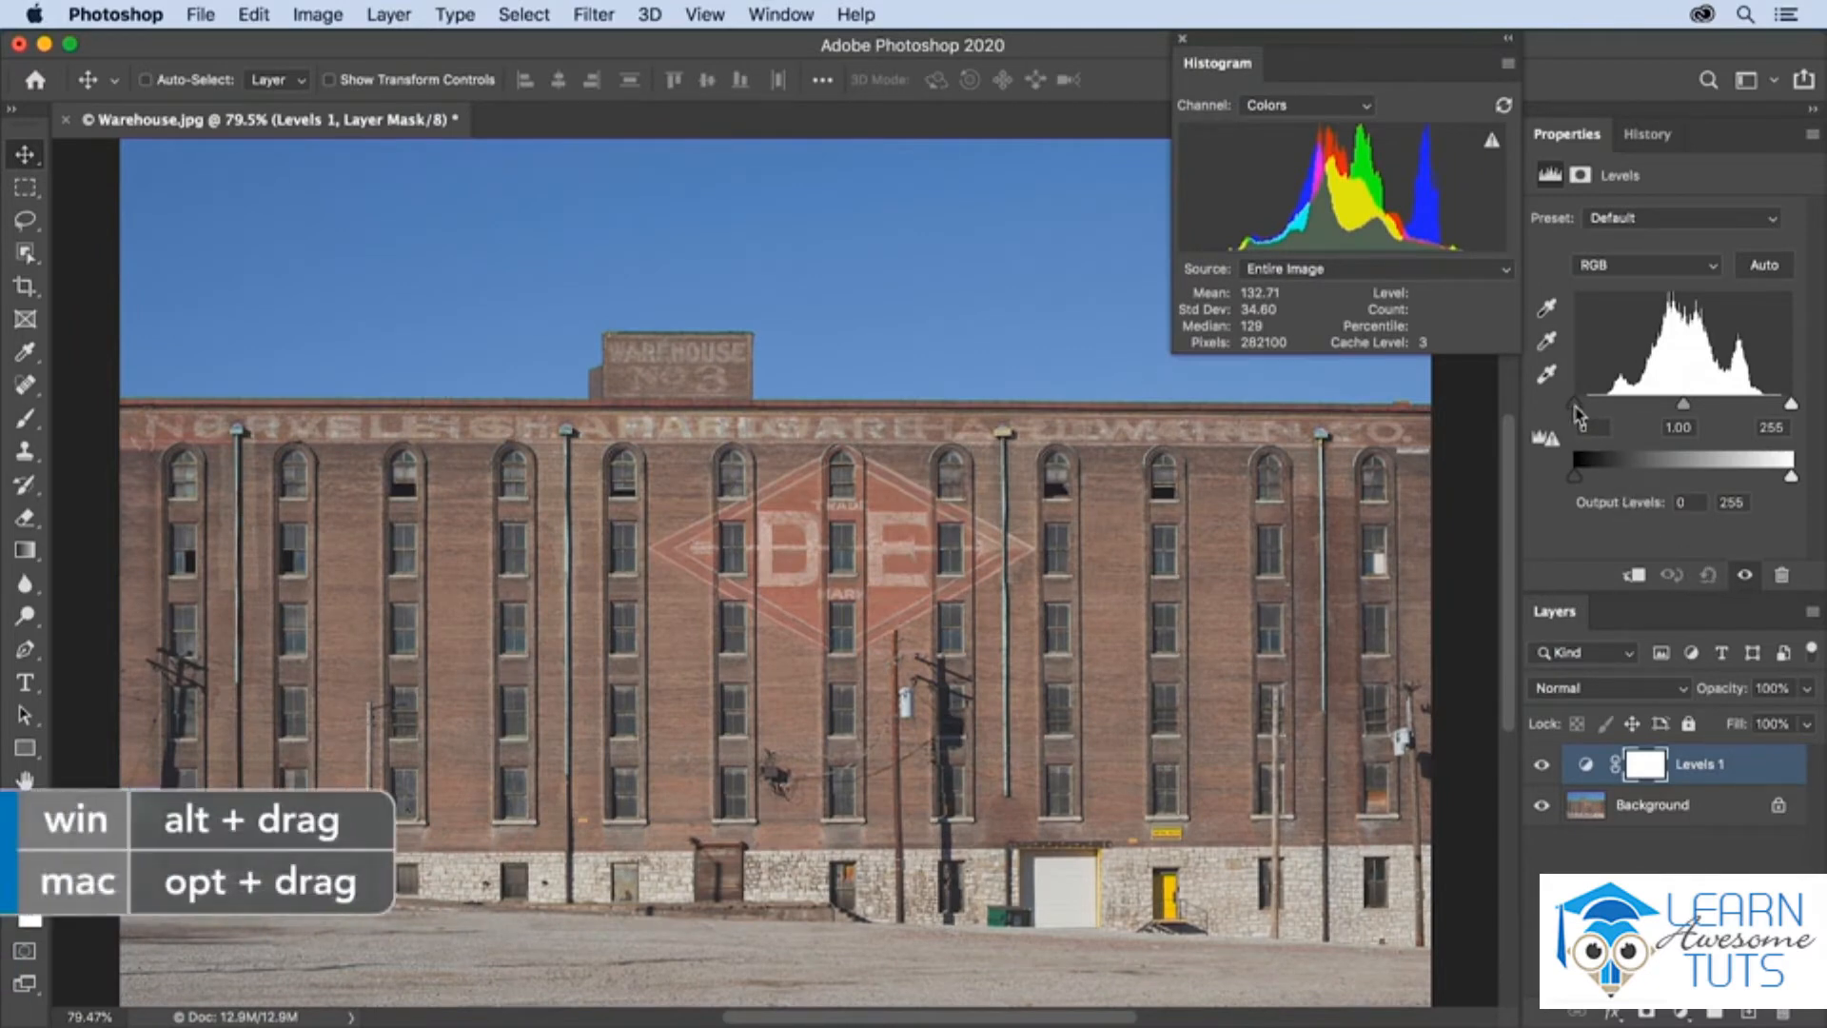
mouse_move(1575, 411)
mouse_down()
mouse_move(1639, 421)
mouse_move(1587, 416)
mouse_up()
drag(1587, 409, 1610, 411)
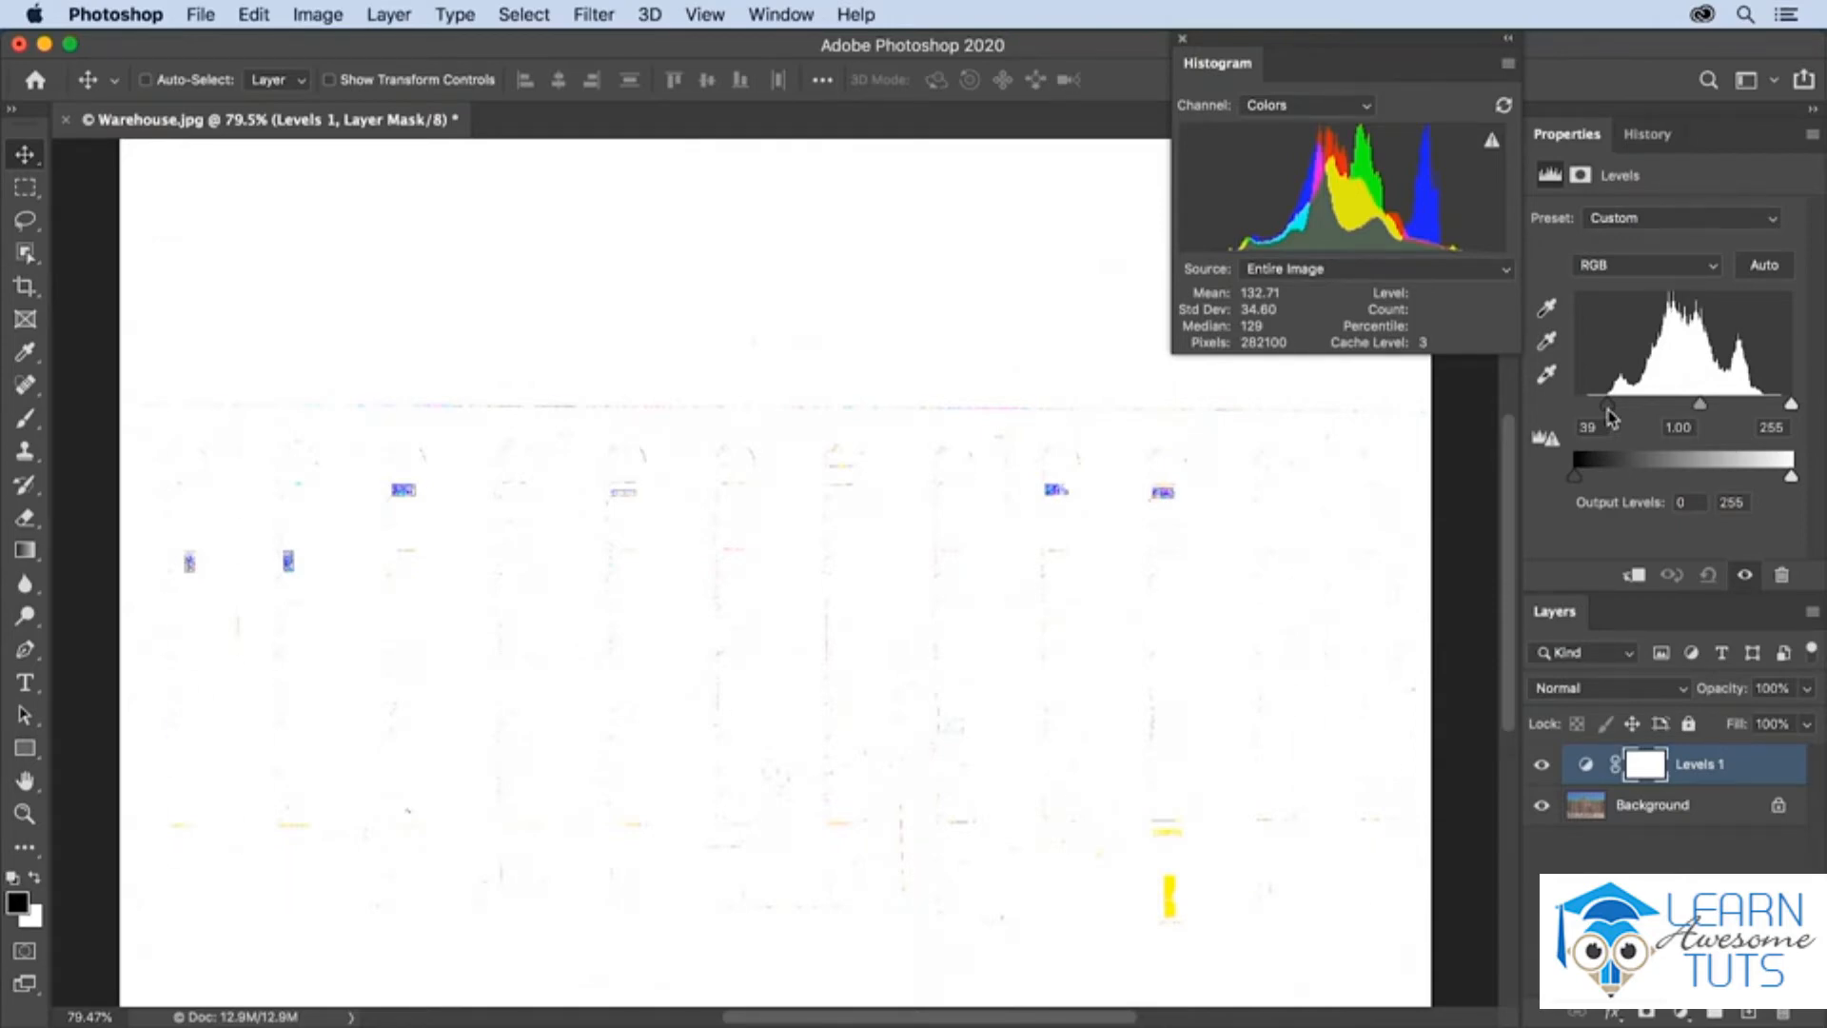
drag(1609, 415, 1615, 416)
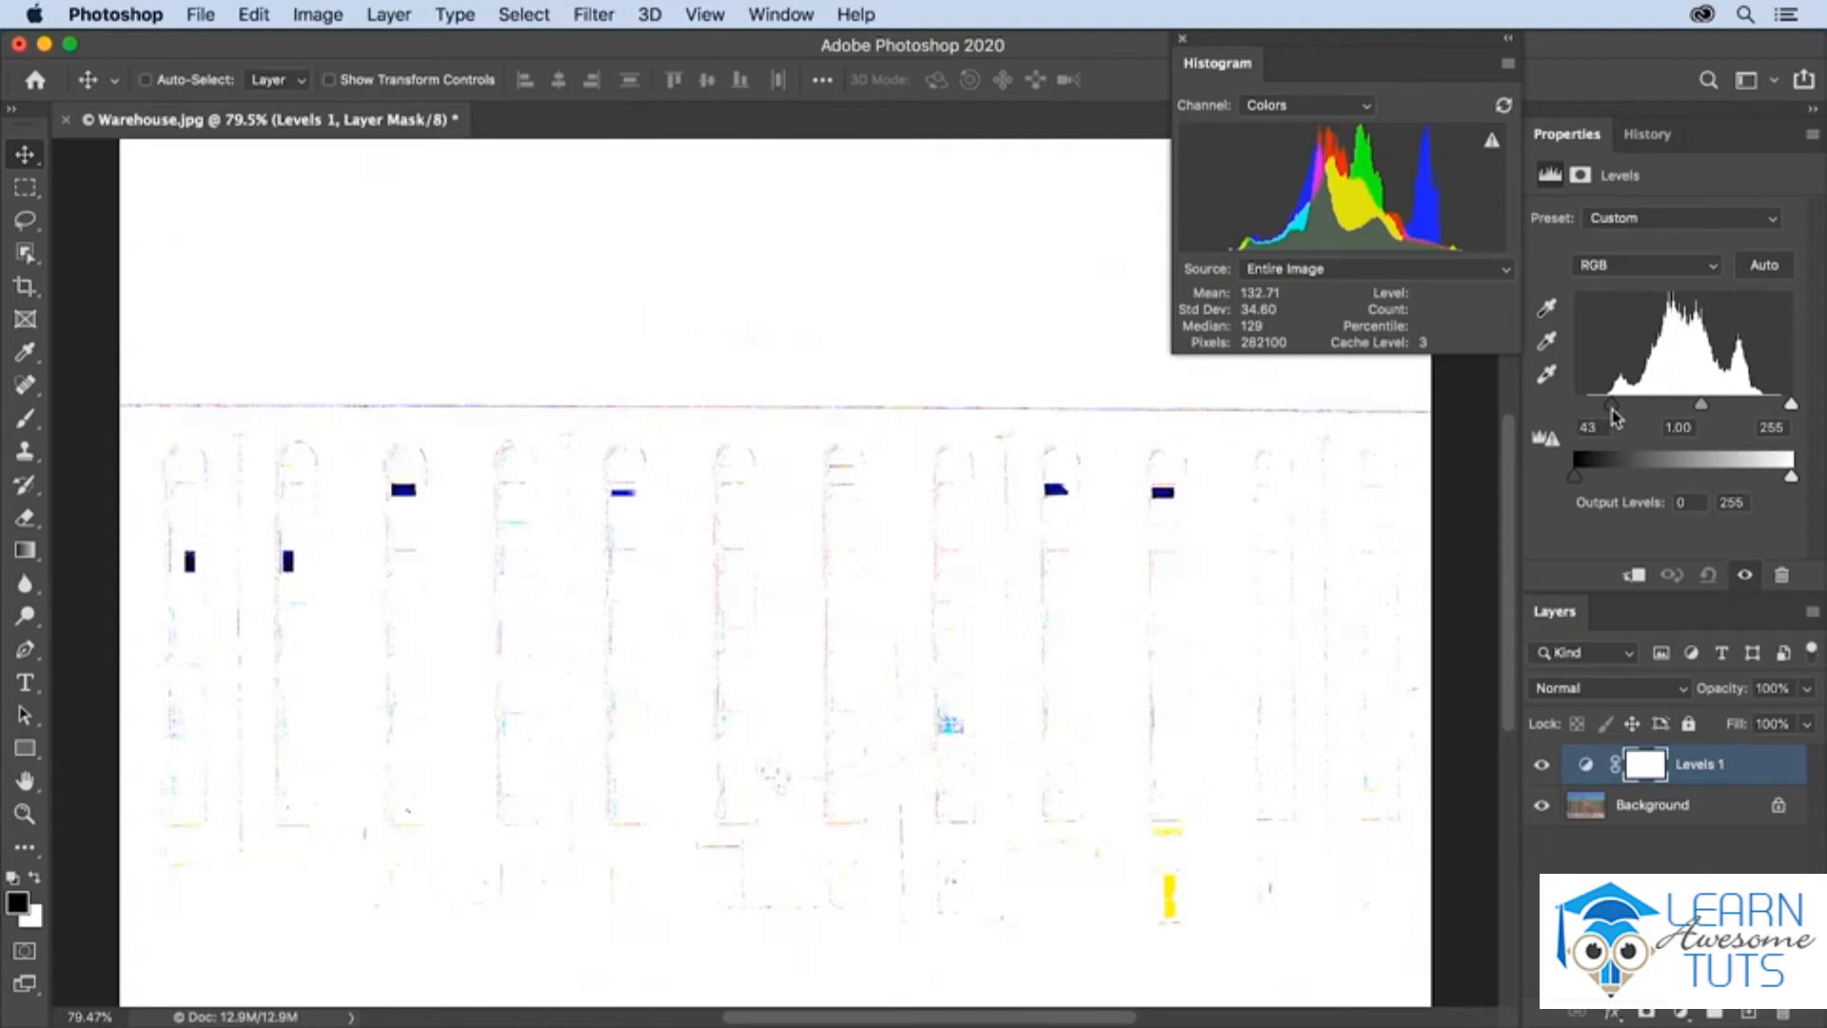
drag(1614, 416, 1615, 416)
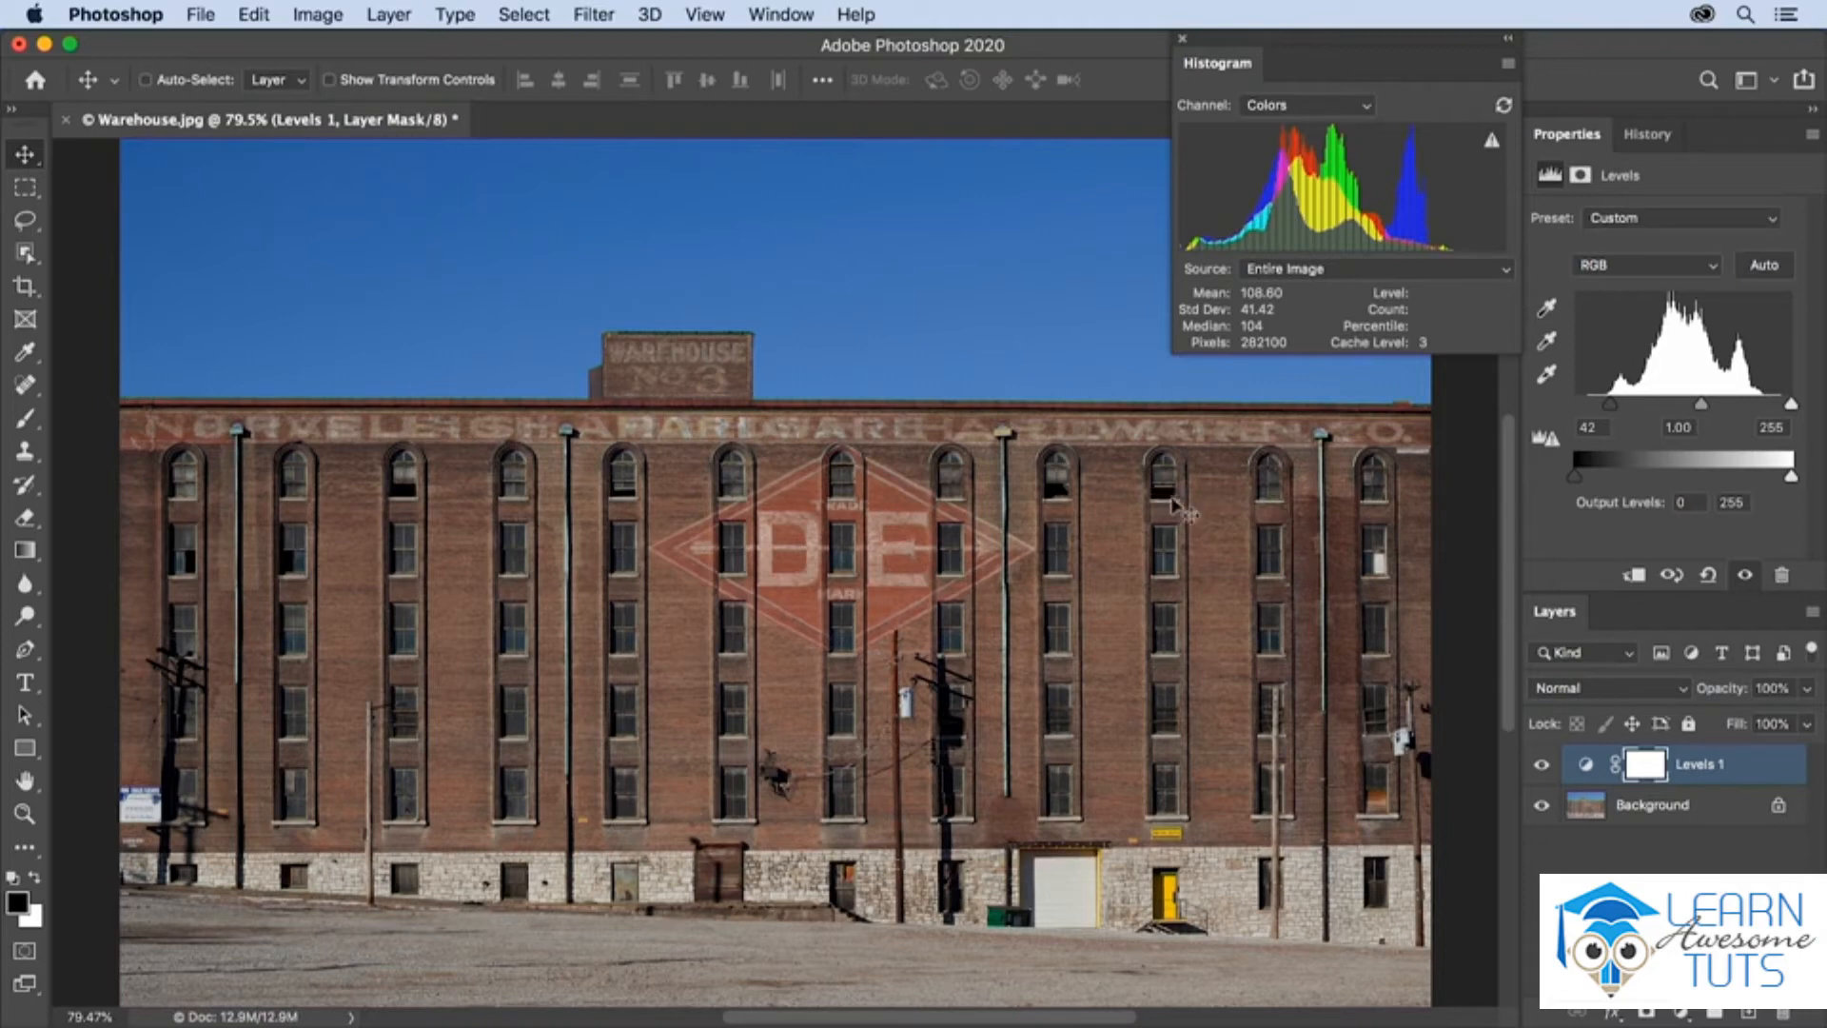
drag(1607, 411, 1624, 415)
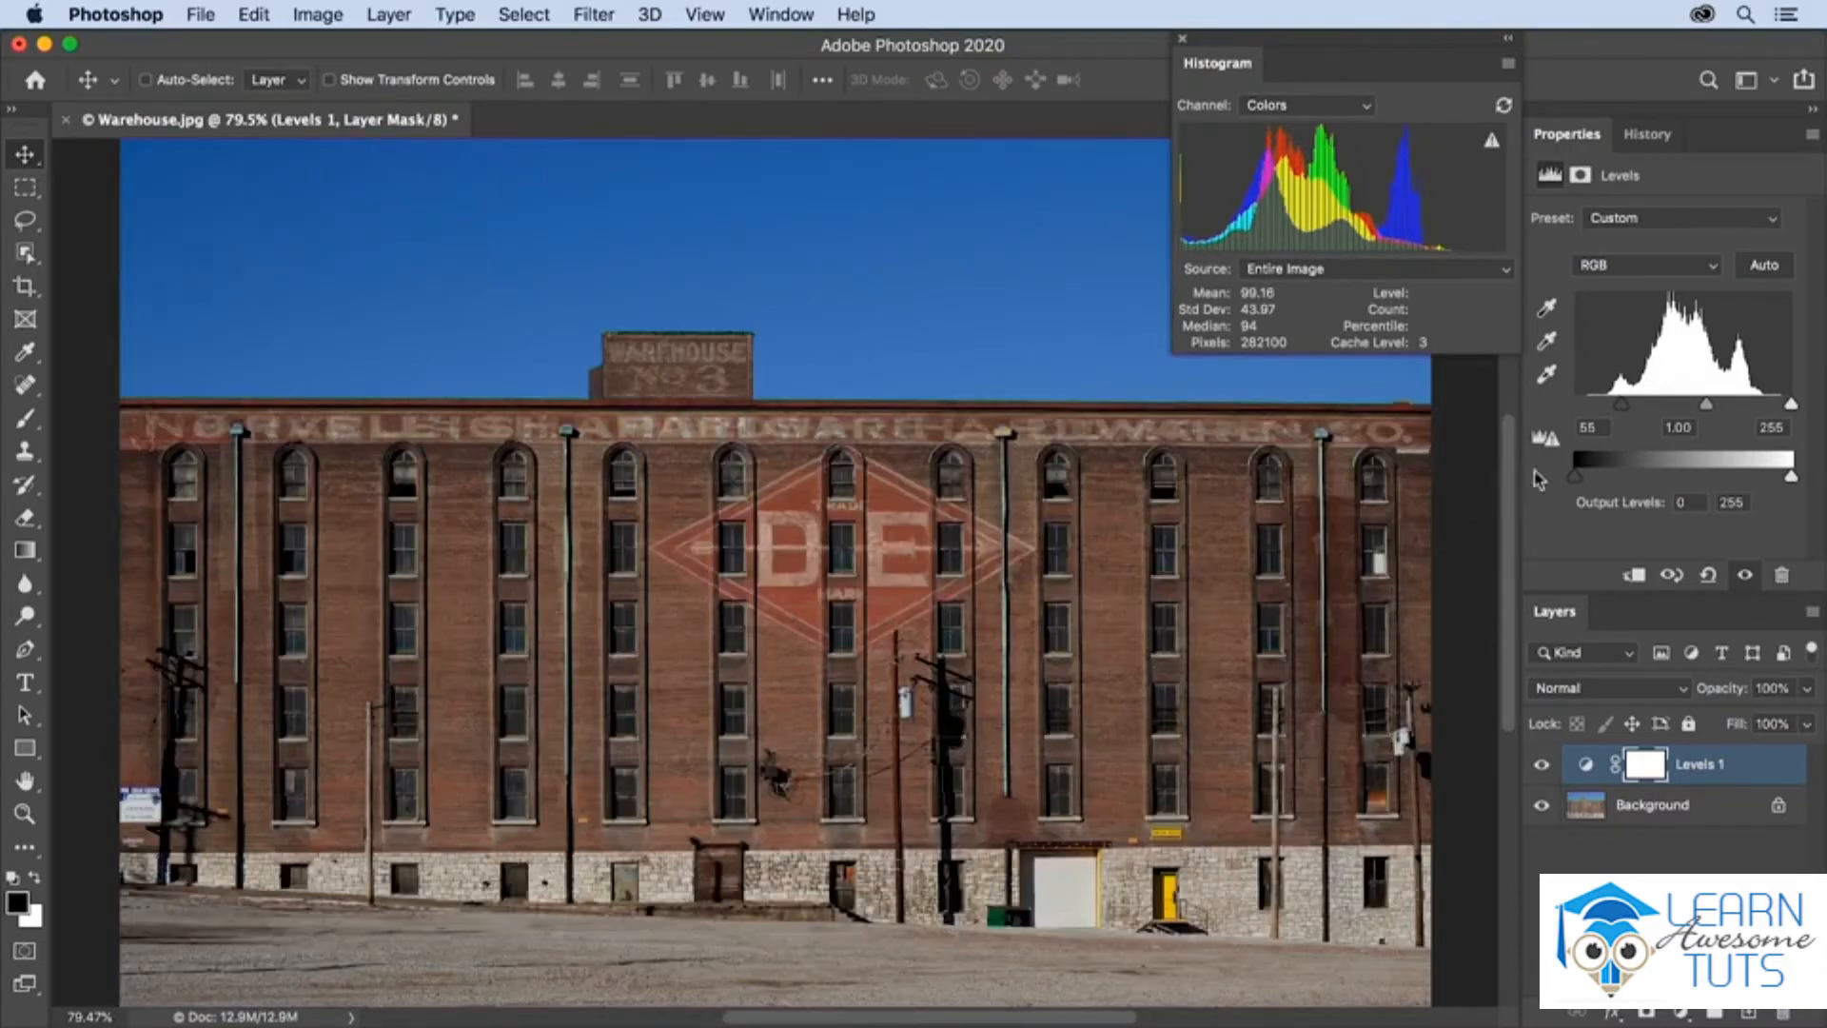
drag(1620, 411, 1608, 413)
Set the white input level to 225 with the help of the highlight clipping preview, and darken the midtones to 0.84
drag(1790, 403, 1759, 416)
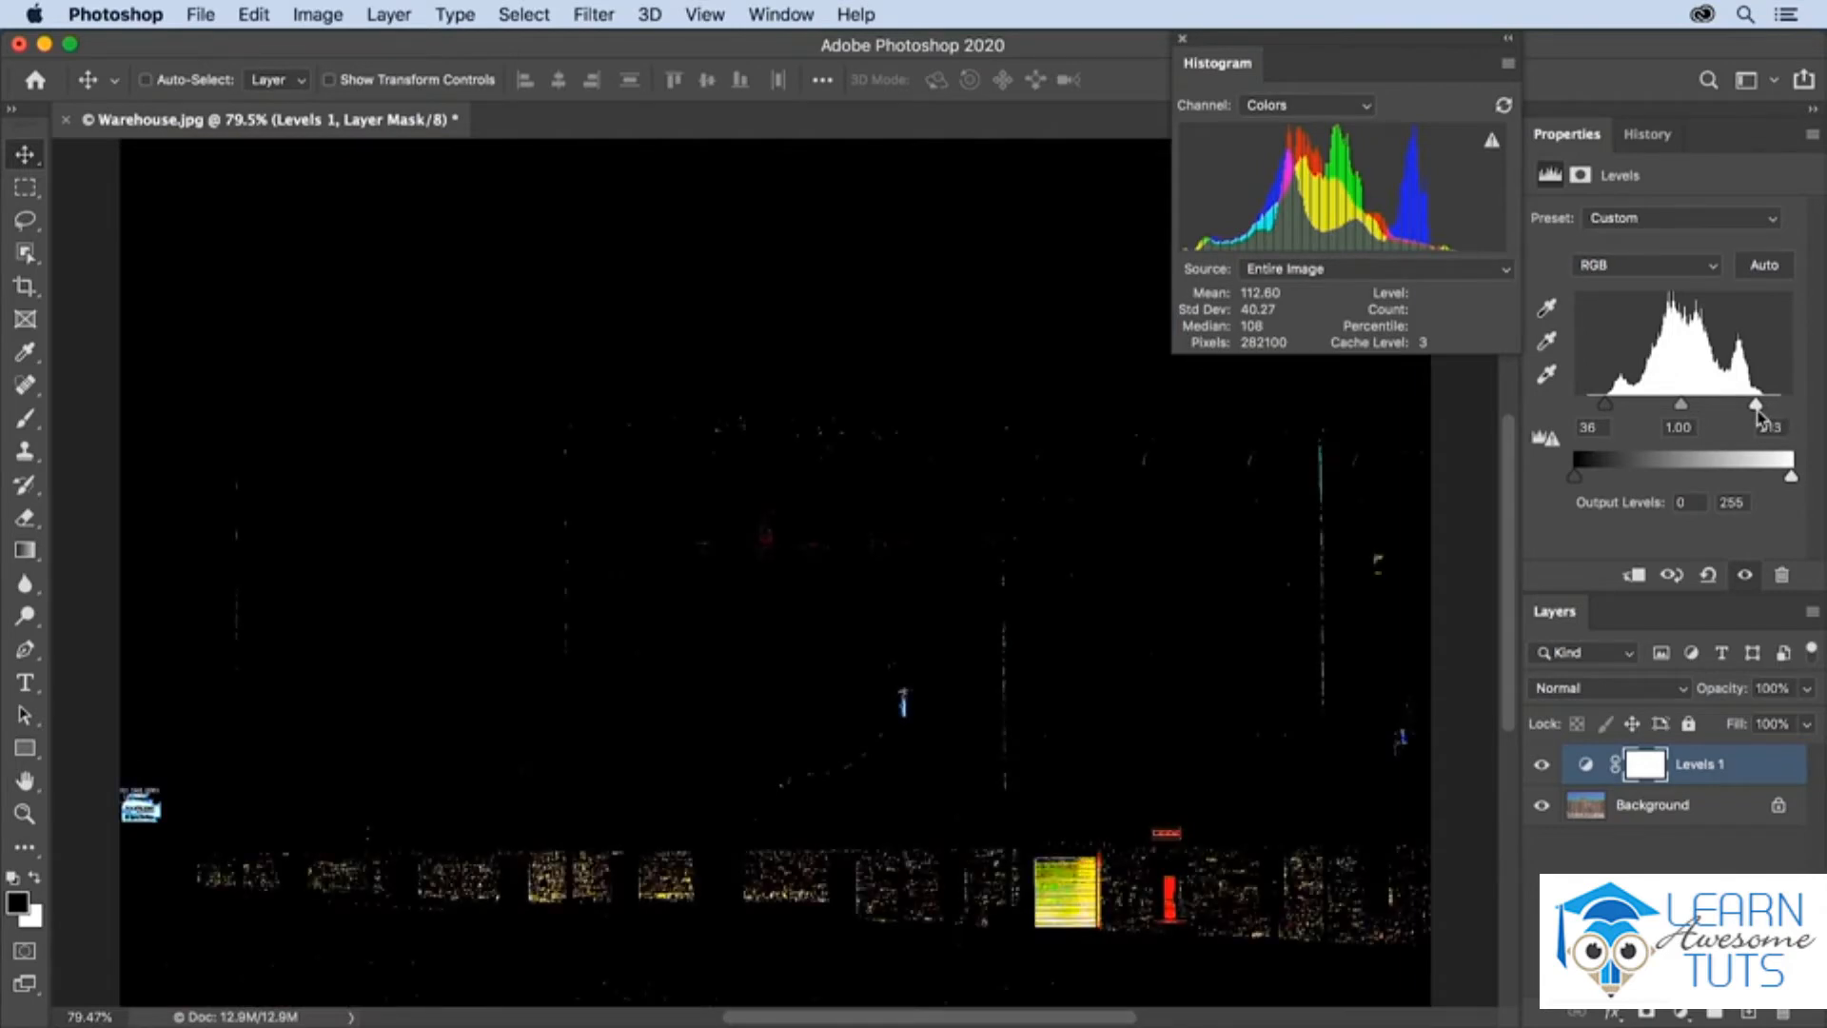
drag(1758, 416, 1754, 418)
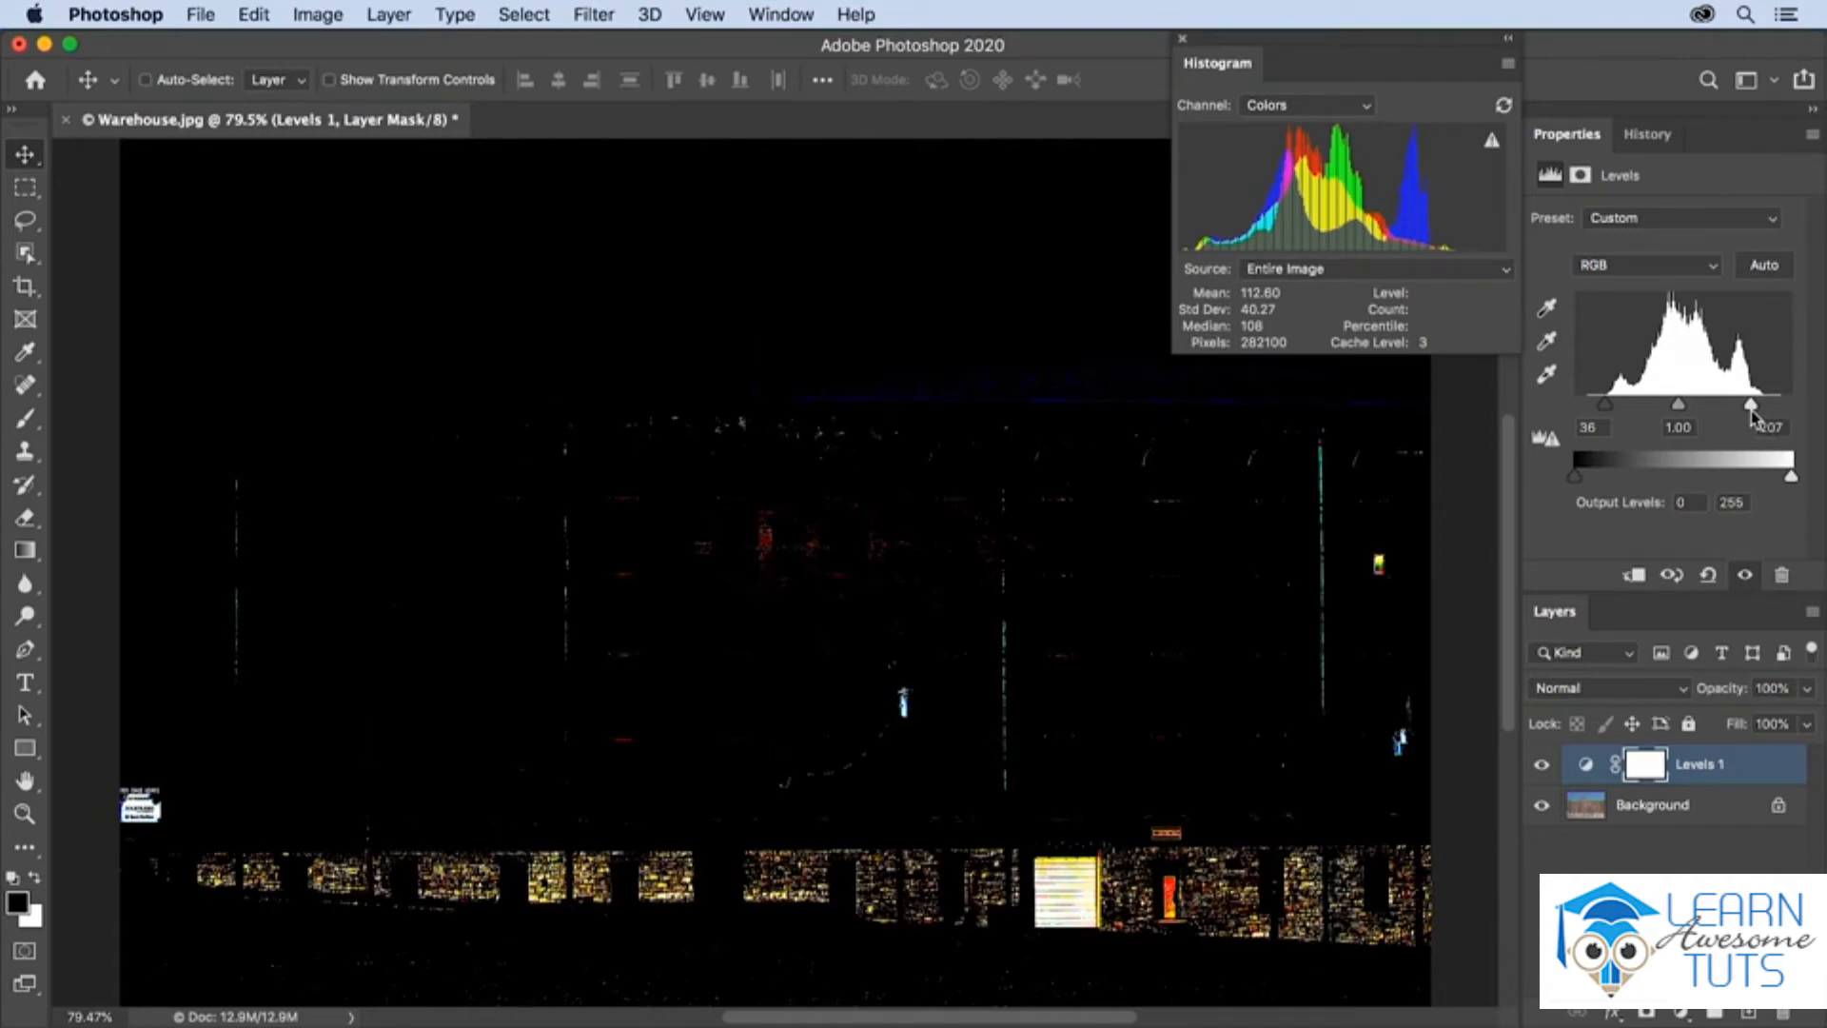
drag(1754, 415, 1756, 412)
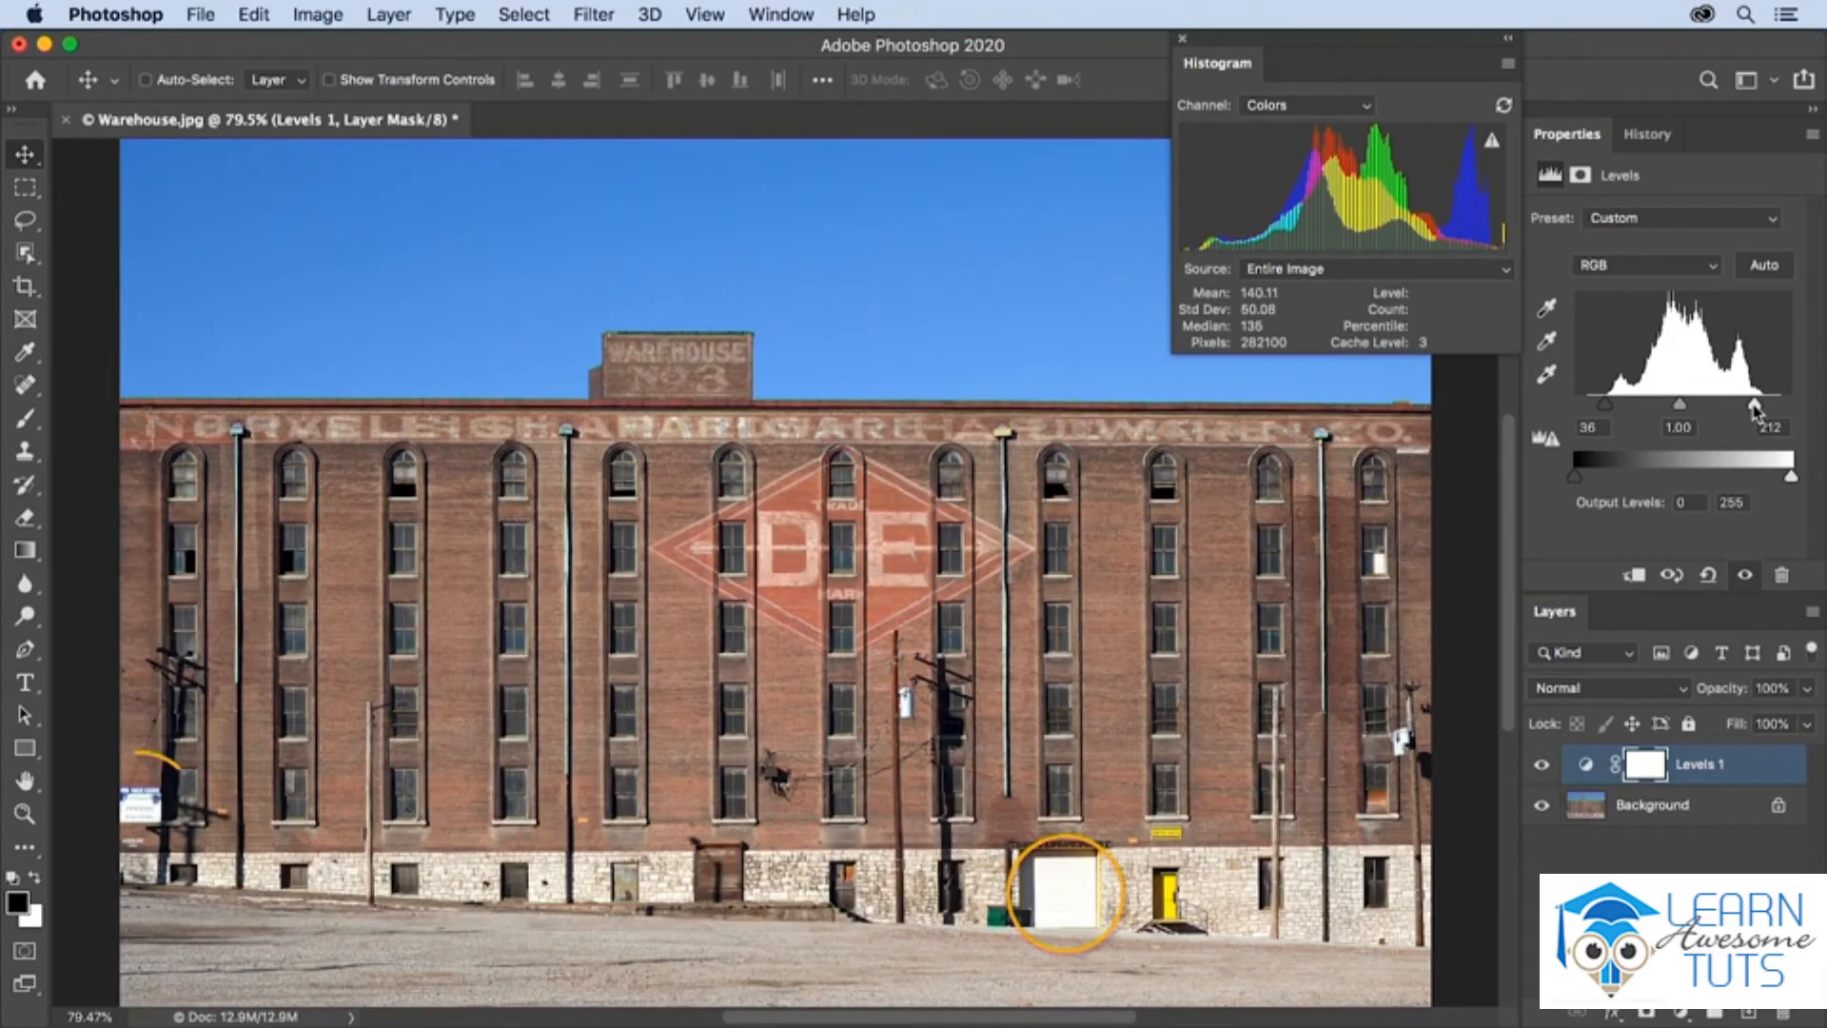
drag(1754, 412, 1766, 413)
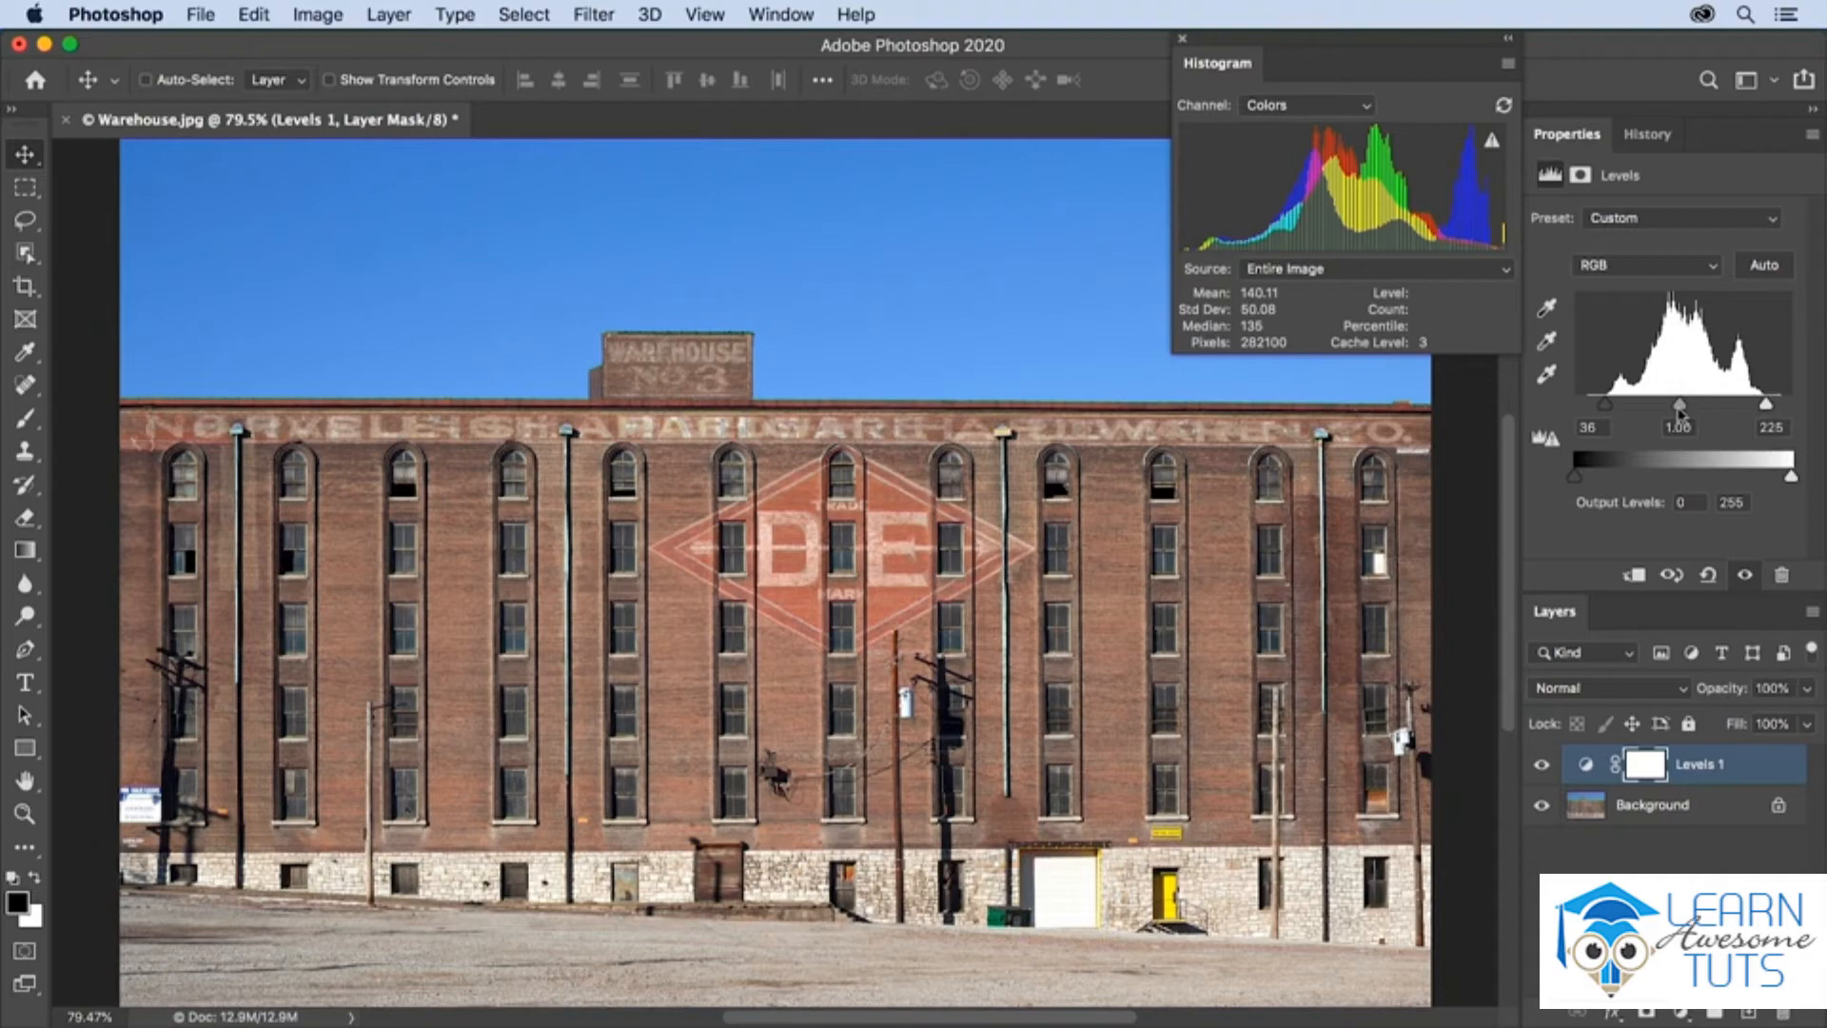
drag(1680, 412, 1689, 416)
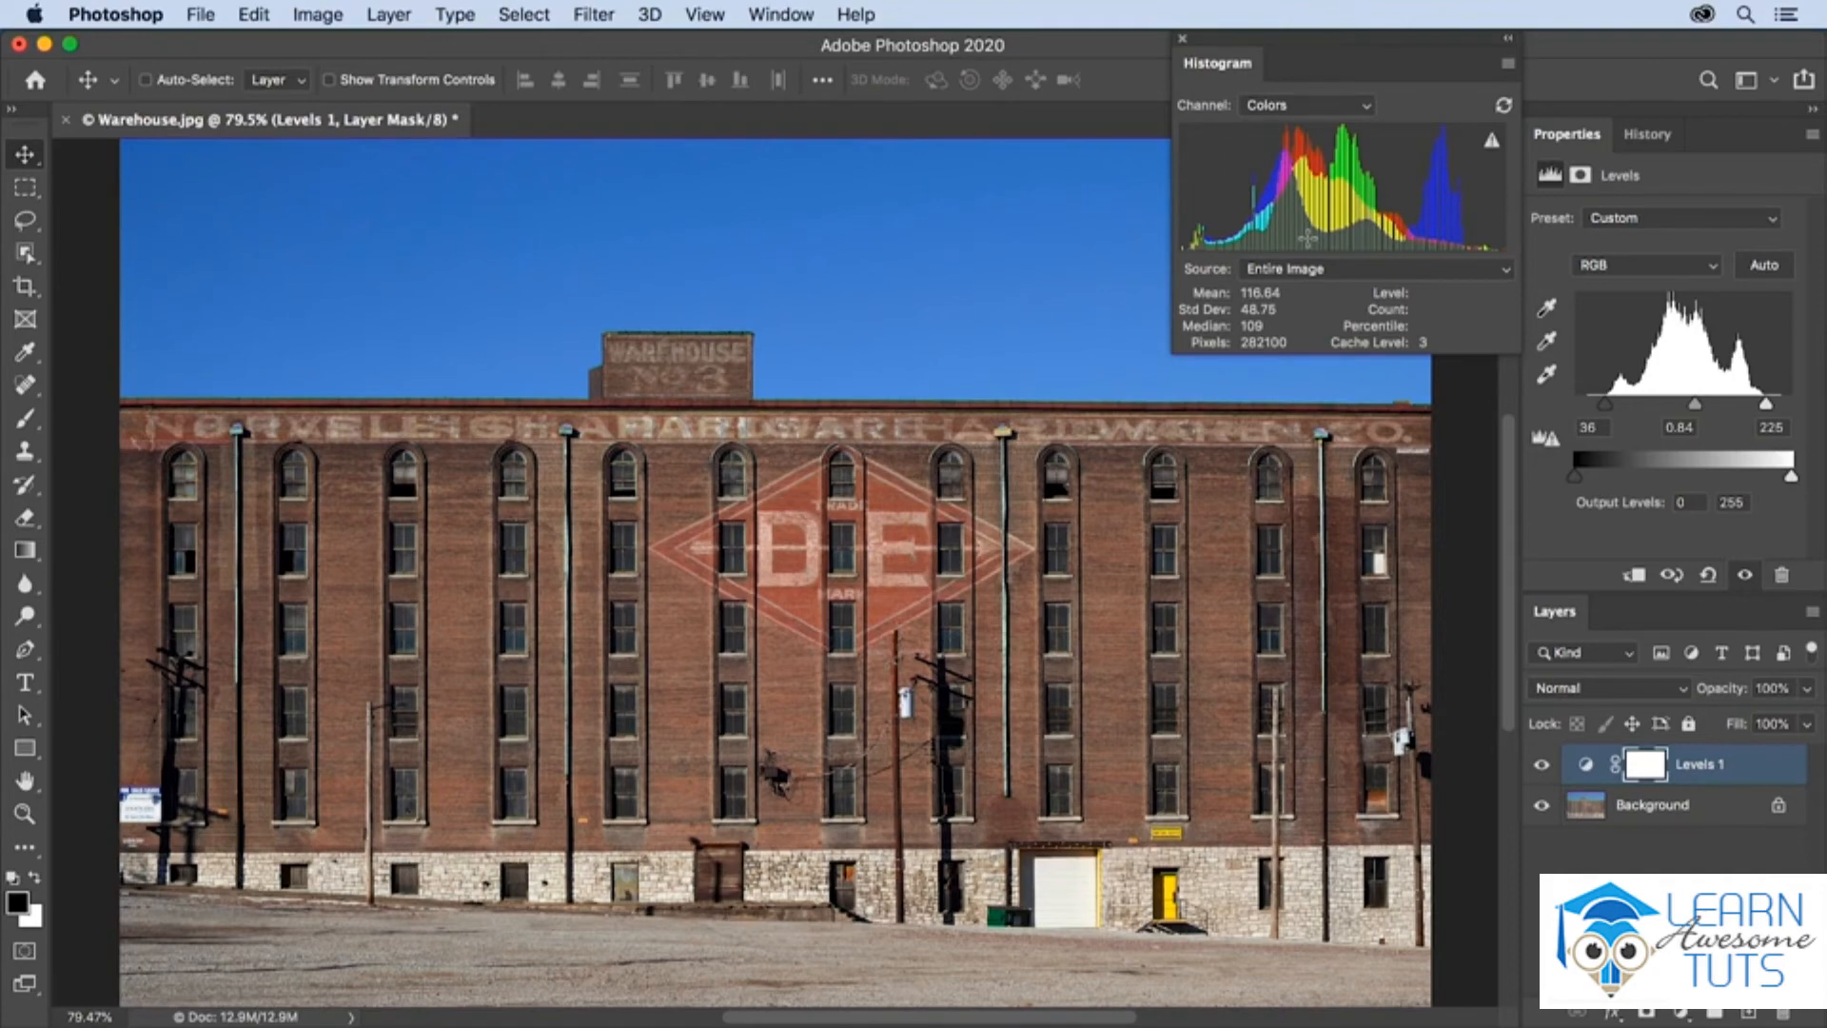
Toggle the visibility of the Levels 1 layer to compare the photo before and after the adjustment
click(1542, 767)
click(1543, 769)
click(1542, 769)
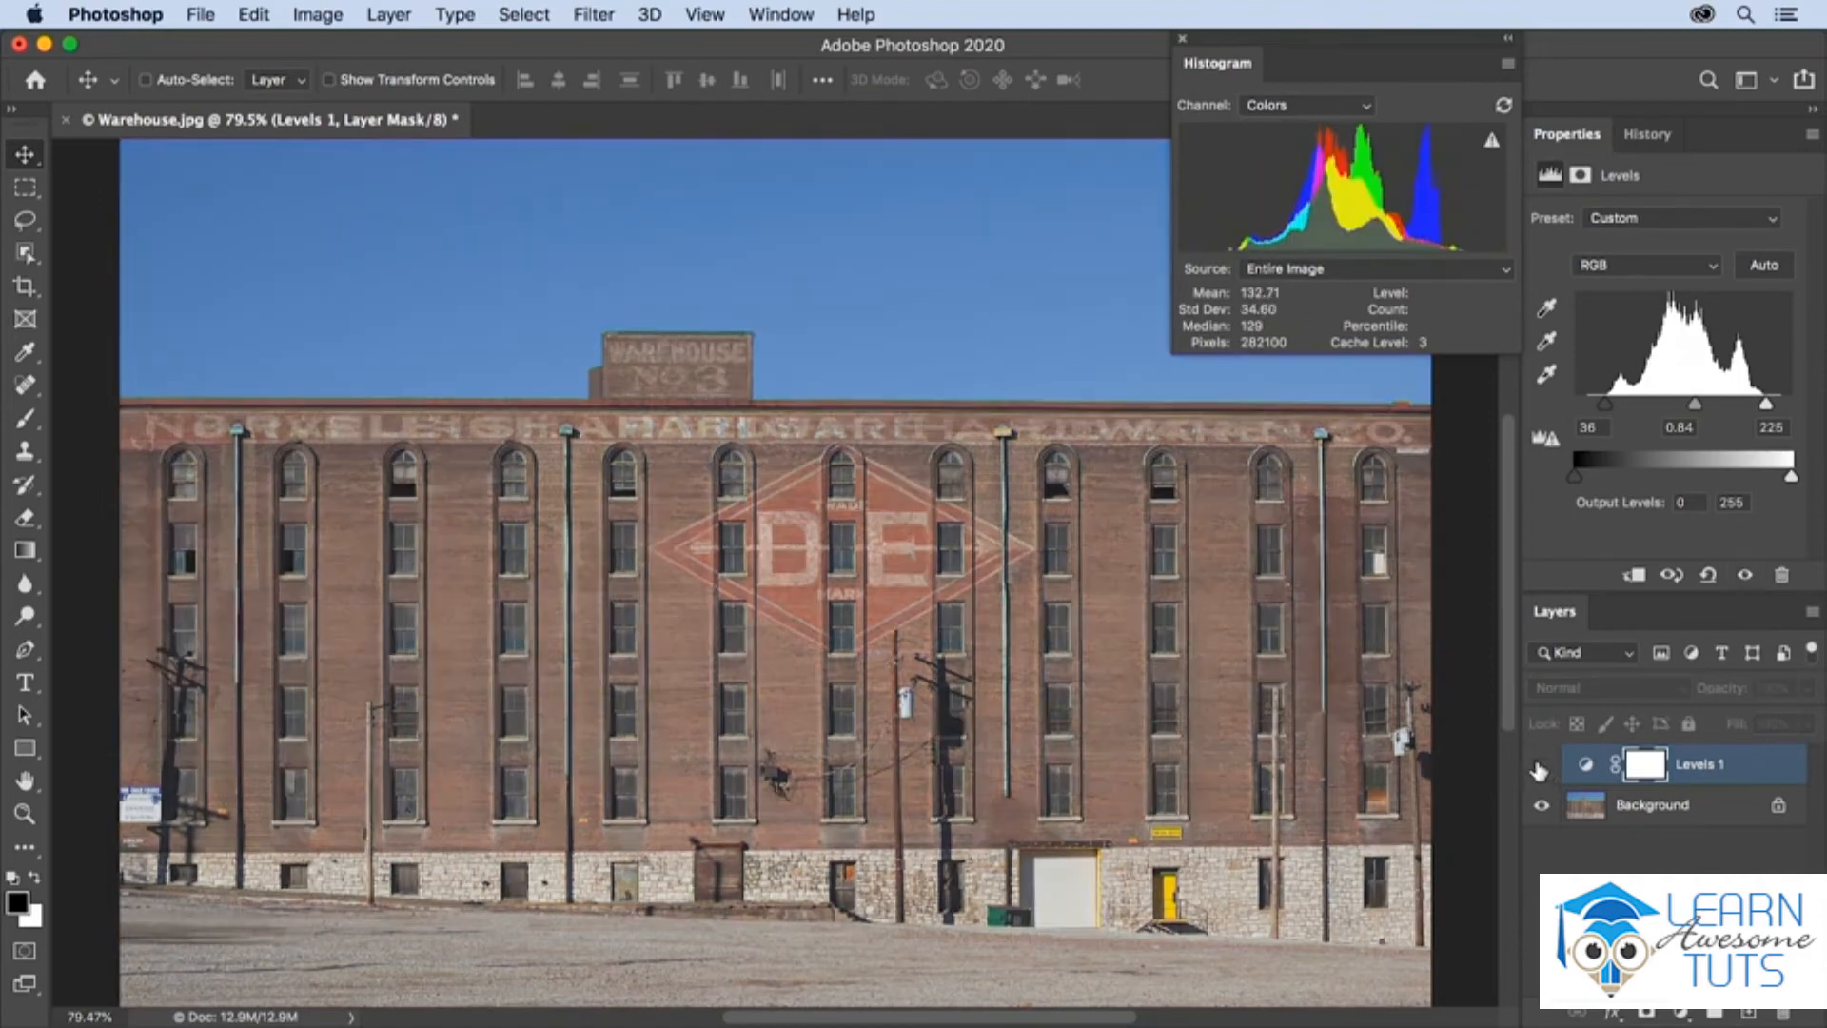
click(1540, 769)
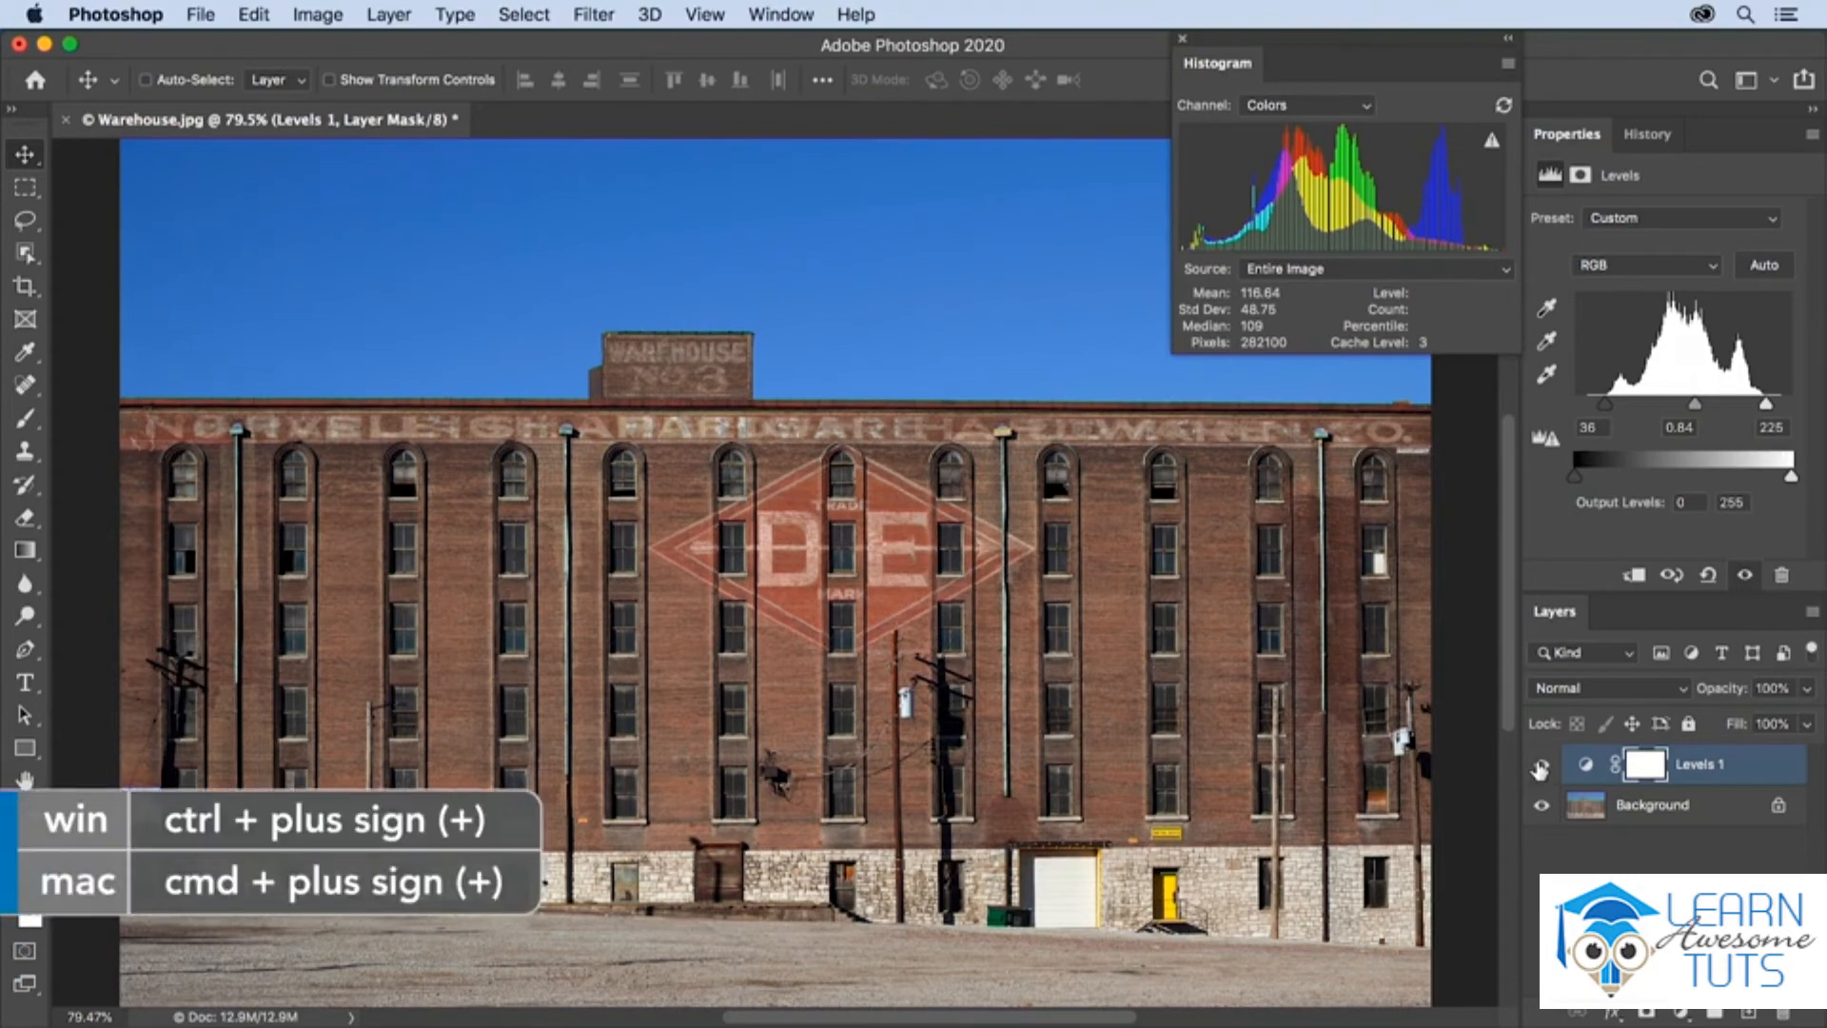
Select the red D-E diamond sign on the brick wall by outlining its four corners with the Polygonal Lasso tool
key(super+plus)
key(super+plus)
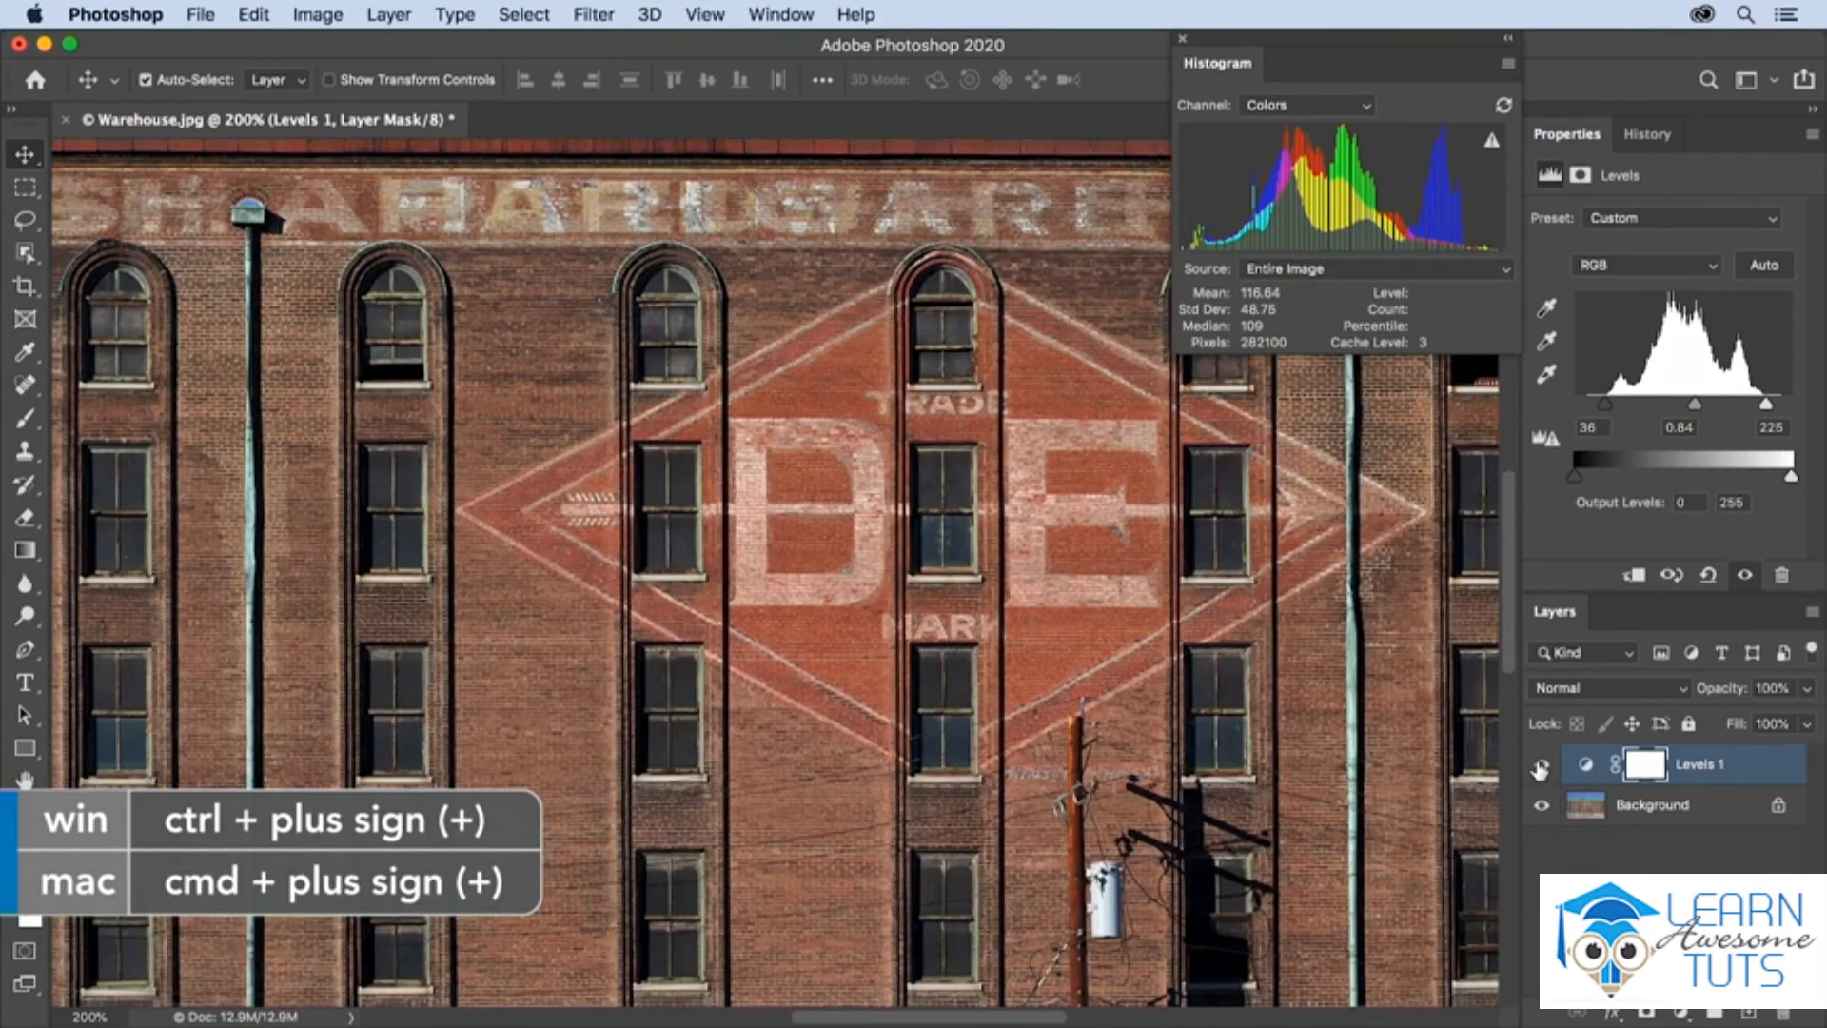
drag(1153, 571, 871, 580)
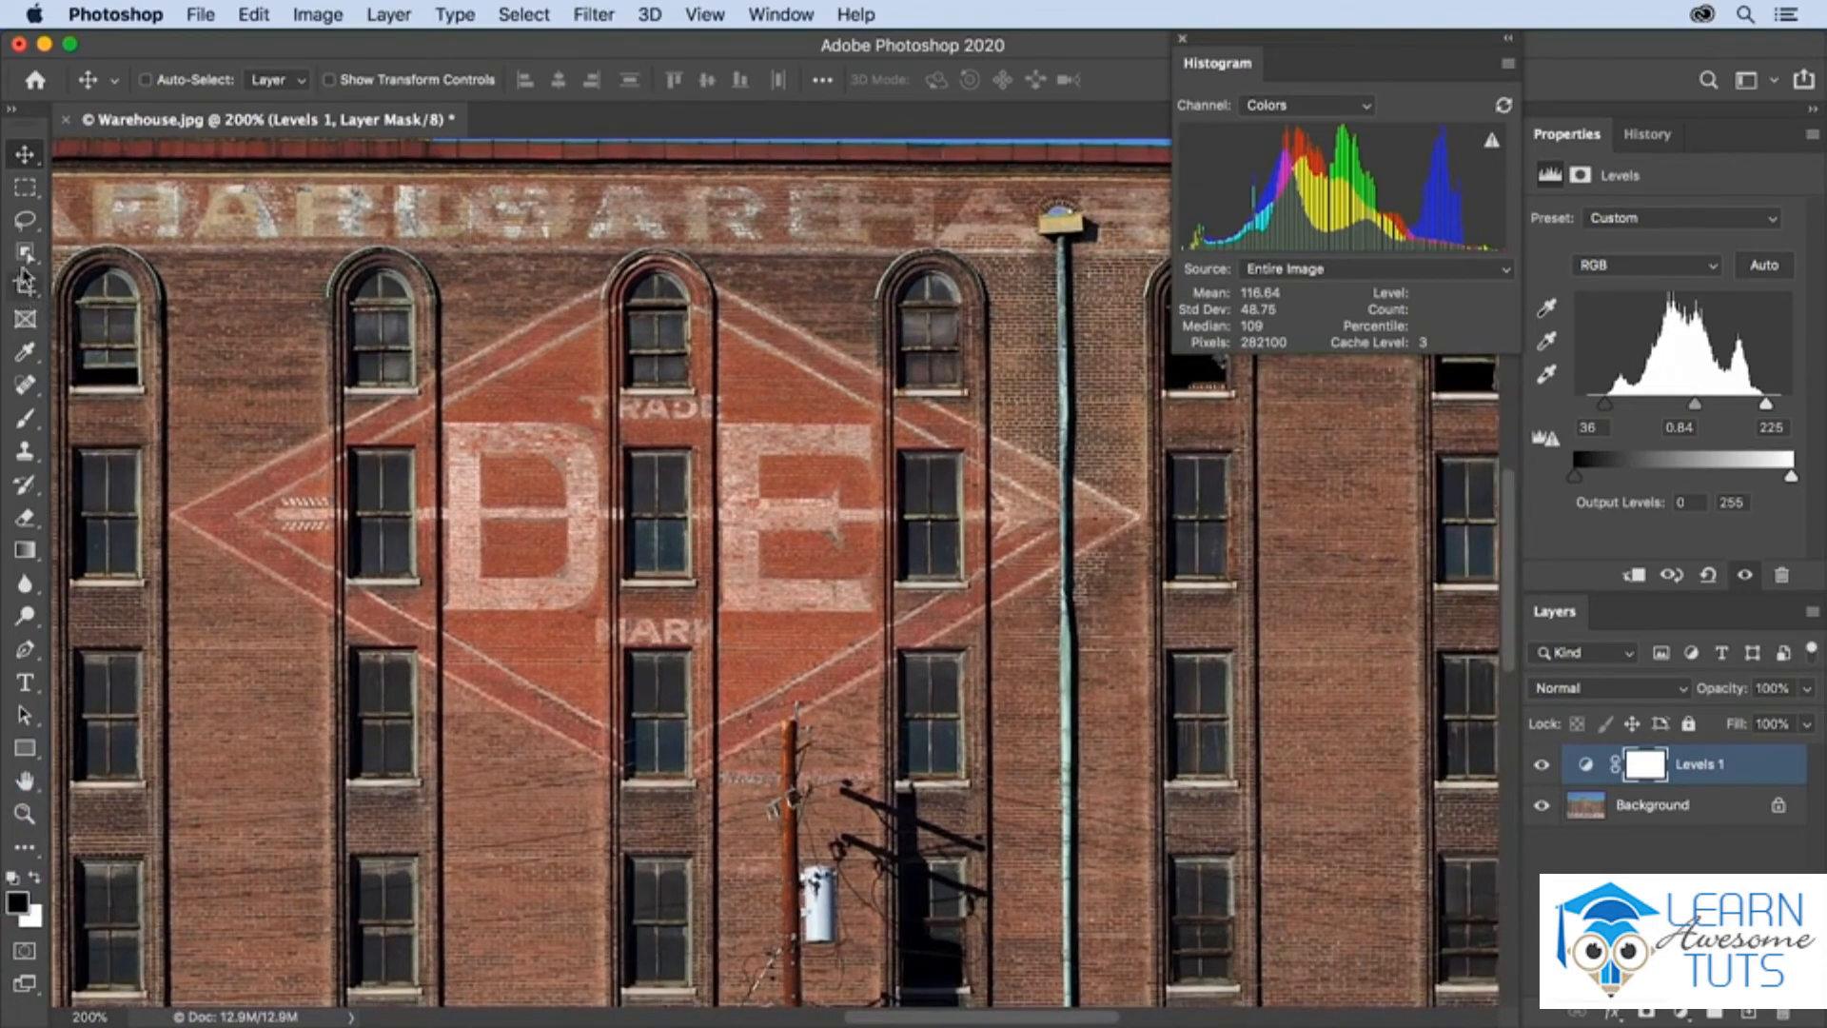
click(26, 220)
click(112, 242)
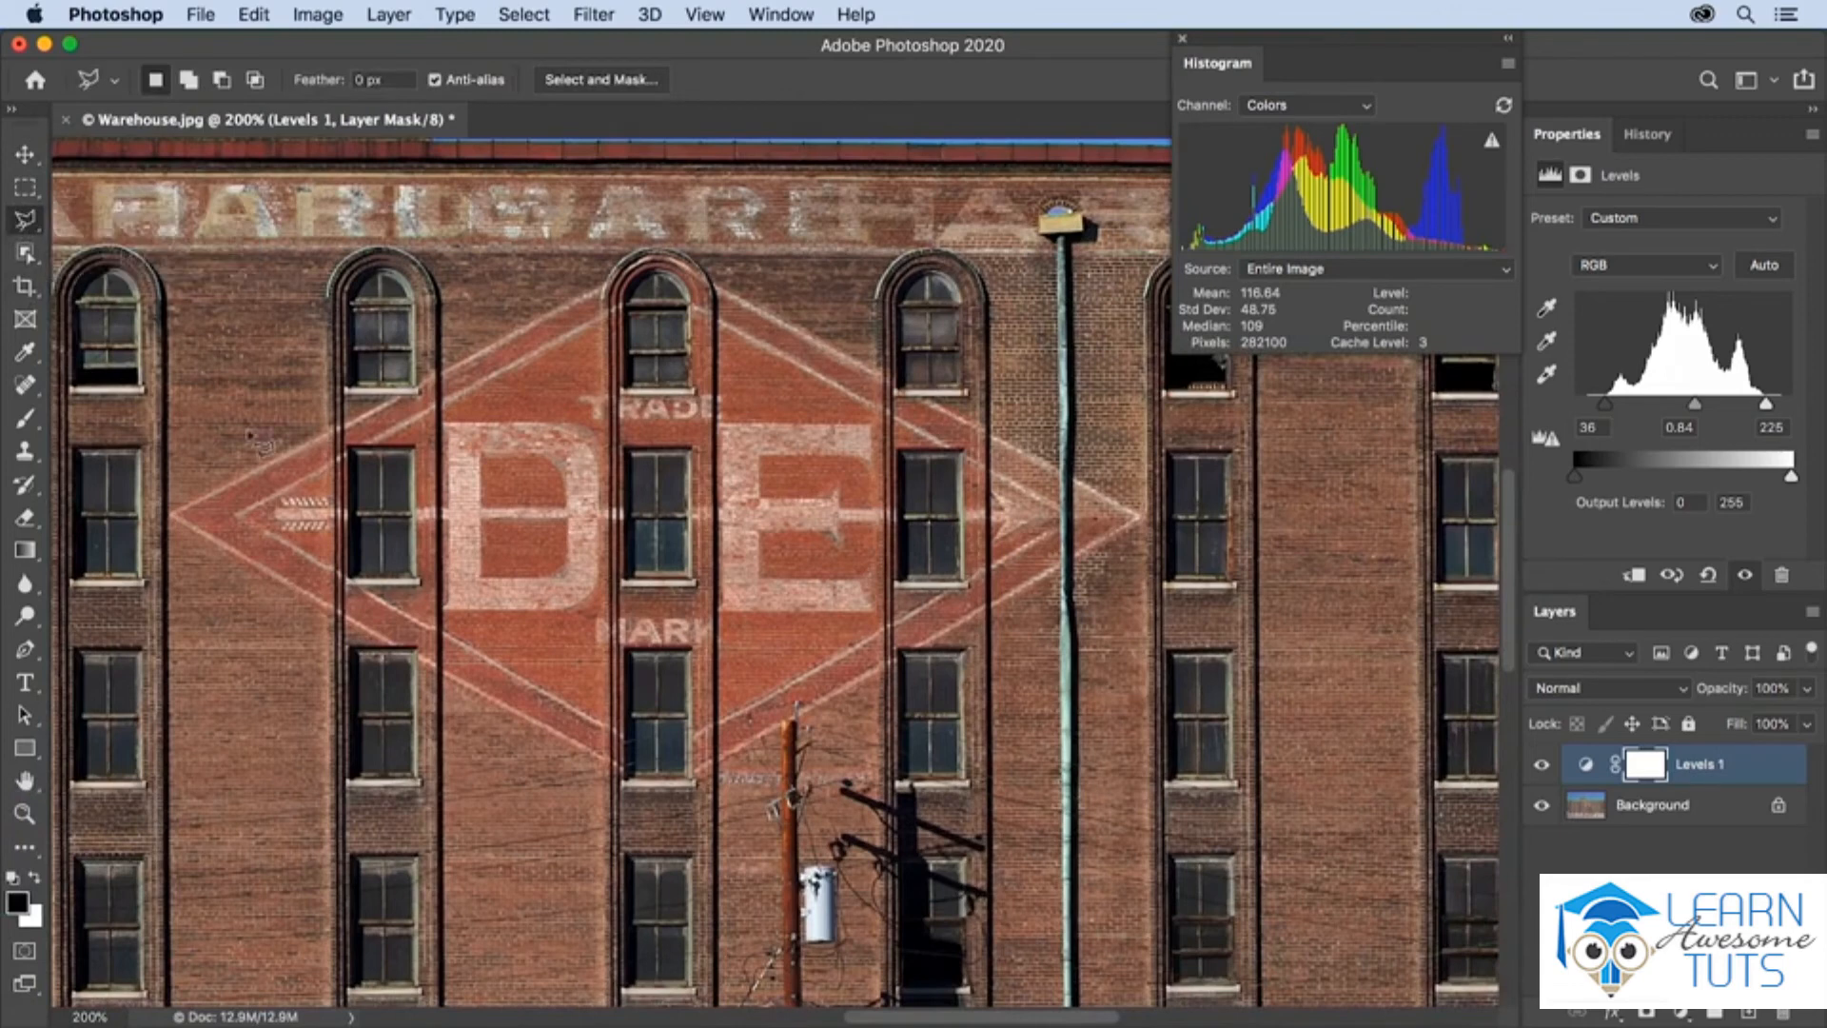
click(172, 514)
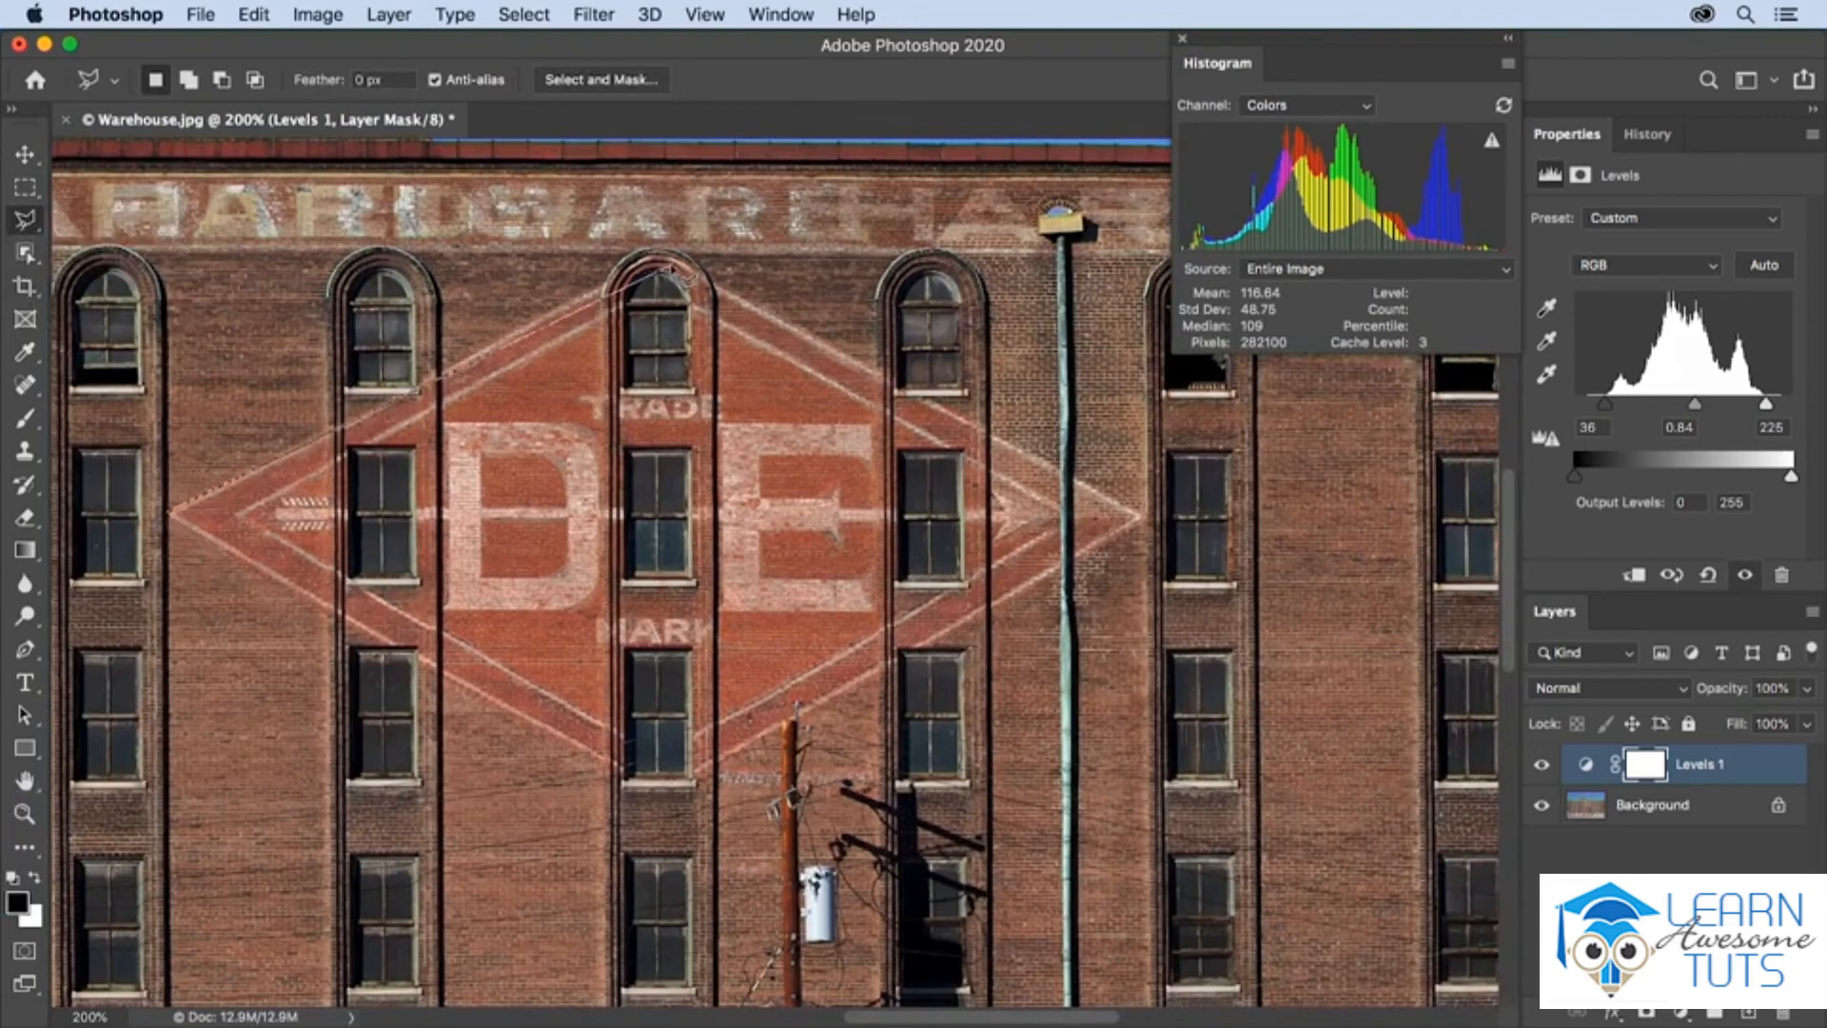
click(657, 252)
click(1140, 517)
click(671, 784)
click(174, 520)
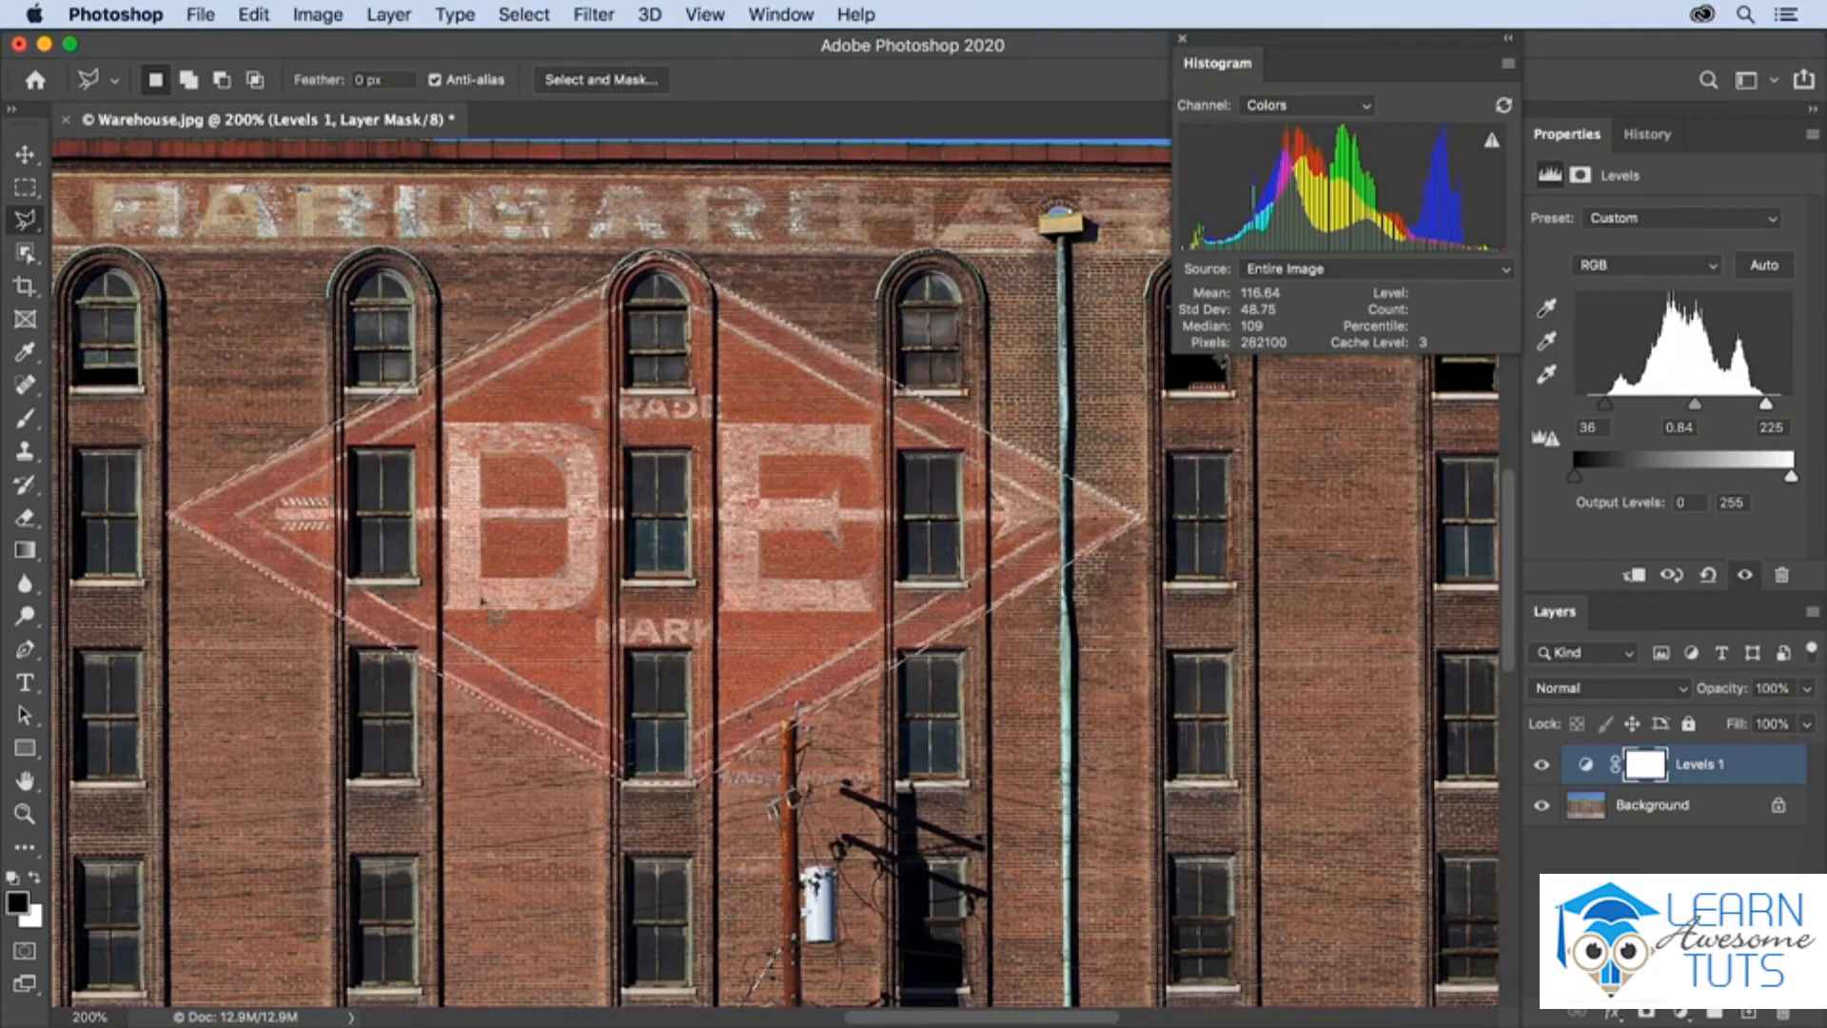
Add a second Levels adjustment layer masked to the selected diamond sign and set its midtone level to 0.88
click(1681, 1014)
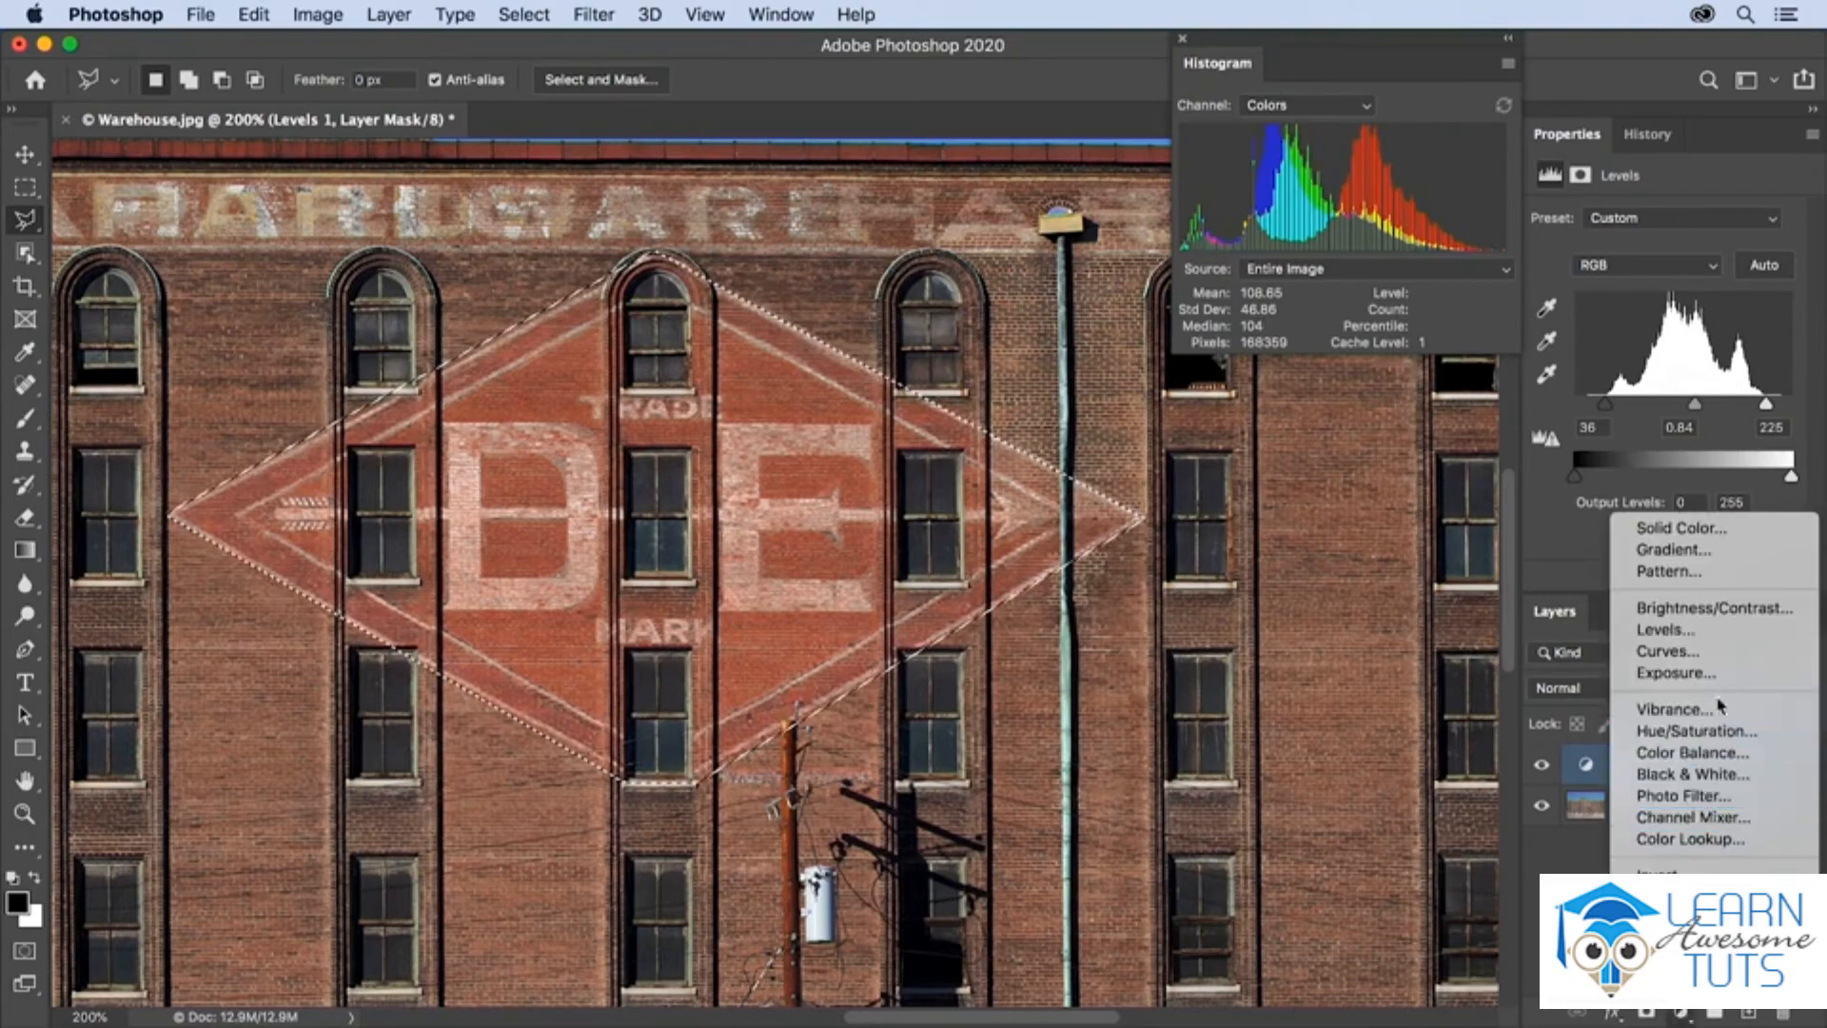
click(1715, 639)
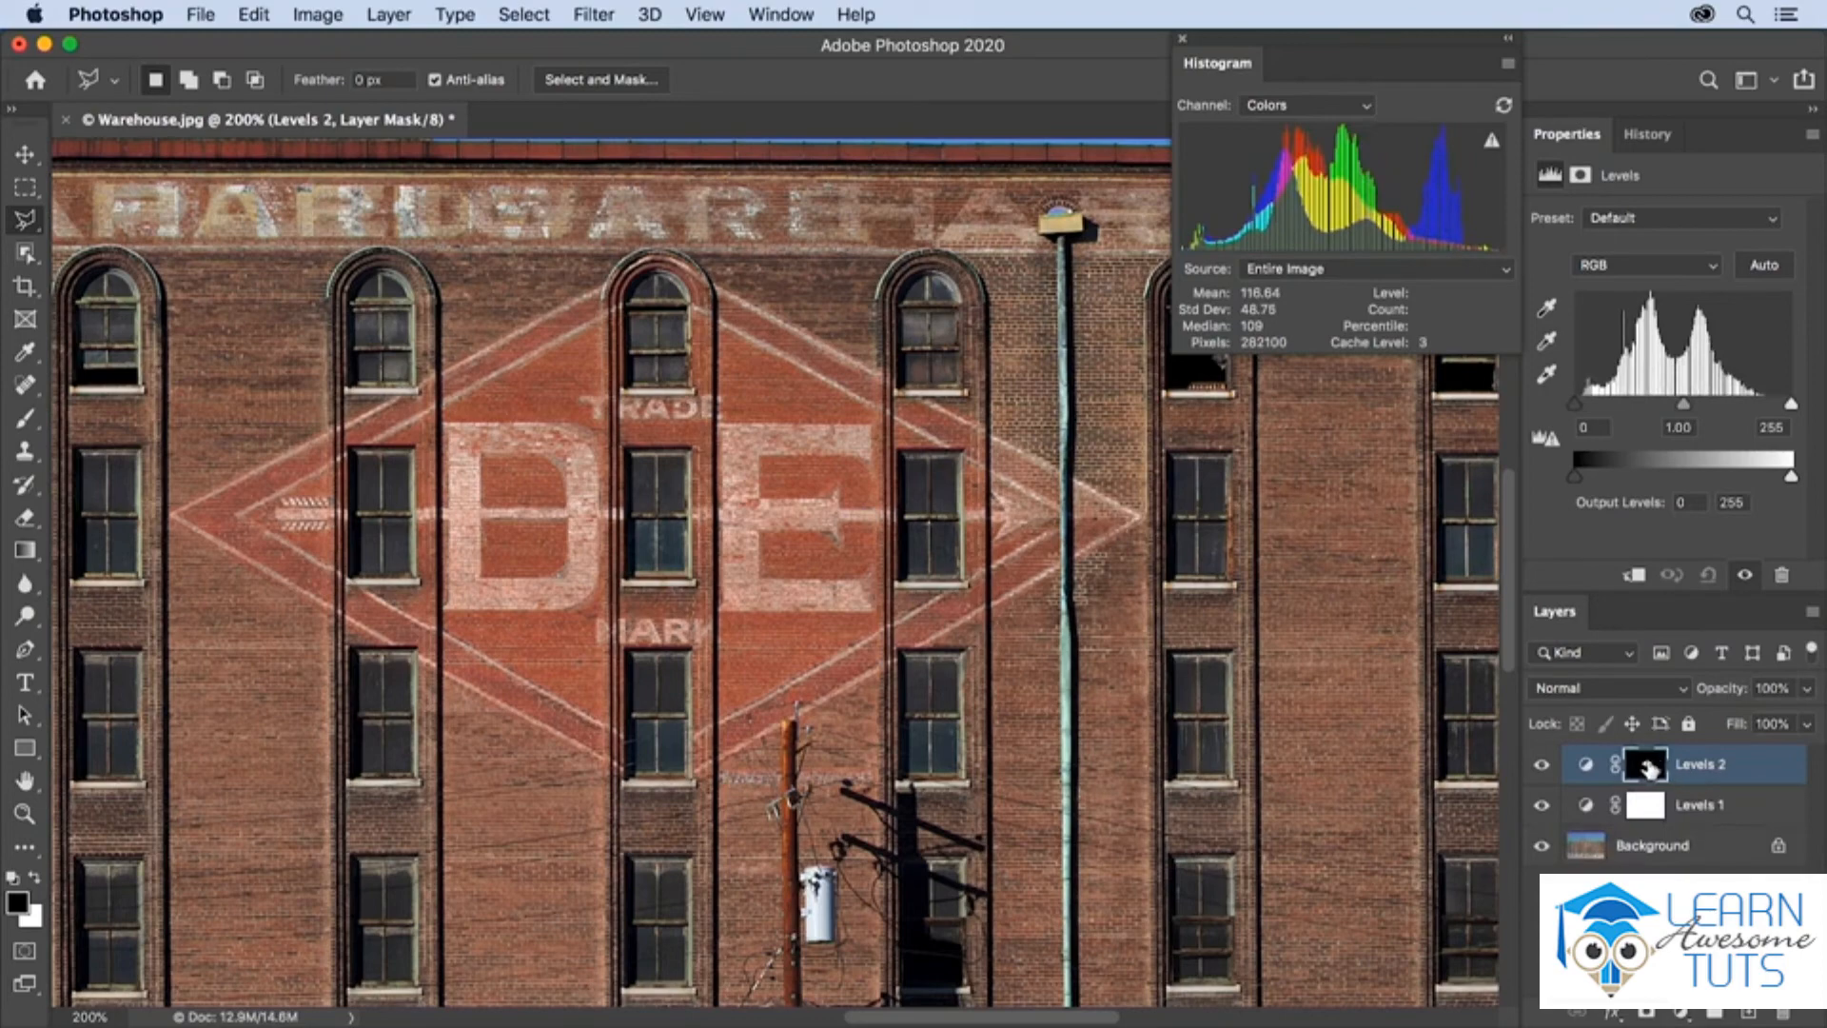
mouse_move(1683, 403)
mouse_down()
mouse_move(1644, 411)
mouse_move(1718, 409)
mouse_move(1680, 411)
mouse_up()
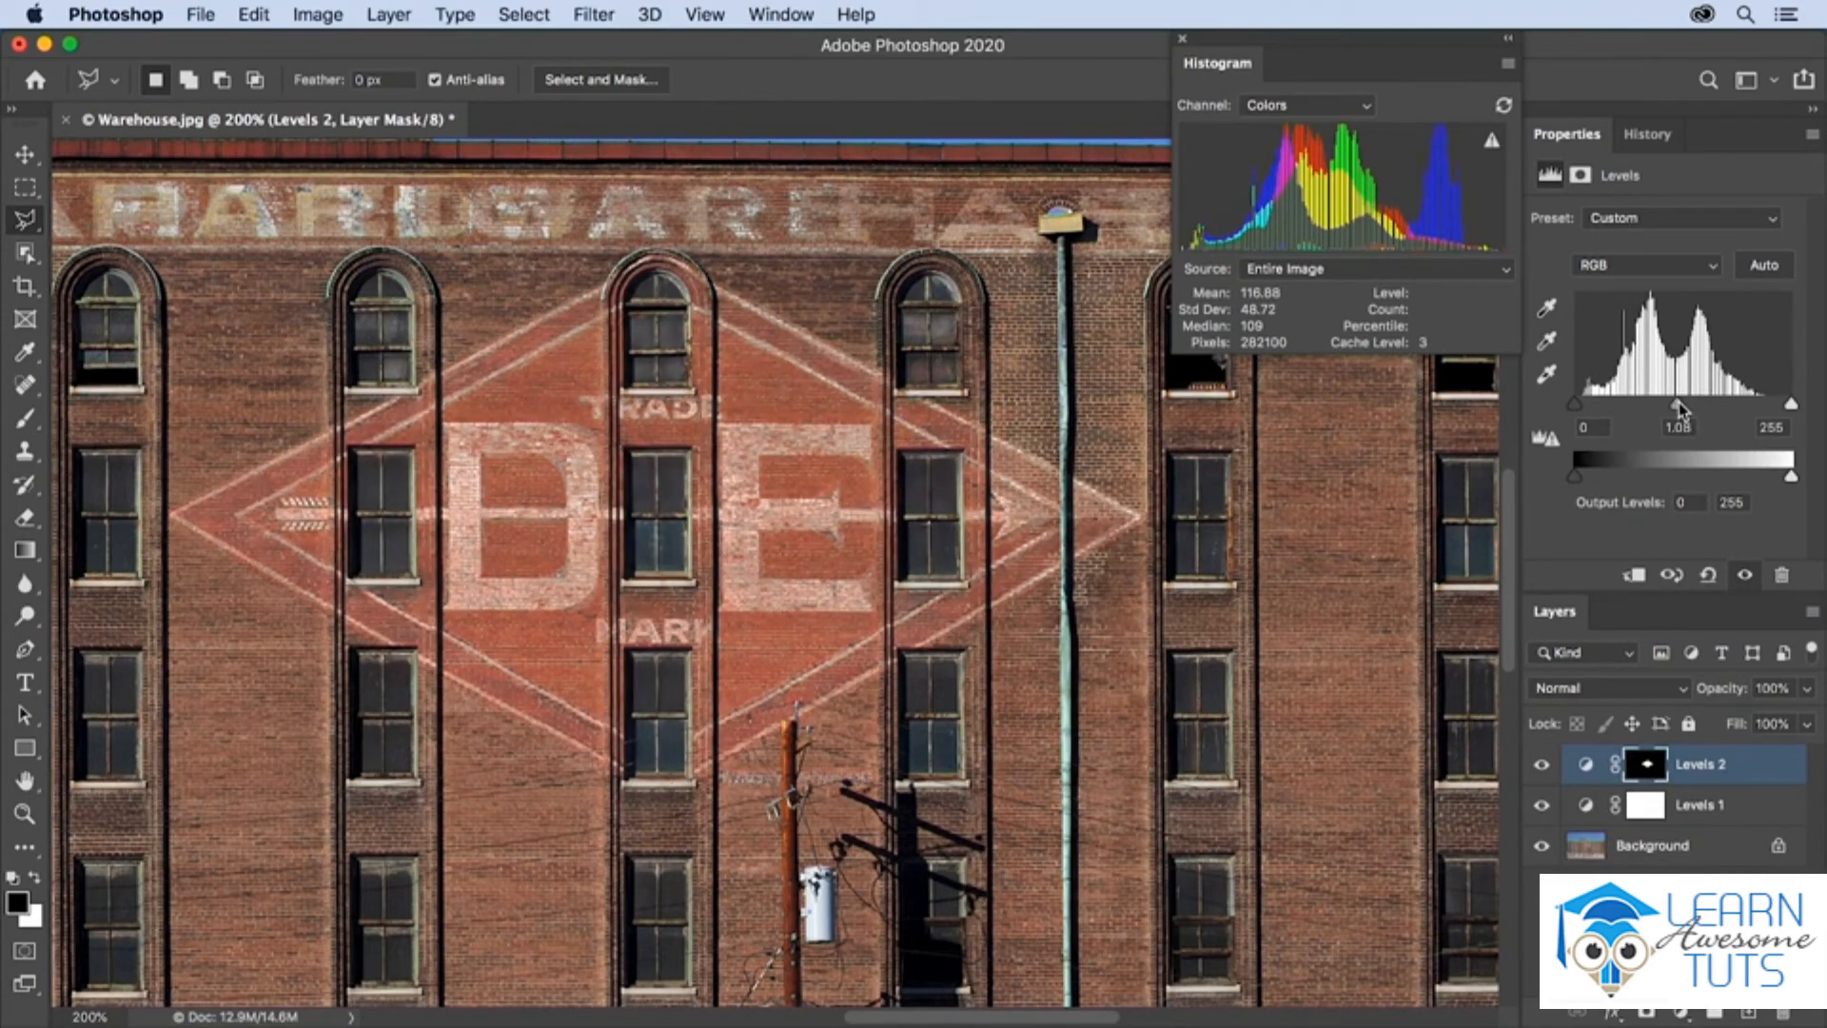
drag(1680, 411, 1696, 404)
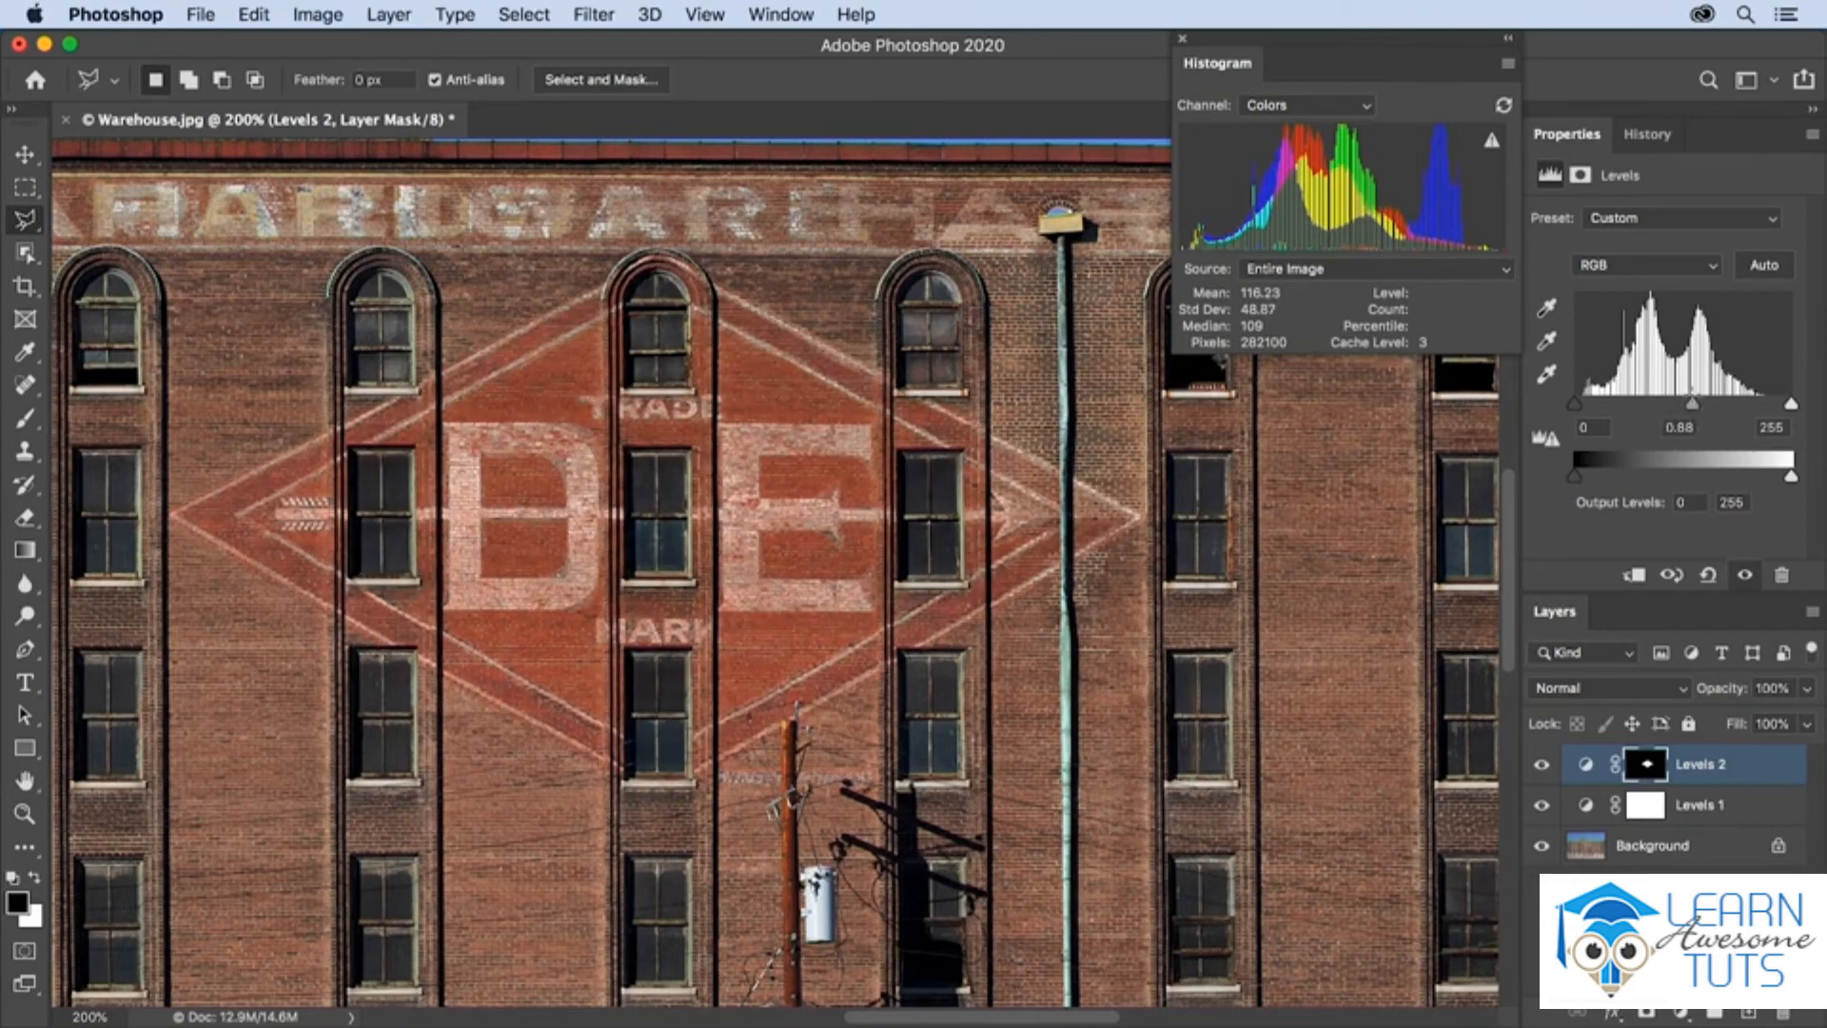
Raise the midtone level of the Red channel to 1.13 in the sign's Levels adjustment
click(1686, 267)
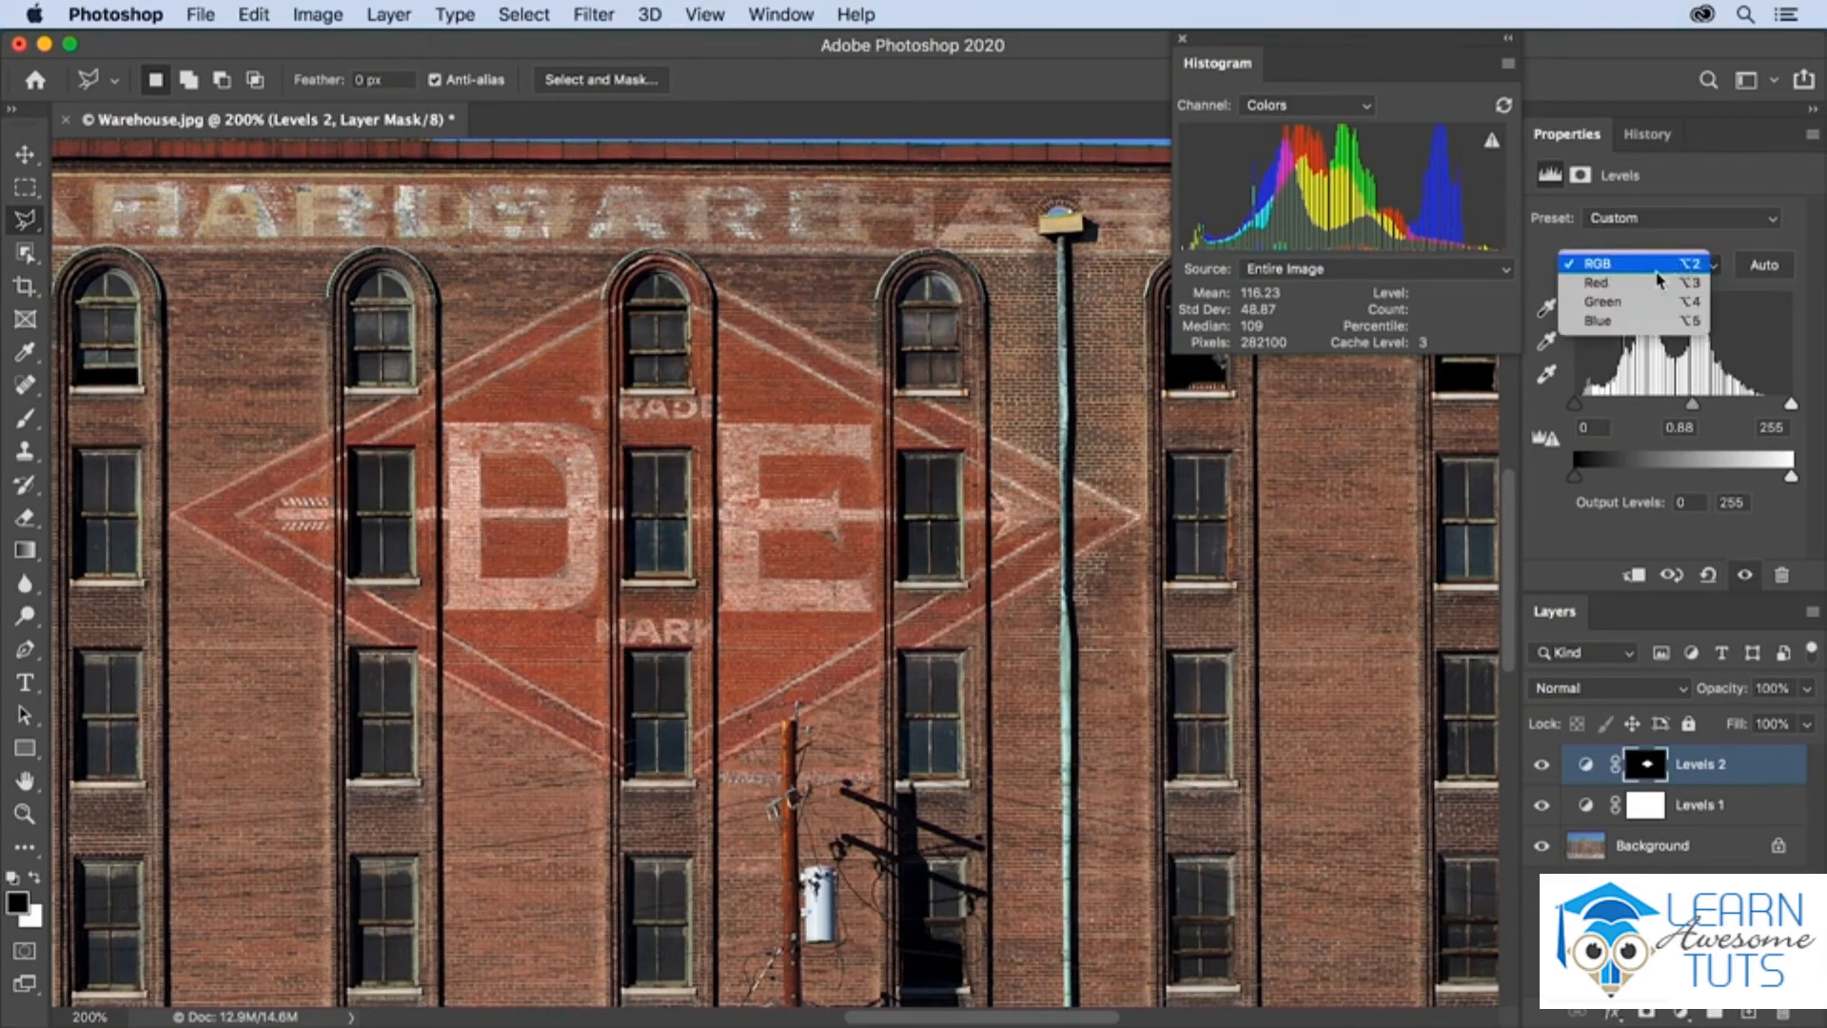
click(1651, 289)
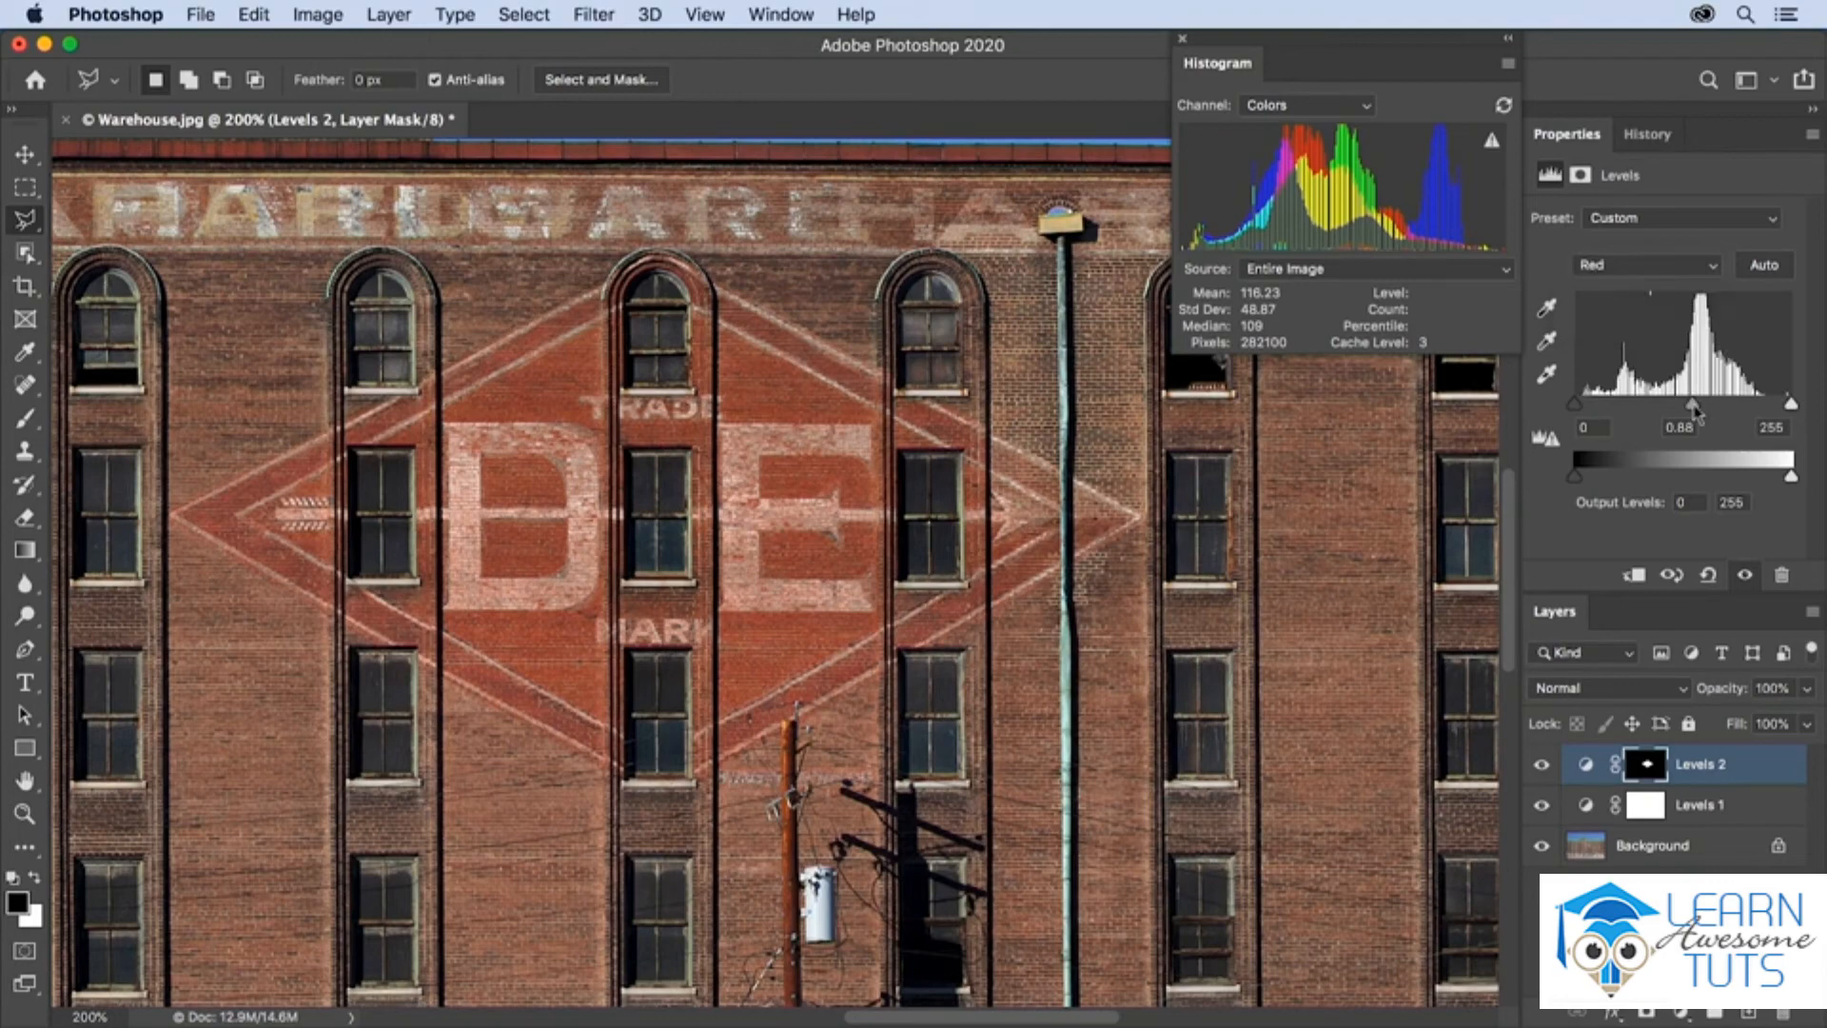
mouse_move(1692, 411)
mouse_down()
mouse_move(1641, 406)
mouse_move(1751, 403)
mouse_move(1638, 404)
mouse_move(1676, 404)
mouse_up()
Lower the midtone level of the Green channel to 0.91 in the Levels 2 adjustment
click(1653, 266)
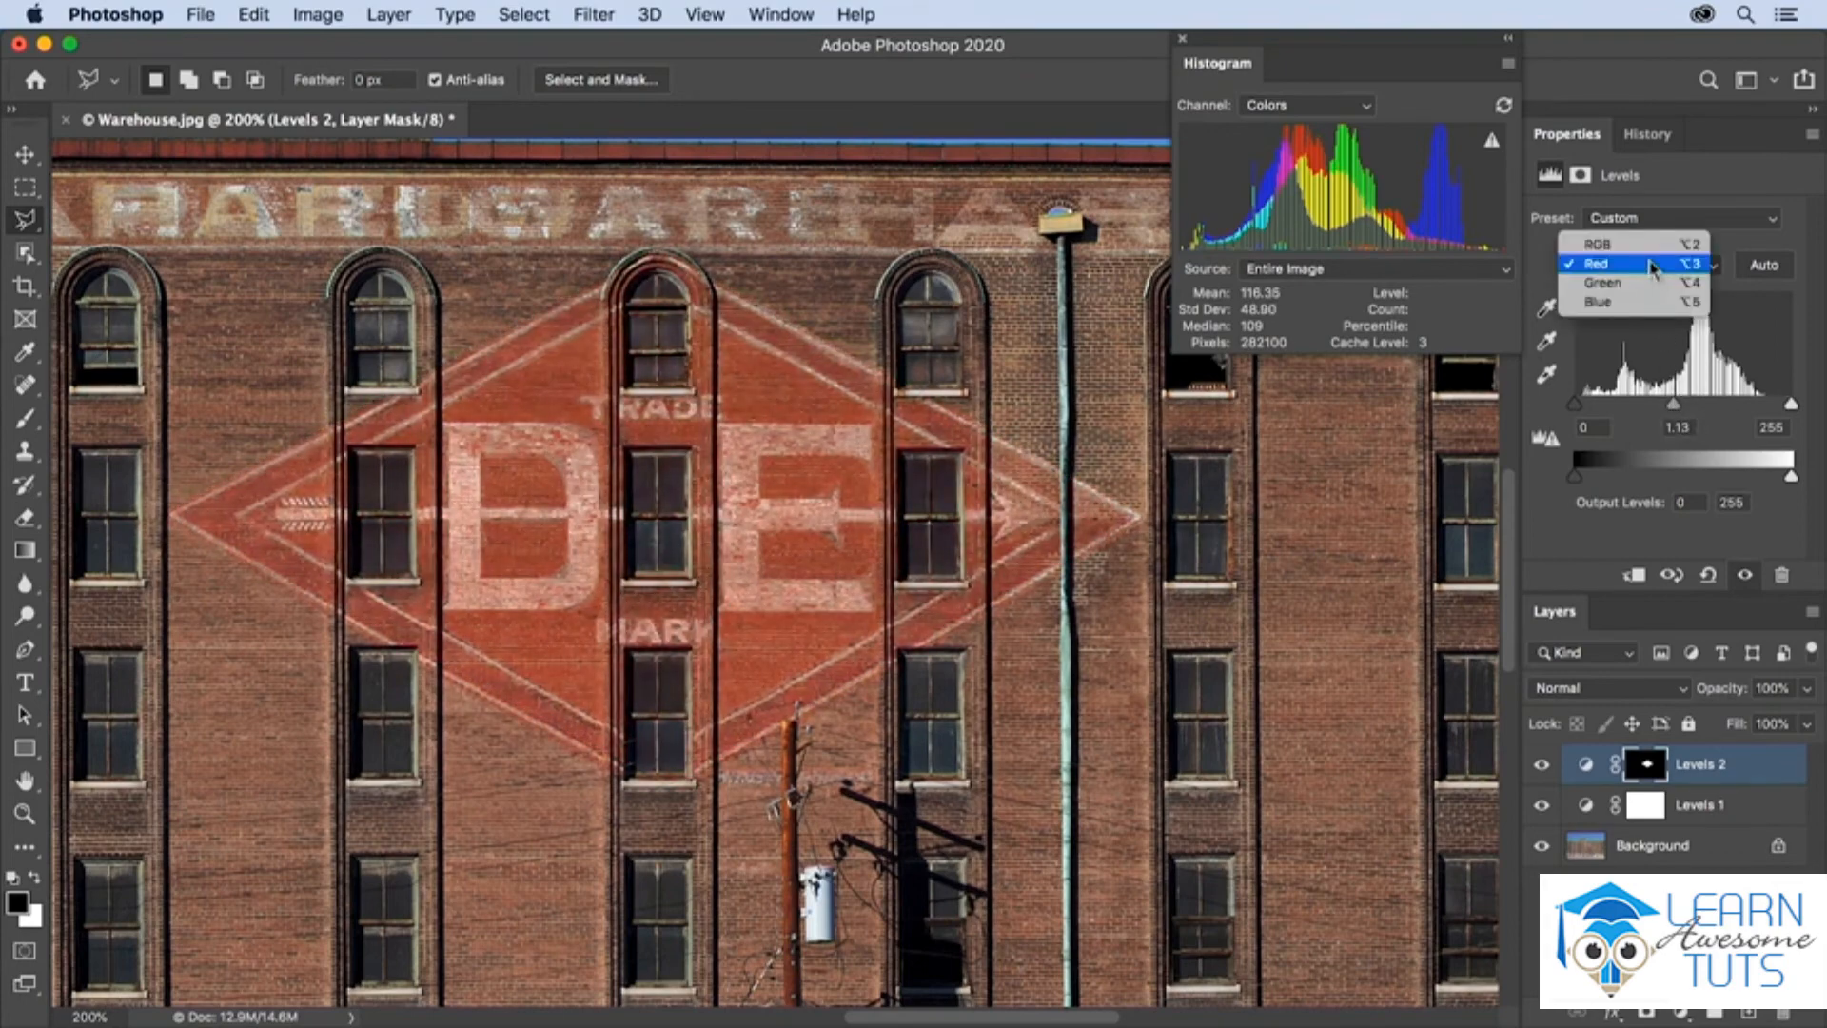
click(1618, 282)
mouse_move(1790, 405)
mouse_down()
mouse_move(1715, 407)
mouse_move(1798, 409)
mouse_up()
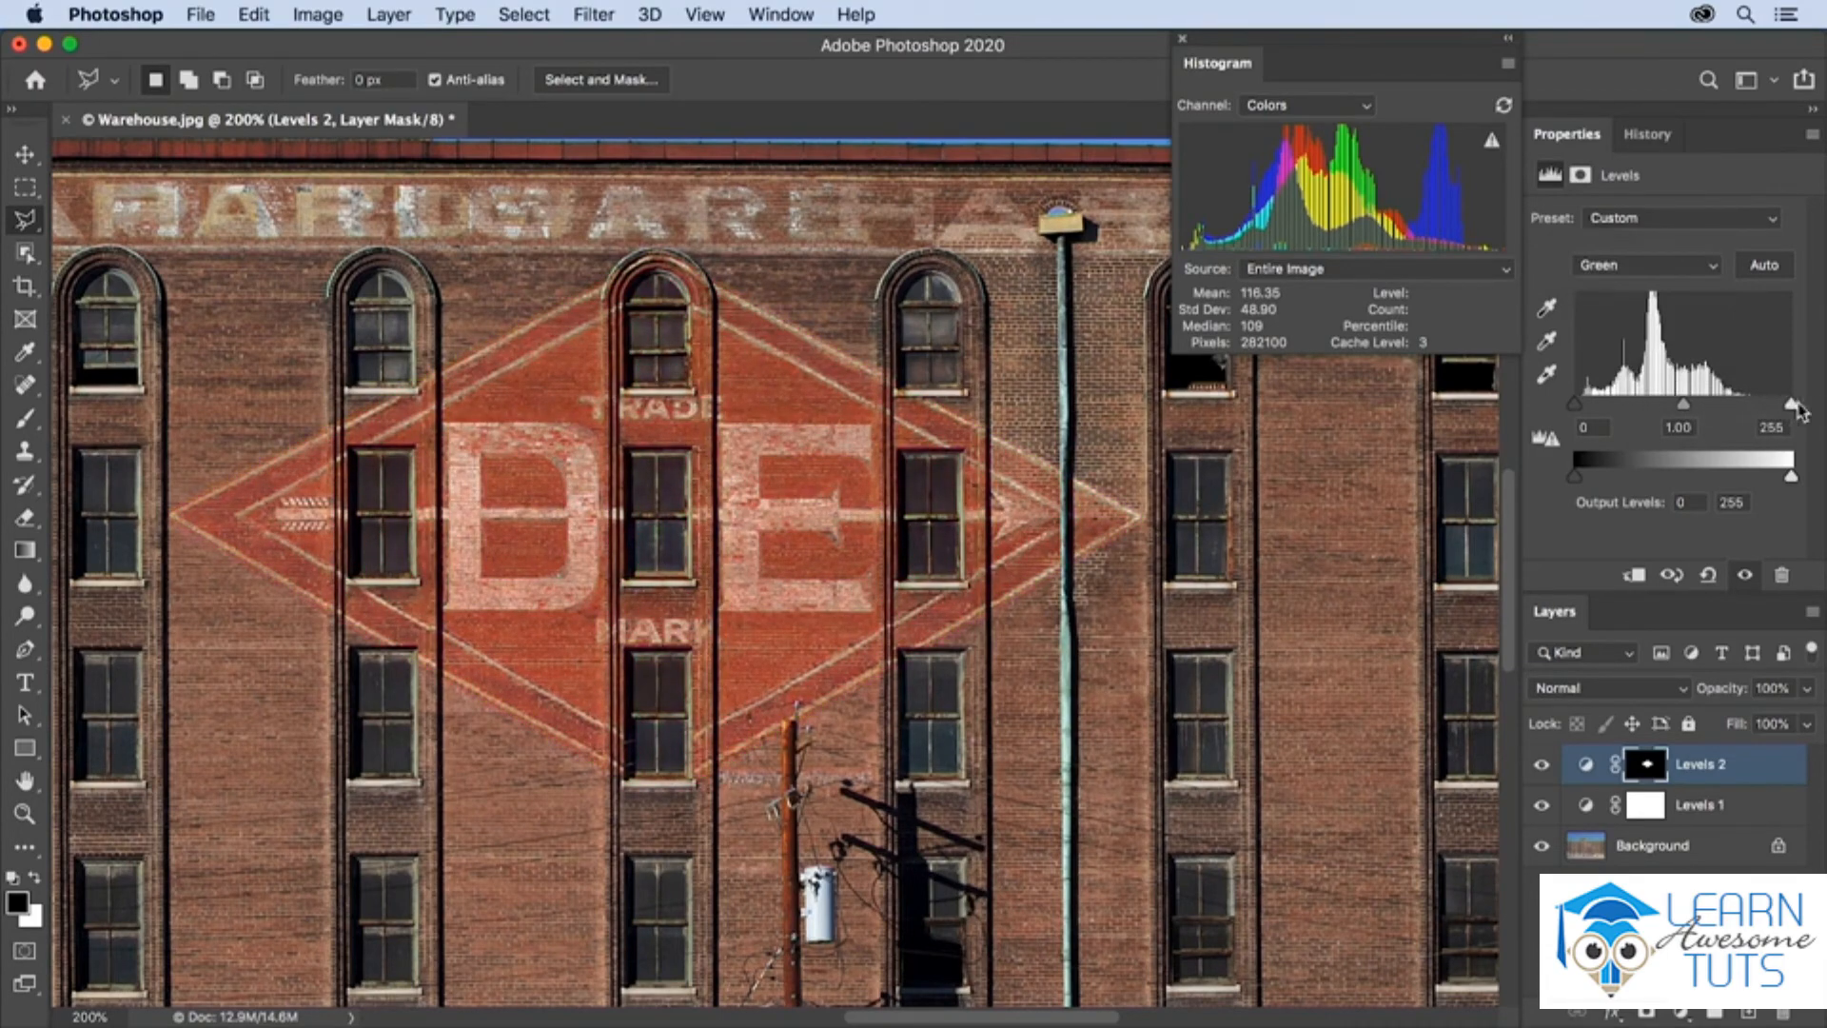
click(1653, 266)
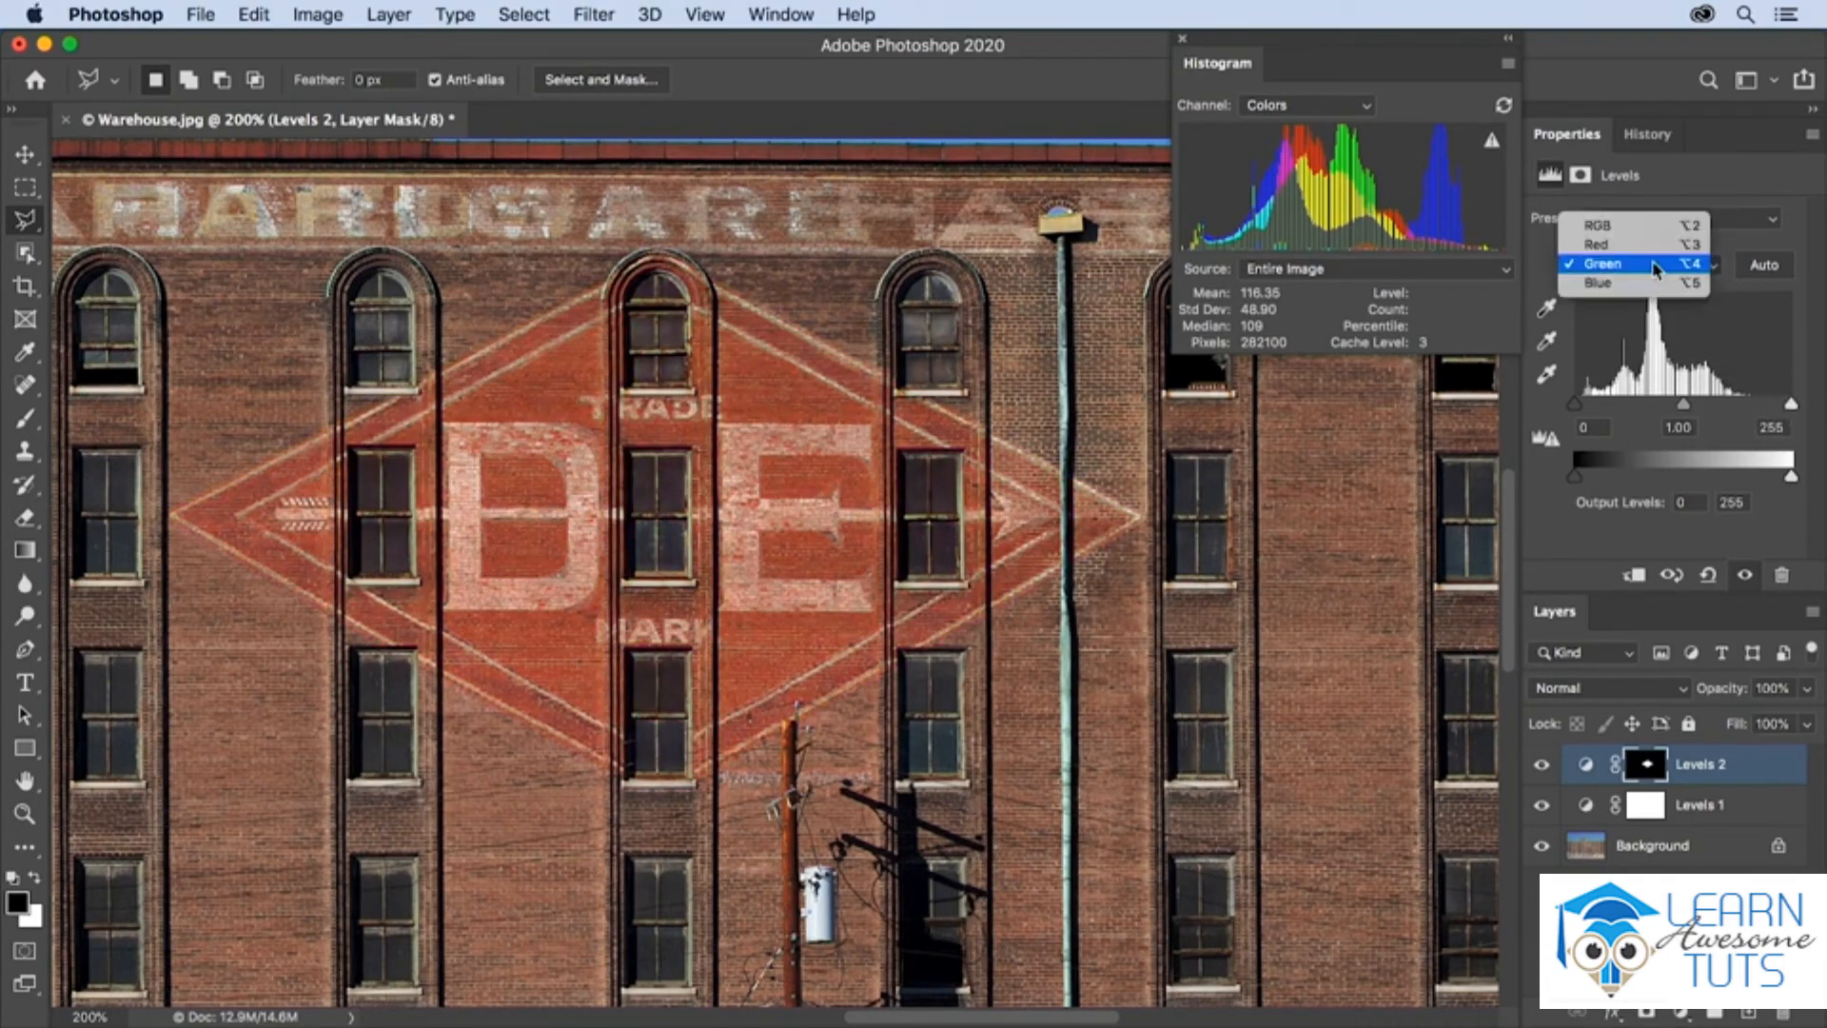
click(1653, 267)
mouse_move(1681, 404)
mouse_down()
mouse_move(1667, 409)
mouse_move(1691, 406)
mouse_up()
drag(1691, 404, 1689, 404)
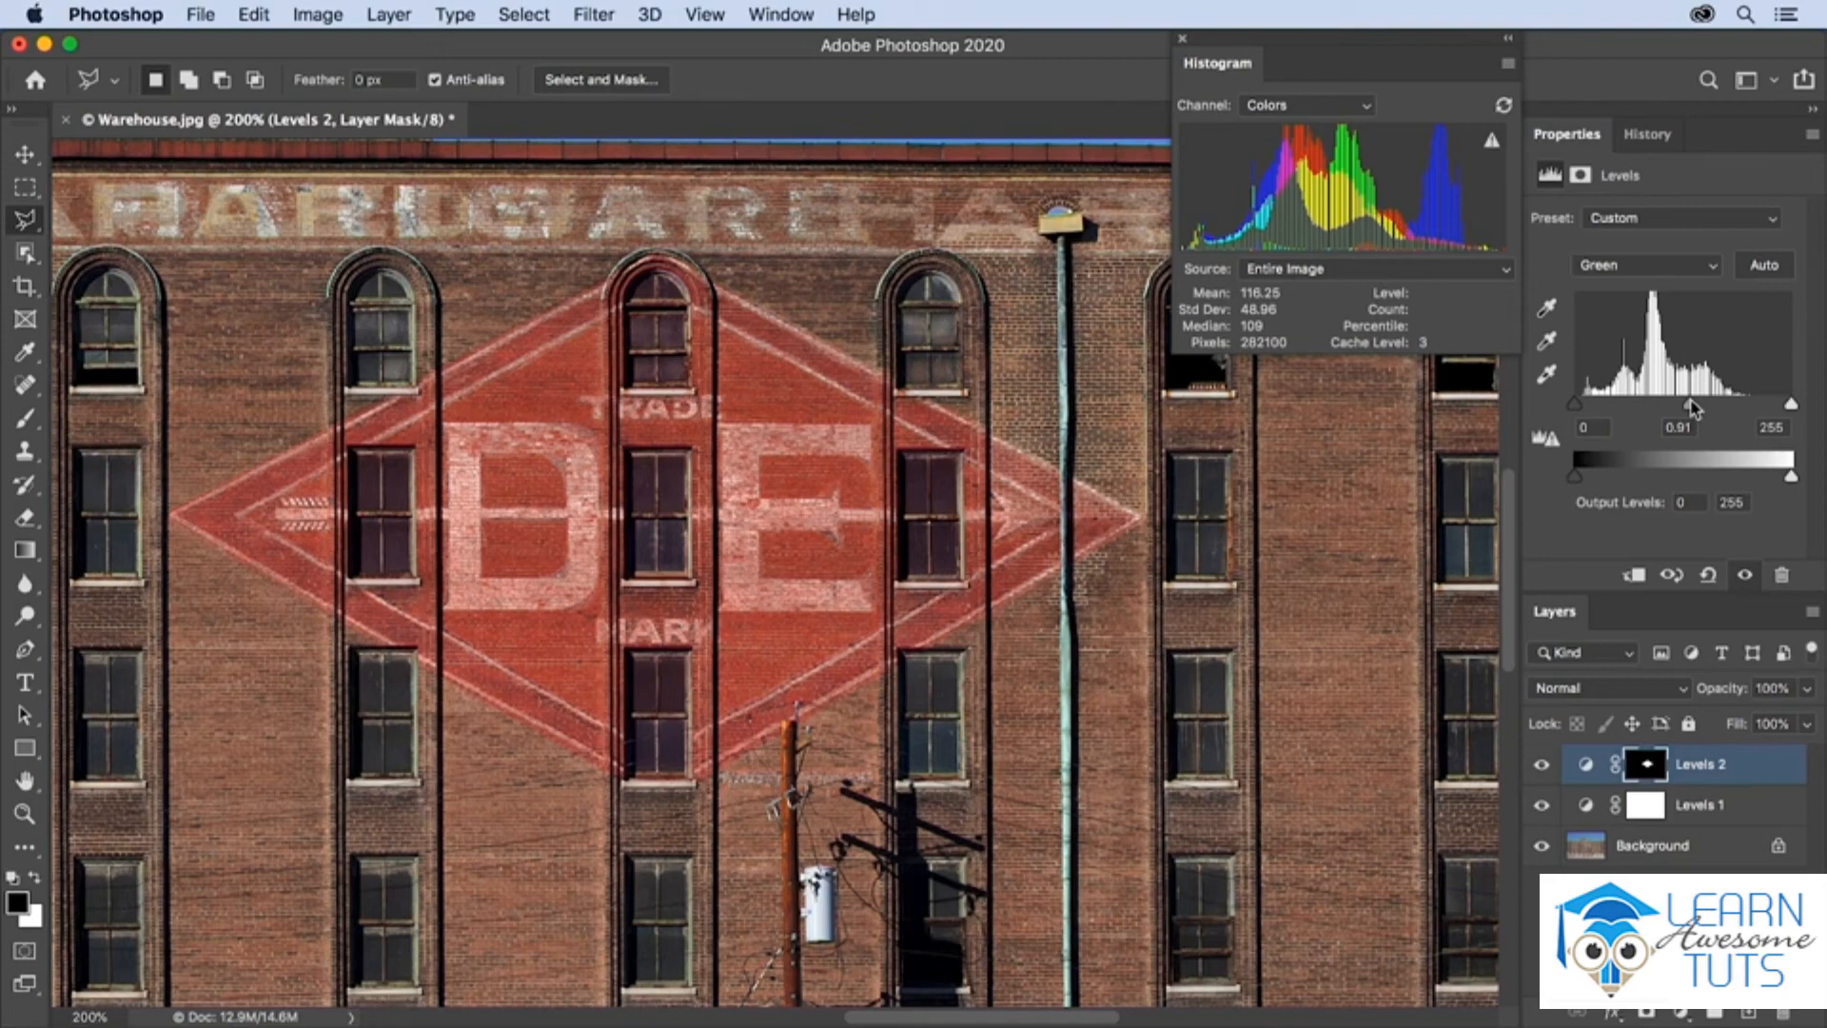
Soften the edge of the Levels 2 layer mask with a feather of 2.4 px
click(1581, 177)
drag(1542, 395, 1573, 395)
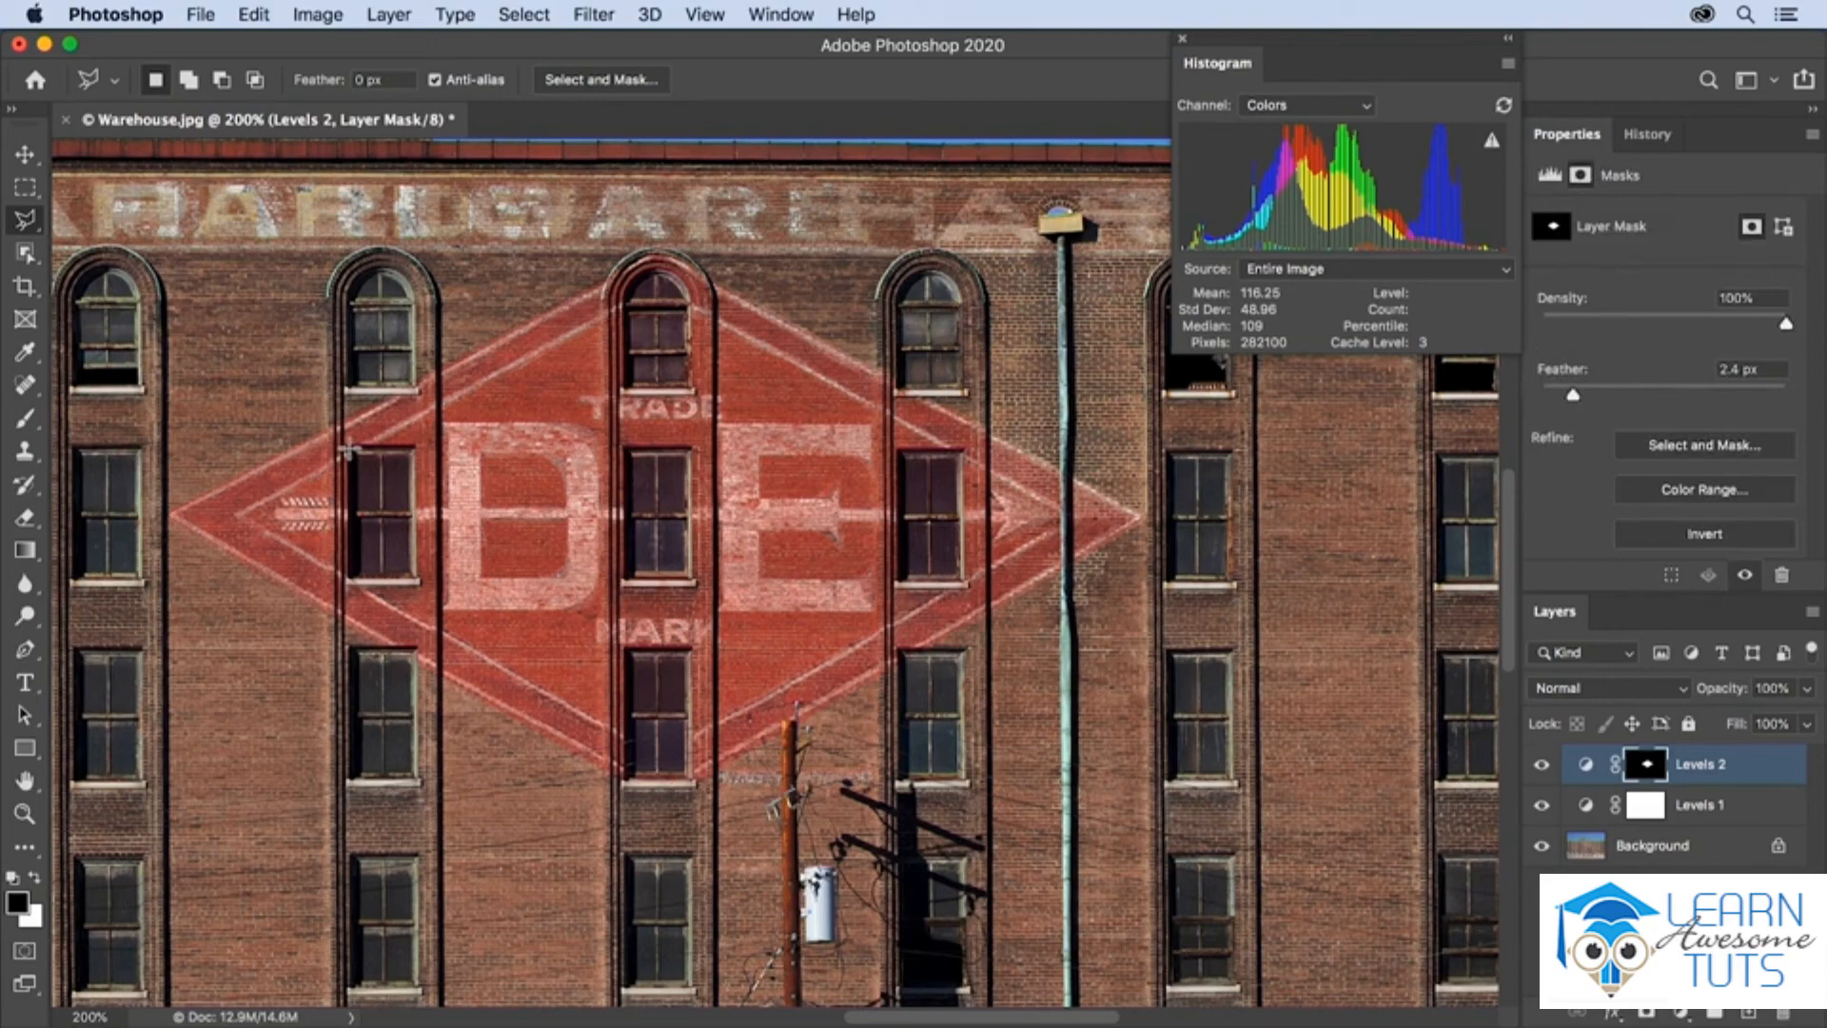
Select the window beside the letter D and the arched window at the top of the sign with the Polygonal Lasso tool
drag(347, 447, 419, 583)
shift+click(626, 290)
shift+click(694, 290)
shift+click(693, 392)
shift+click(625, 392)
shift+click(625, 290)
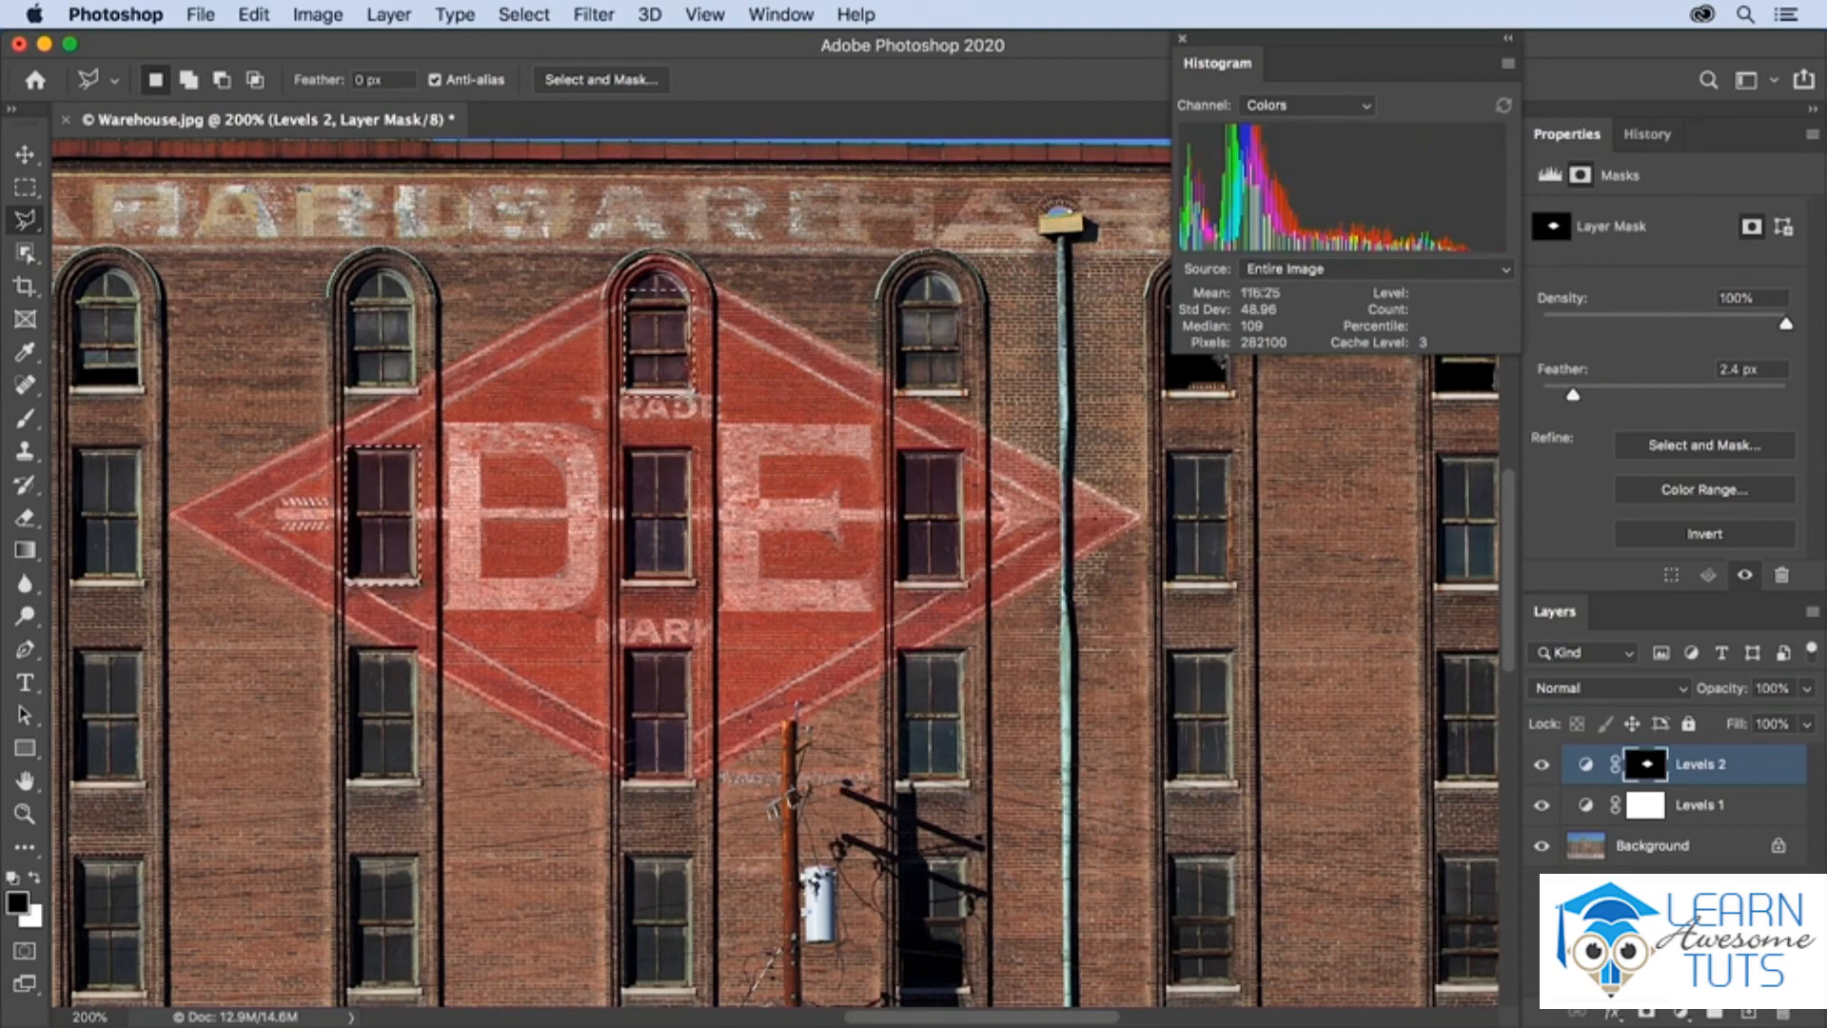
Add the three windows overlapping the sign's right half and the two lower windows in its centre column to the selection using the Rectangular Marquee
key(m)
drag(898, 321, 965, 394)
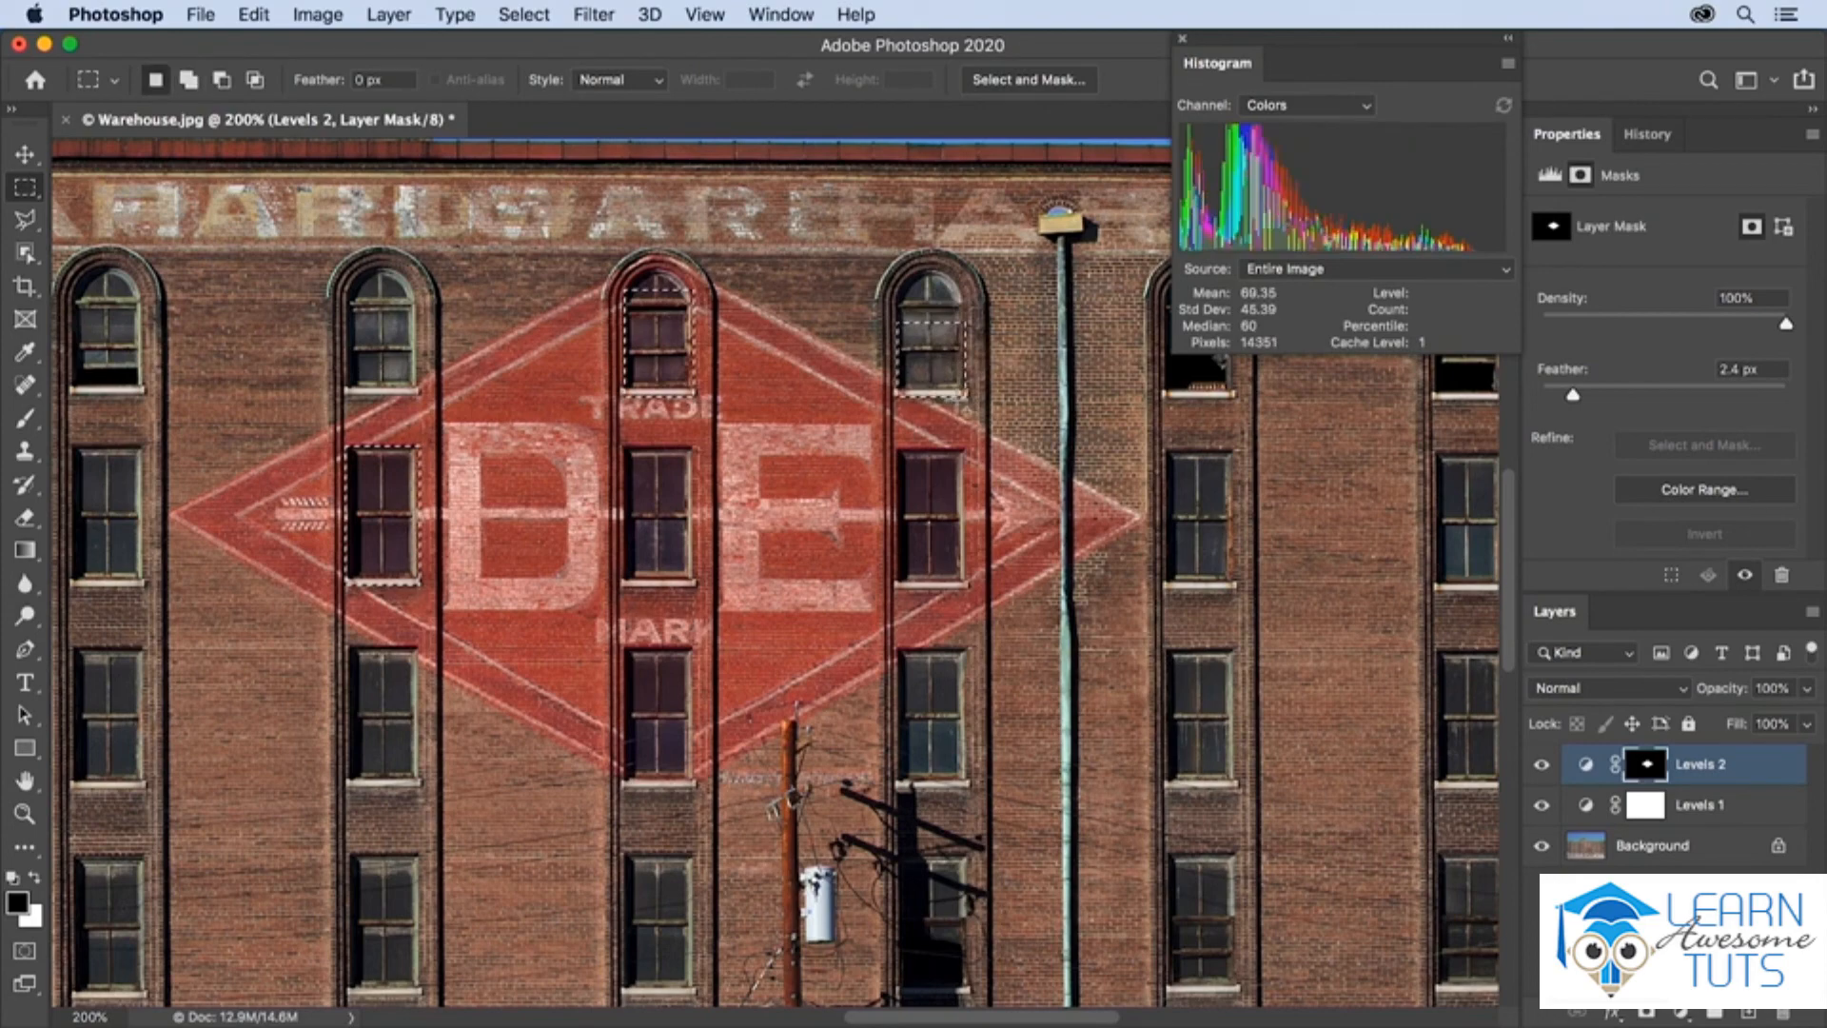
drag(900, 451, 968, 588)
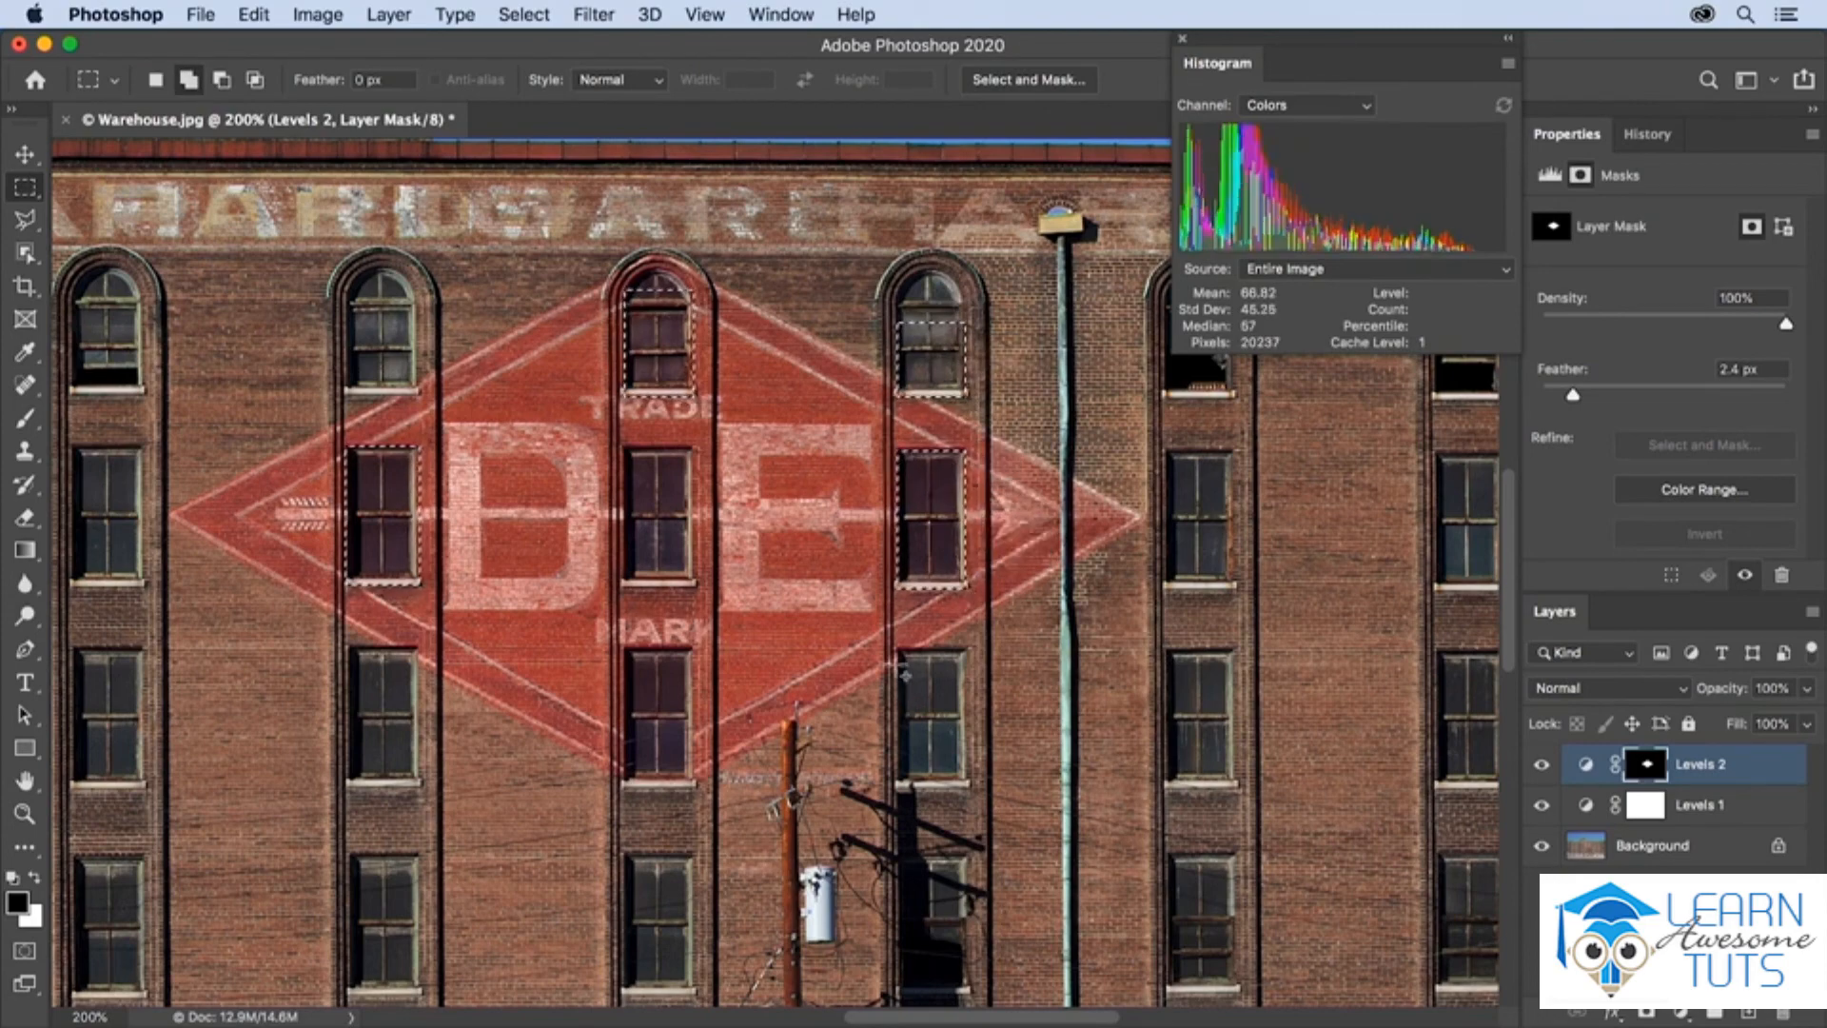
drag(898, 650, 968, 689)
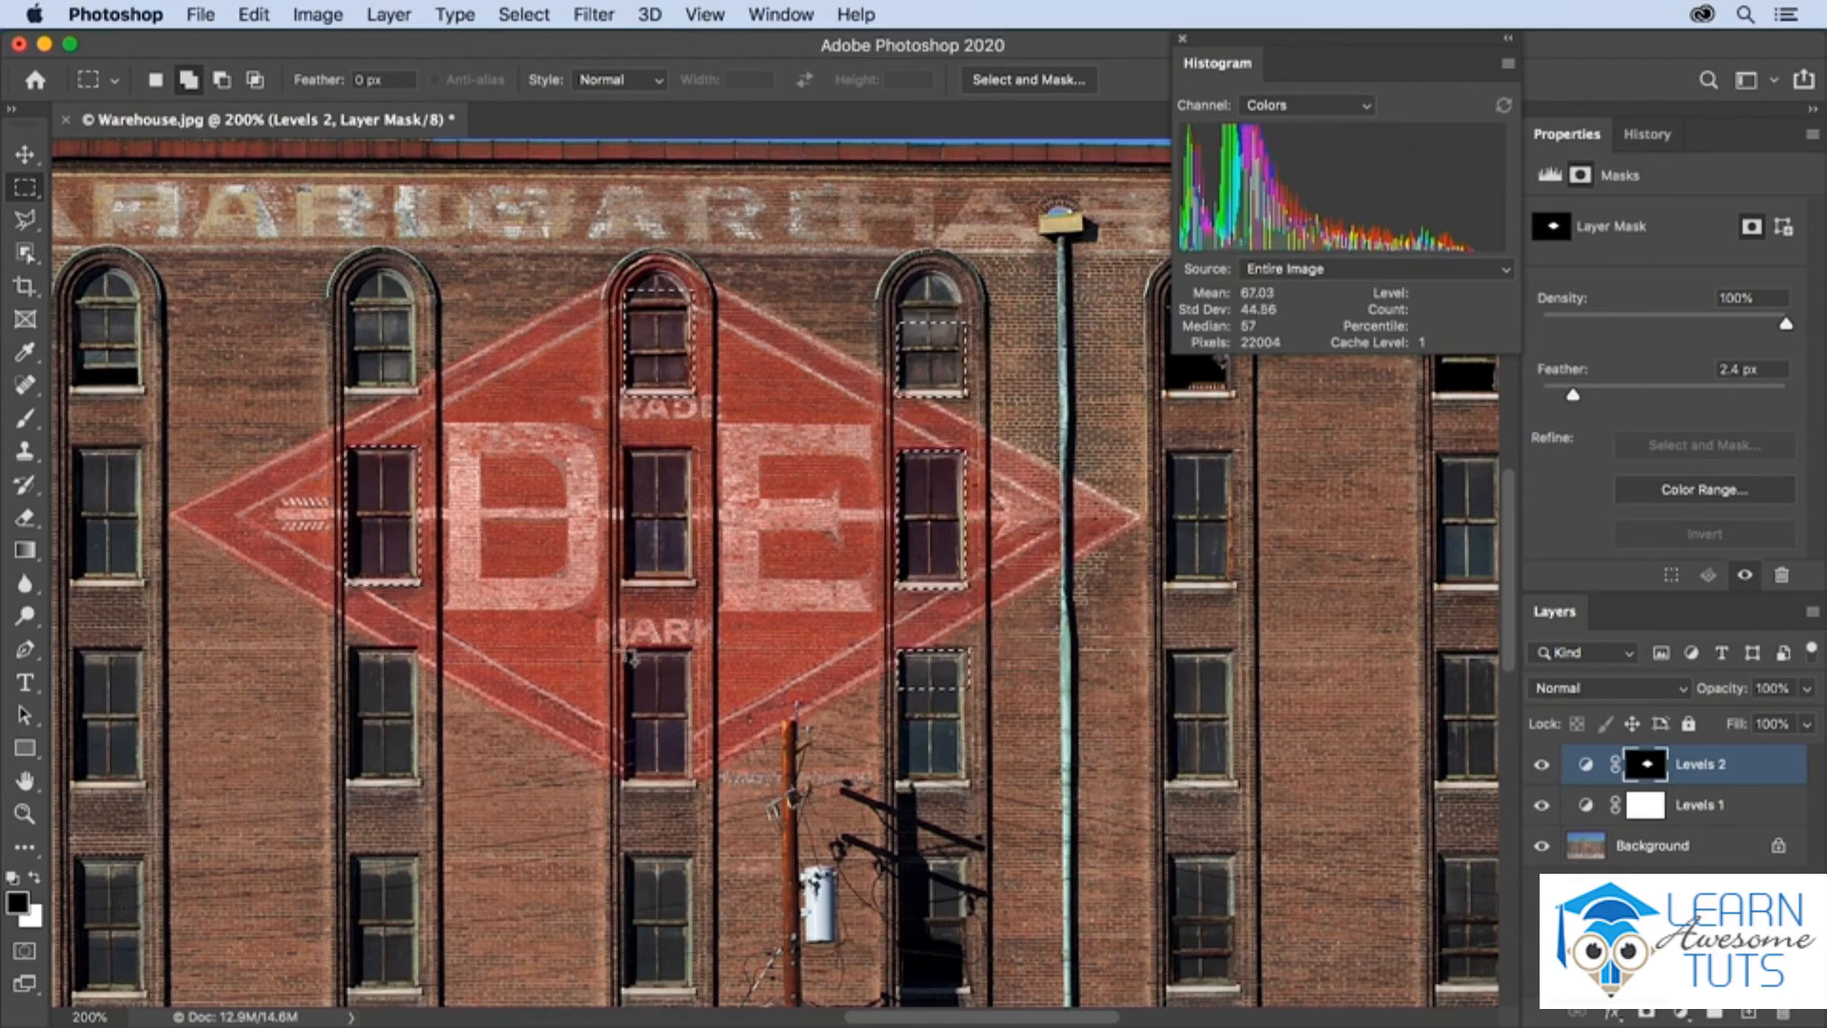
drag(624, 650, 692, 791)
drag(624, 447, 695, 587)
Fill the selected windows with black at 100% opacity in Normal mode on the Levels 2 mask, and deselect
click(253, 14)
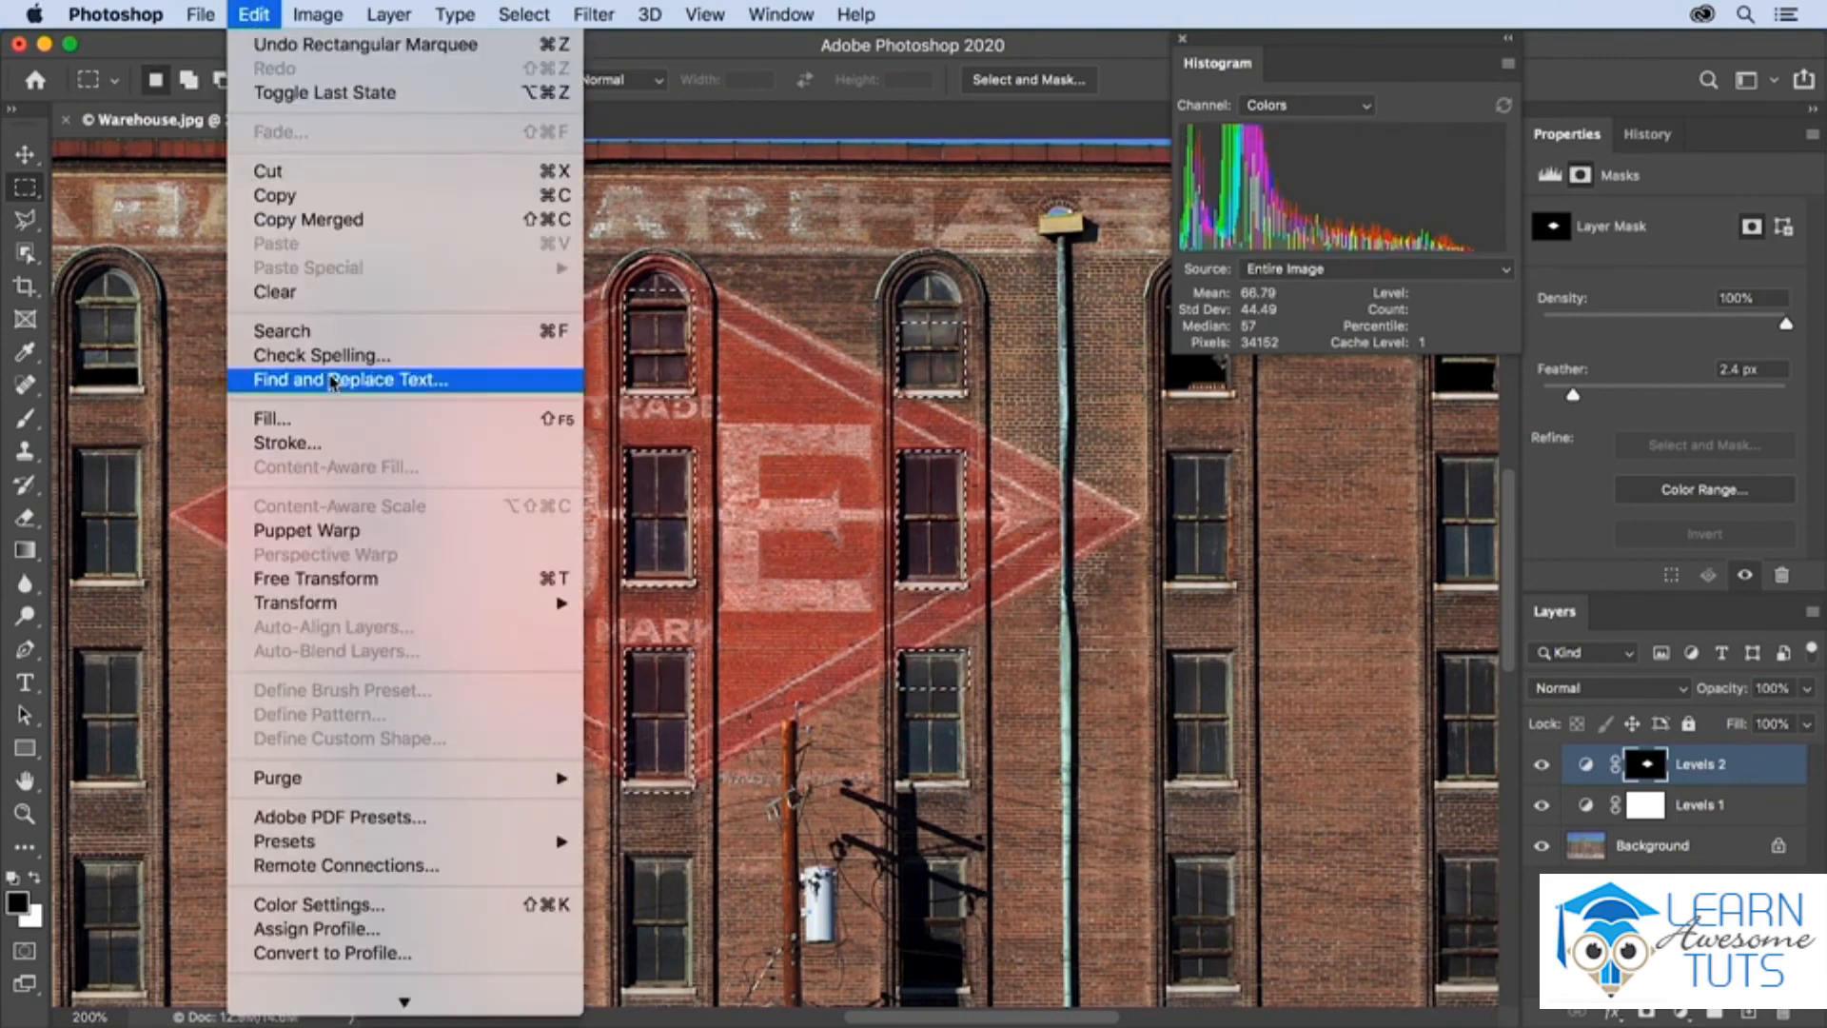
click(561, 420)
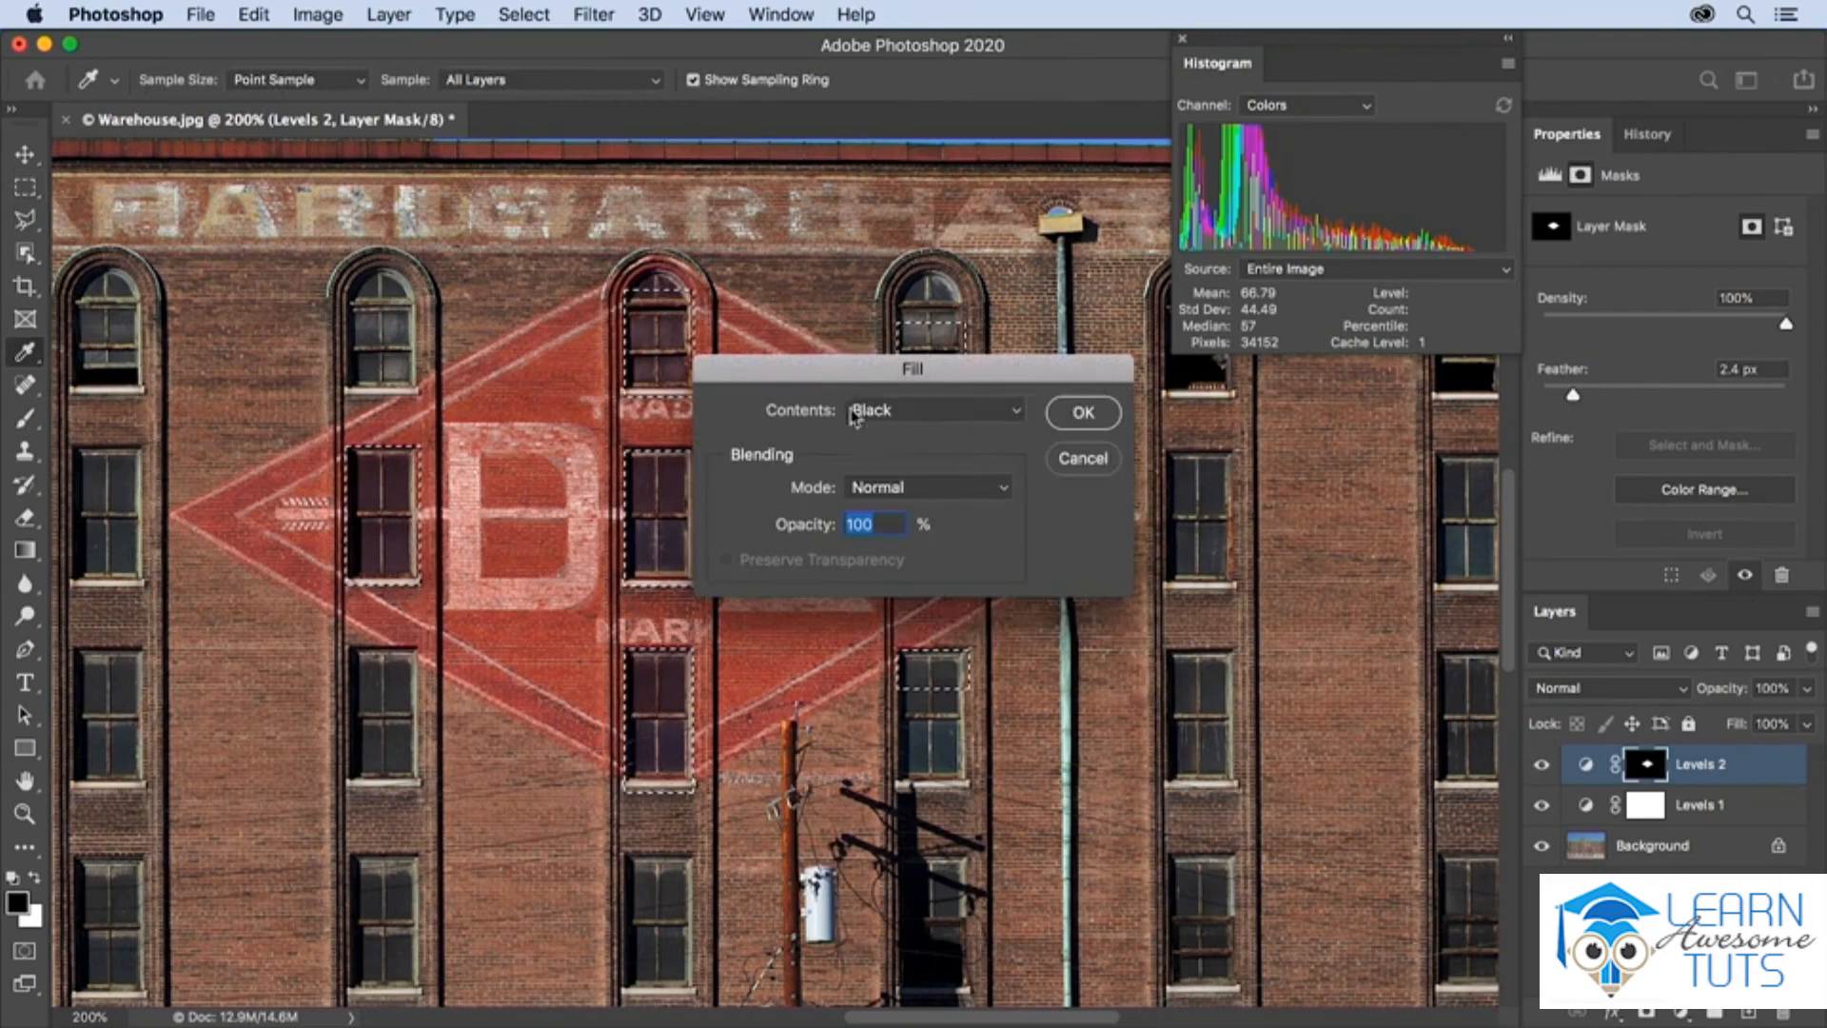
click(1084, 415)
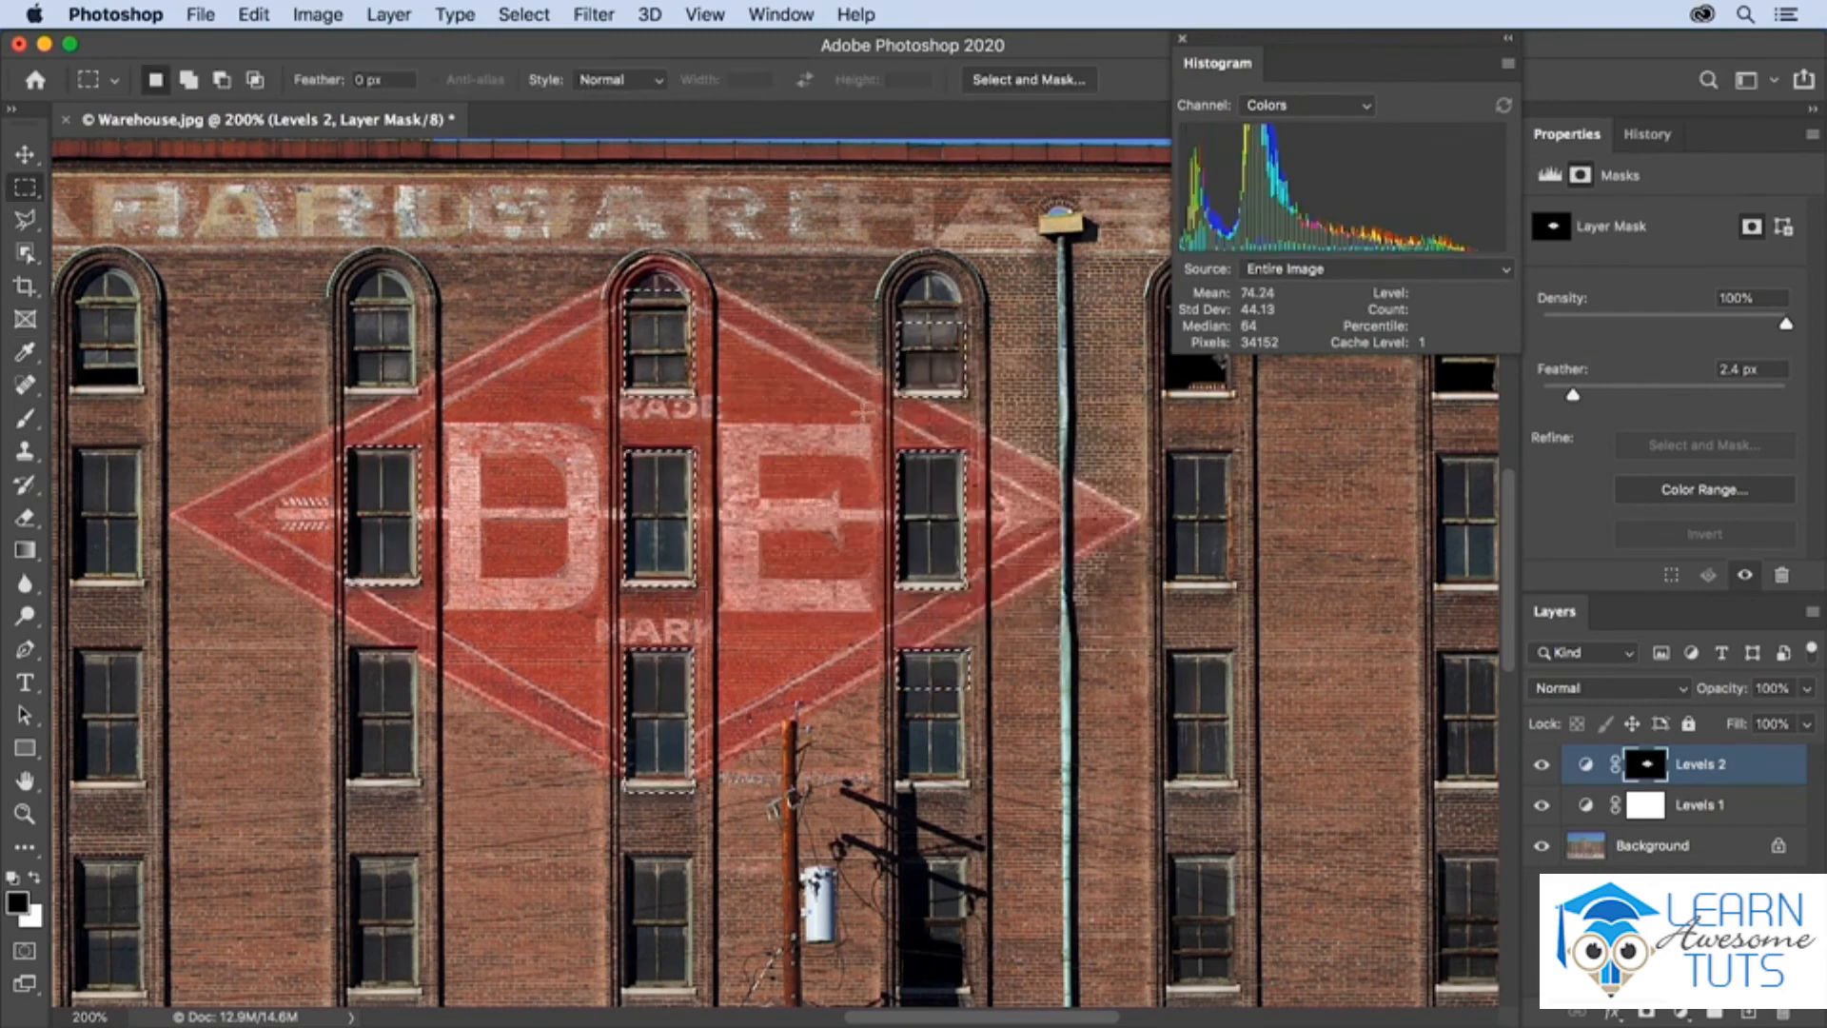
key(super+d)
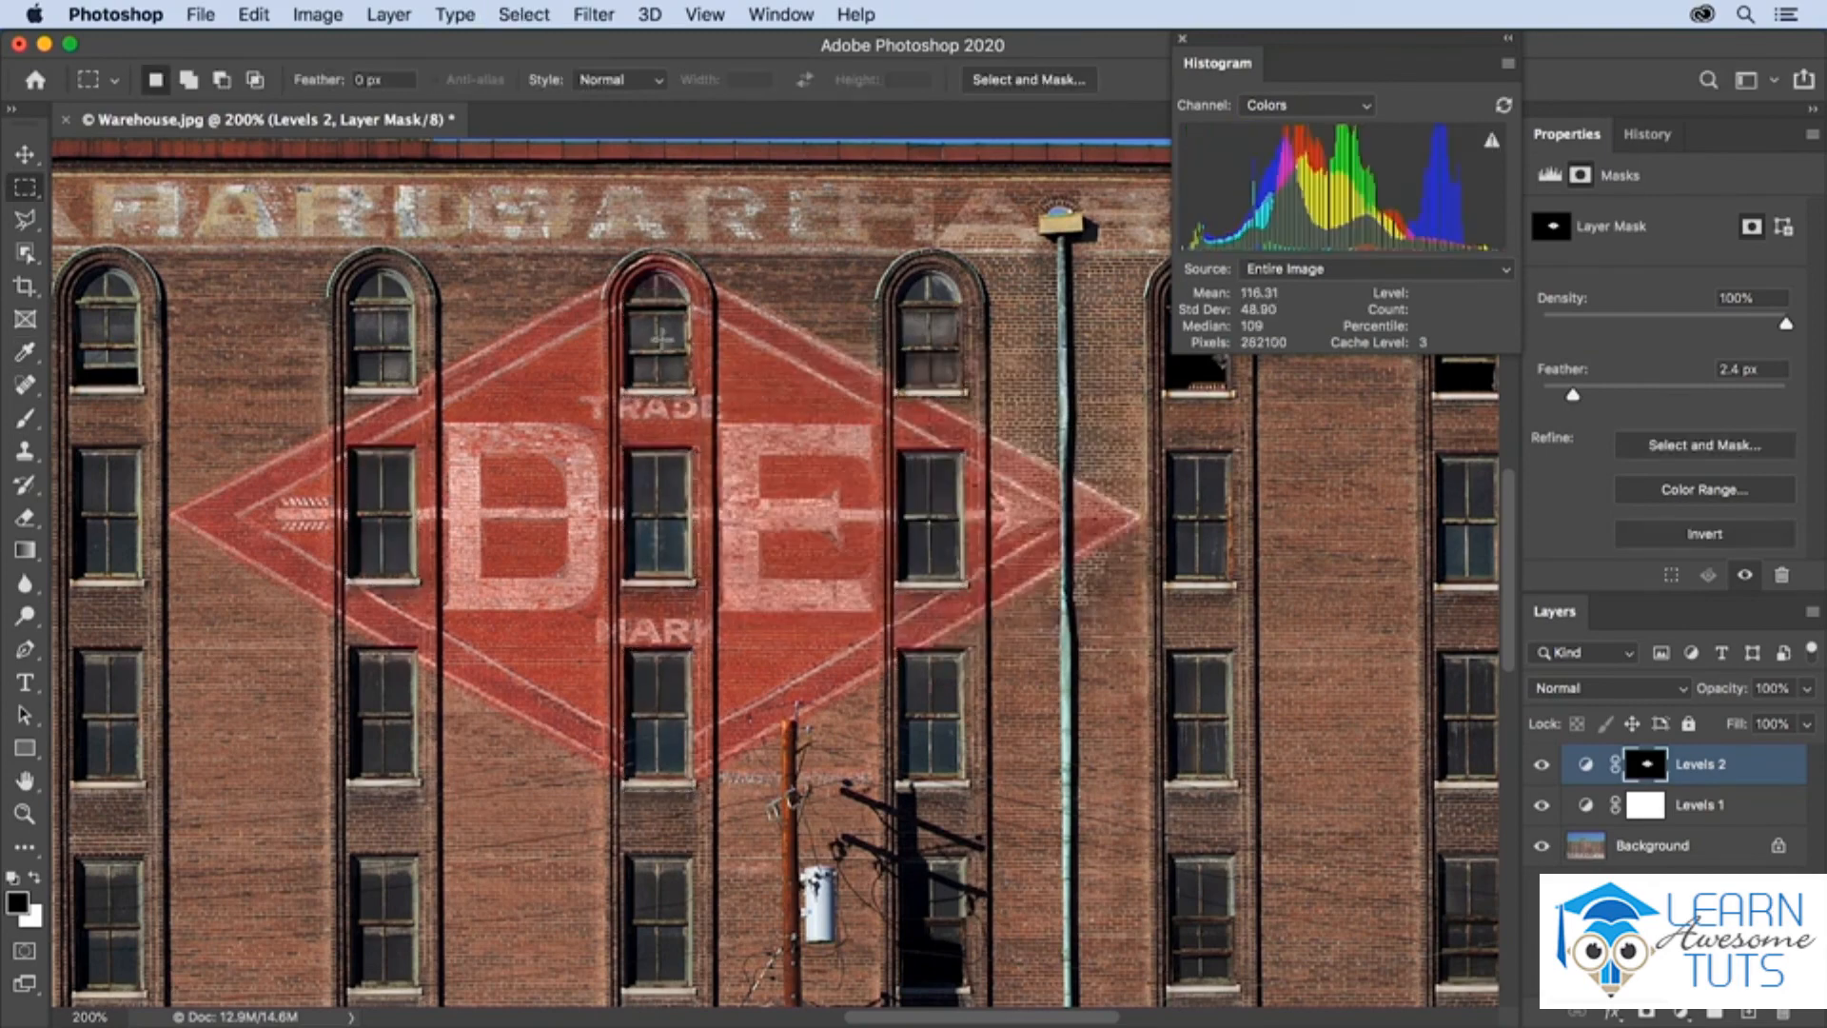
Switch to the Brush tool and reduce its size to 40 px over the sign's top arched window
key(b)
key(bracketleft)
key(bracketleft)
key(bracketleft)
key(bracketleft)
key(bracketleft)
key(bracketleft)
key(bracketleft)
key(bracketleft)
key(bracketleft)
key(bracketleft)
key(bracketleft)
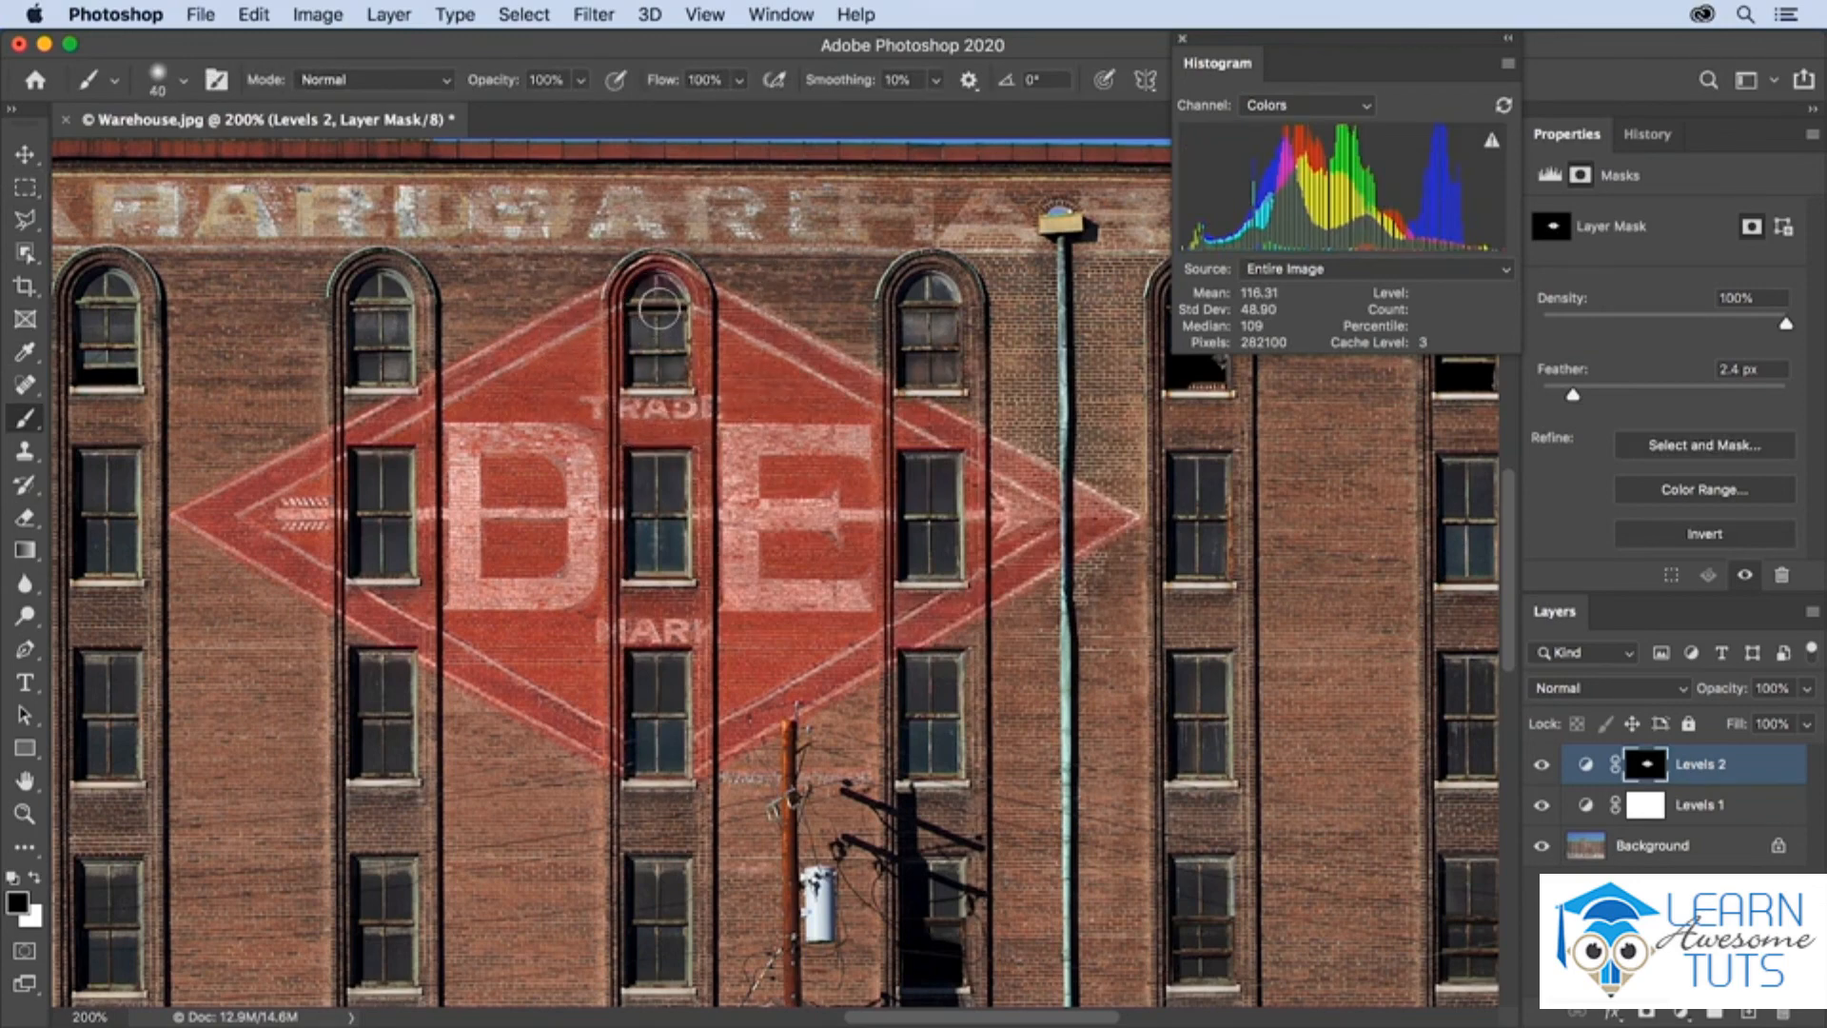
key(bracketleft)
Compare the sign with and without the Levels 2 layer, and the whole photo with and without both Levels adjustments
click(1541, 764)
click(1542, 765)
key(super+0)
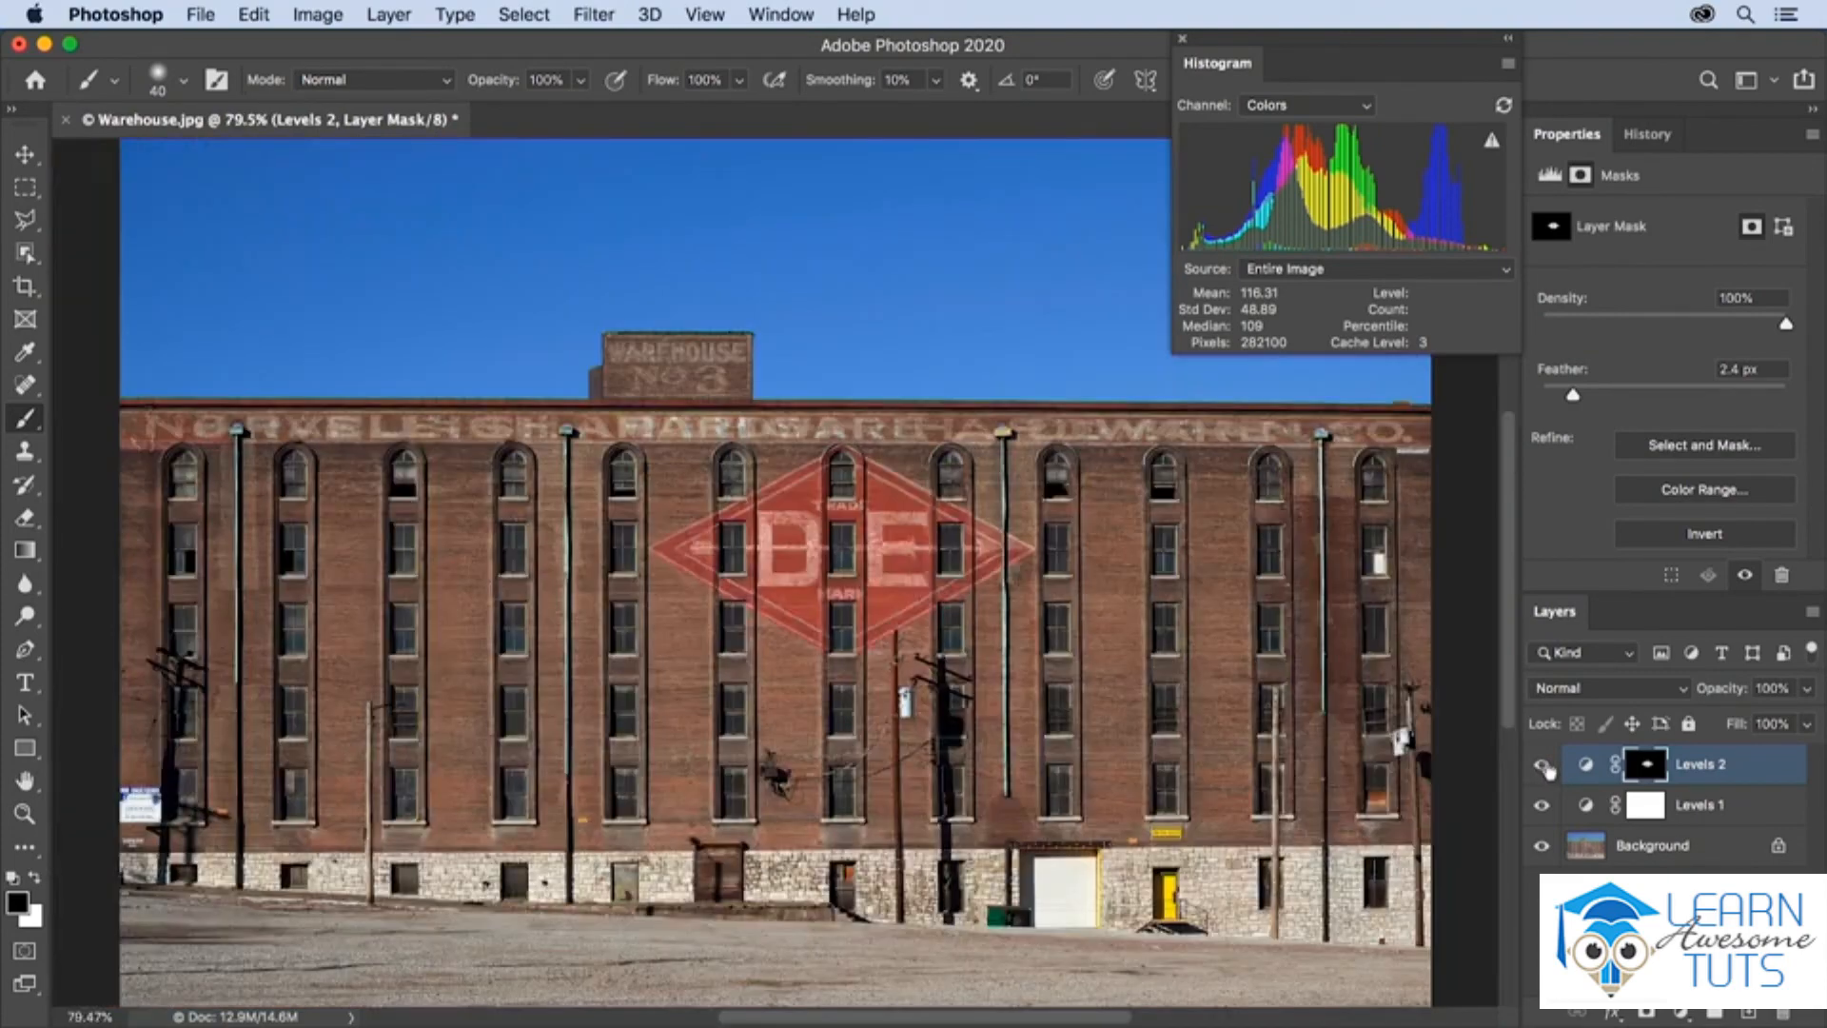
alt+click(1542, 847)
alt+click(1543, 847)
alt+click(1542, 846)
alt+click(1542, 846)
alt+click(1543, 847)
alt+click(1542, 847)
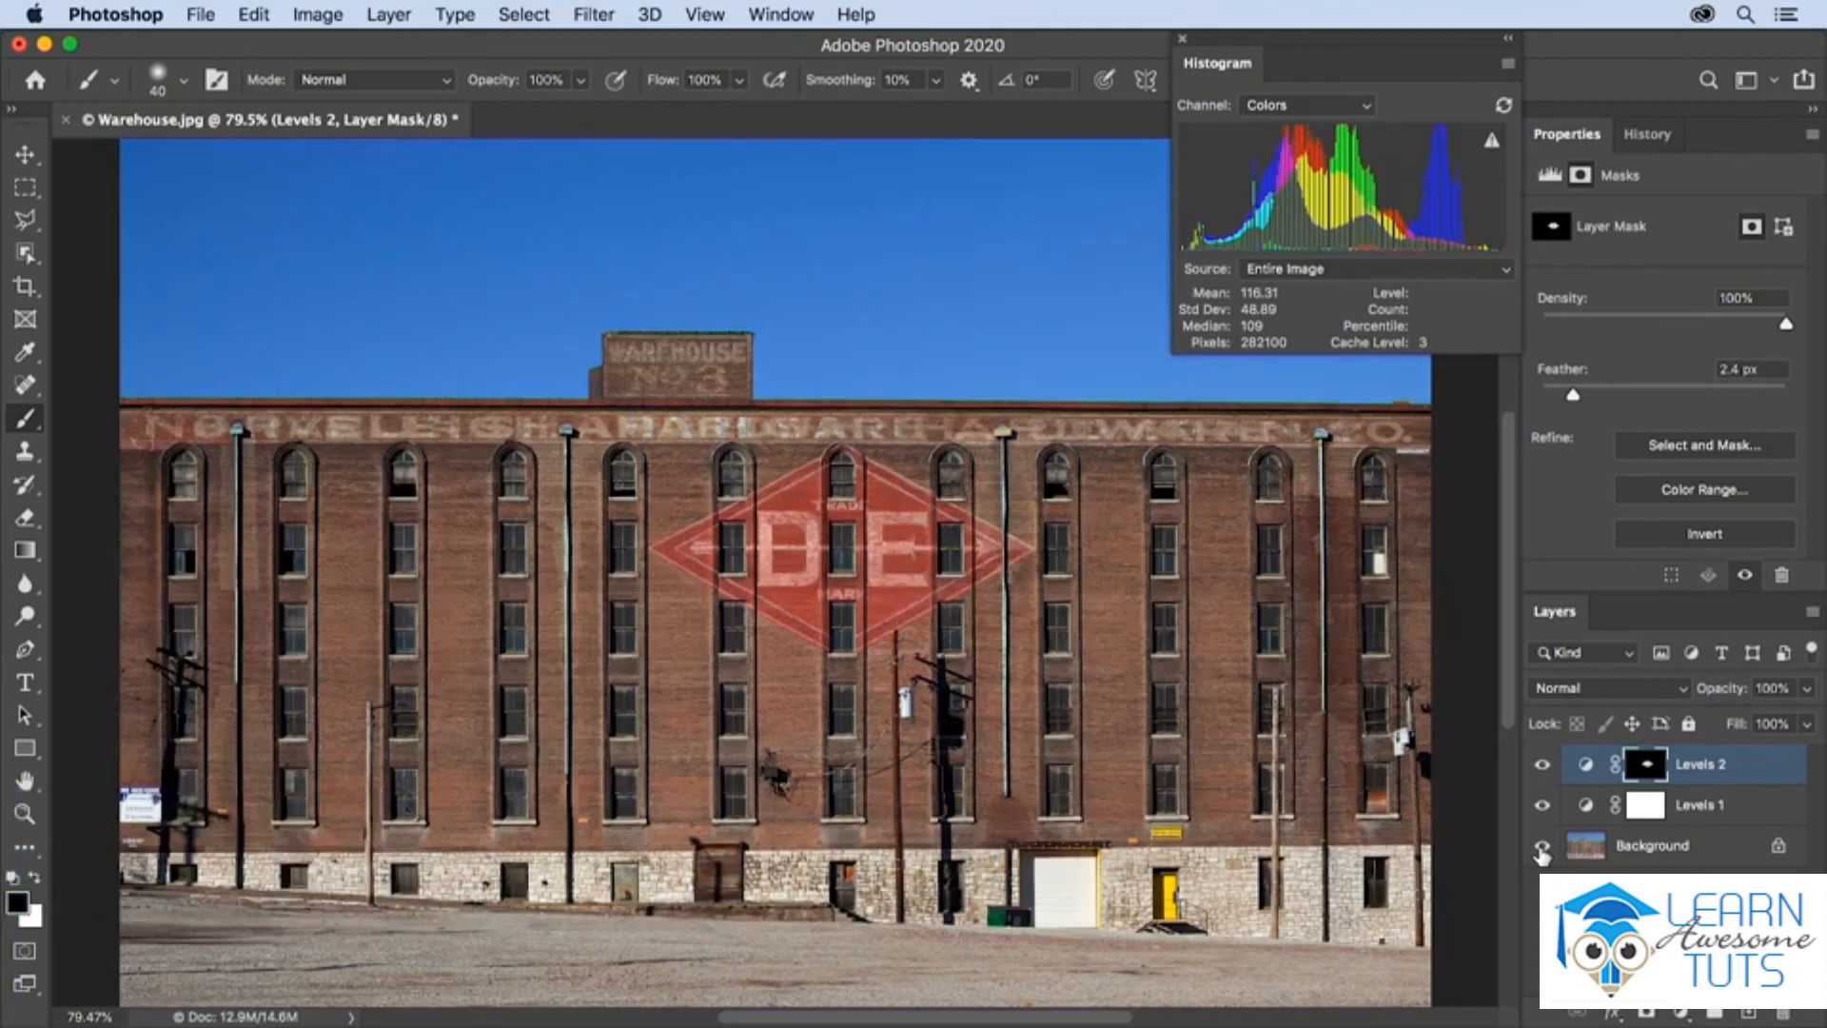